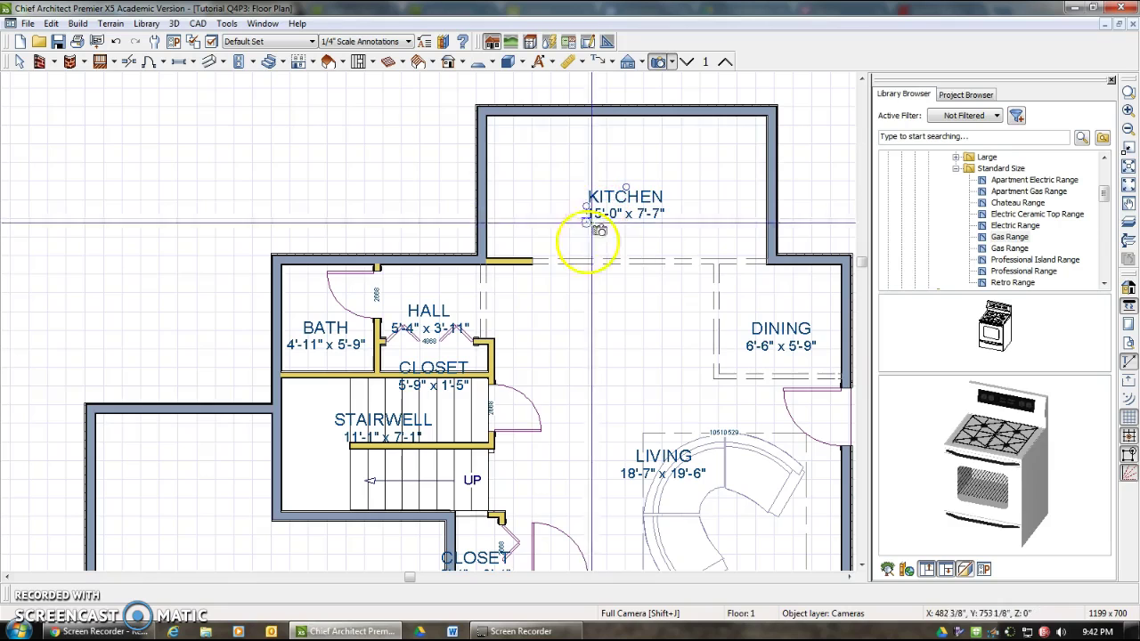
Step: Switch to the browser and find the Adding Cabinets instructions in the Chief Architect X5 user's guide, Chapter 5
click(112, 633)
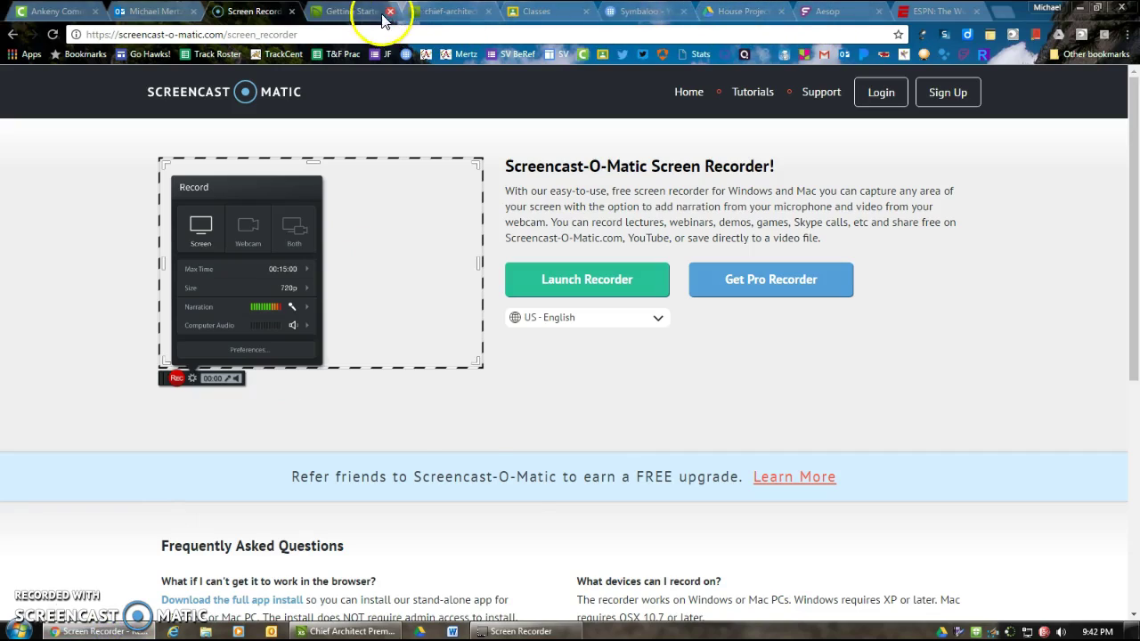
click(443, 13)
scroll(508, 320, up, 20)
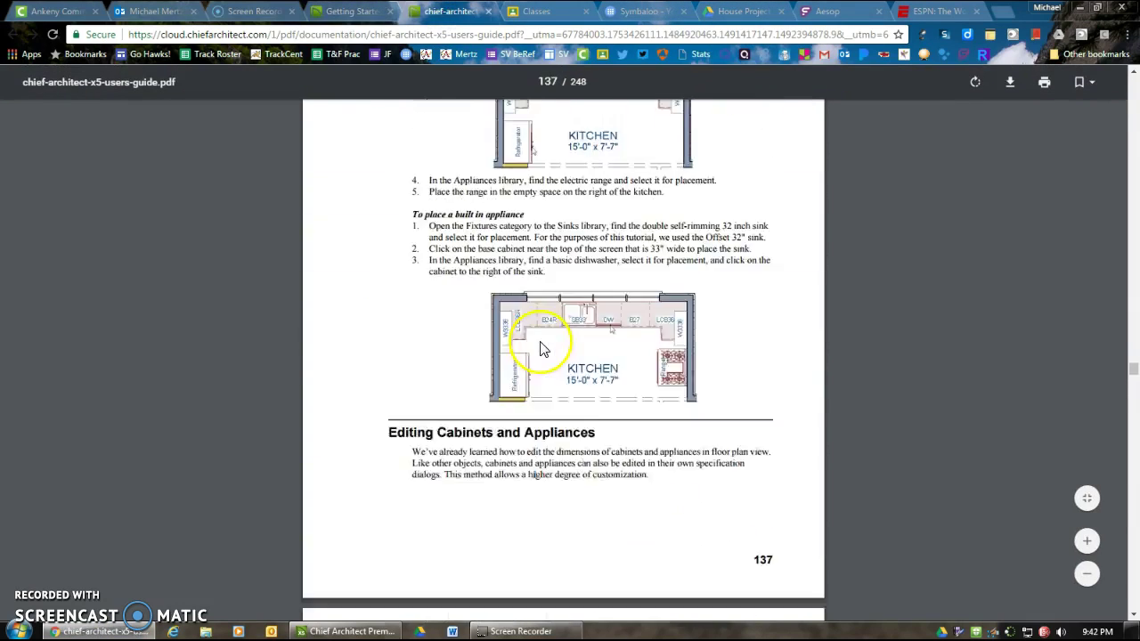
scroll(548, 340, up, 20)
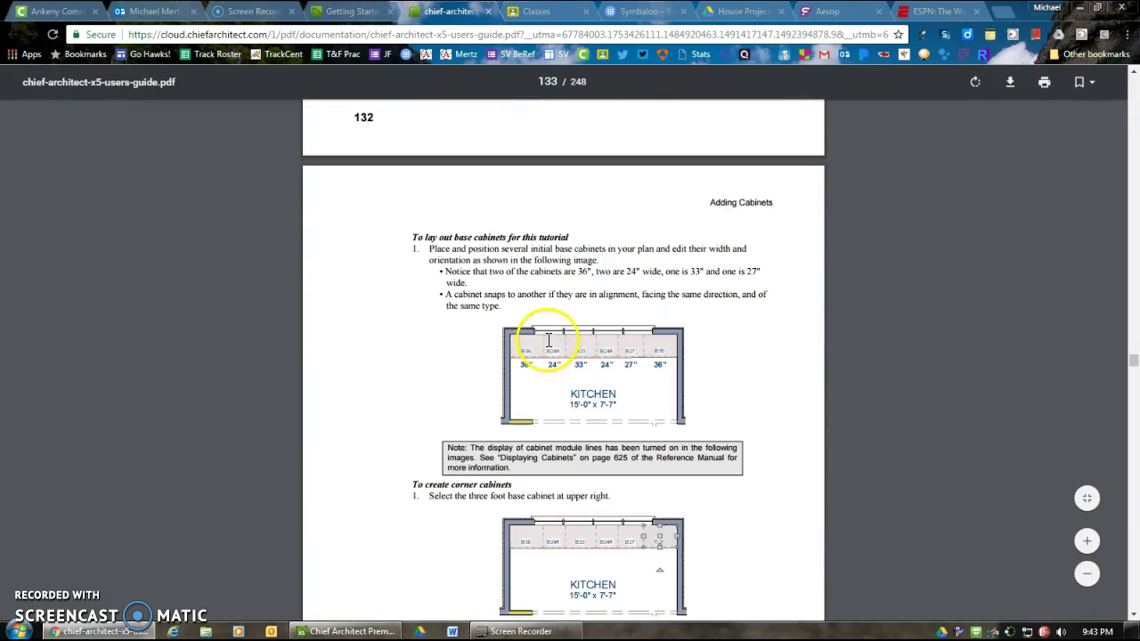
scroll(548, 340, up, 12)
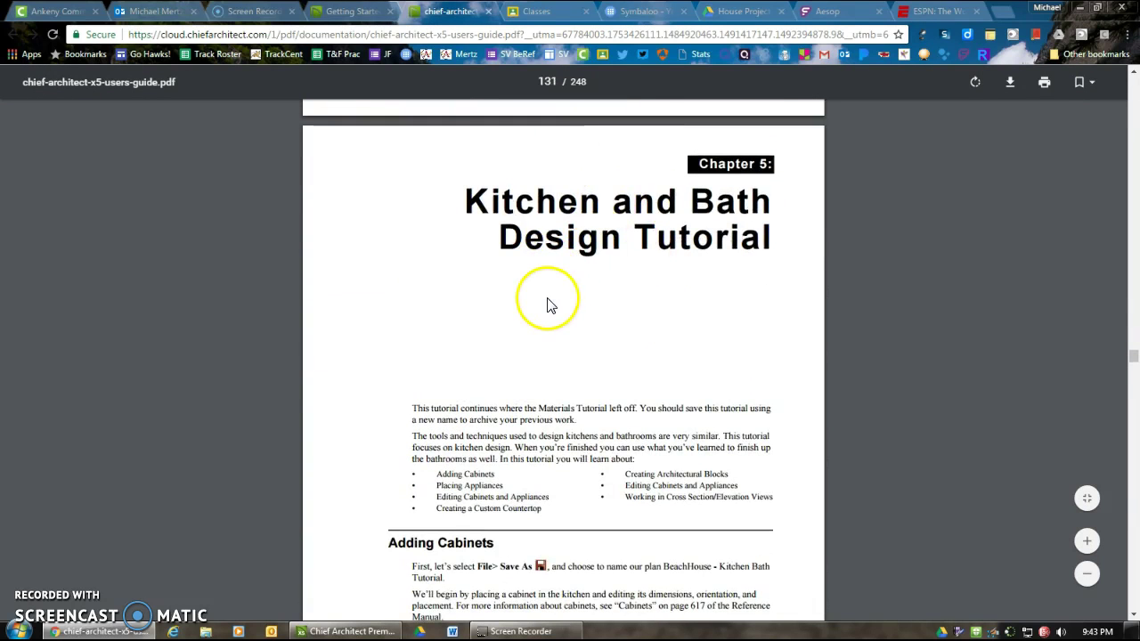
scroll(551, 304, down, 5)
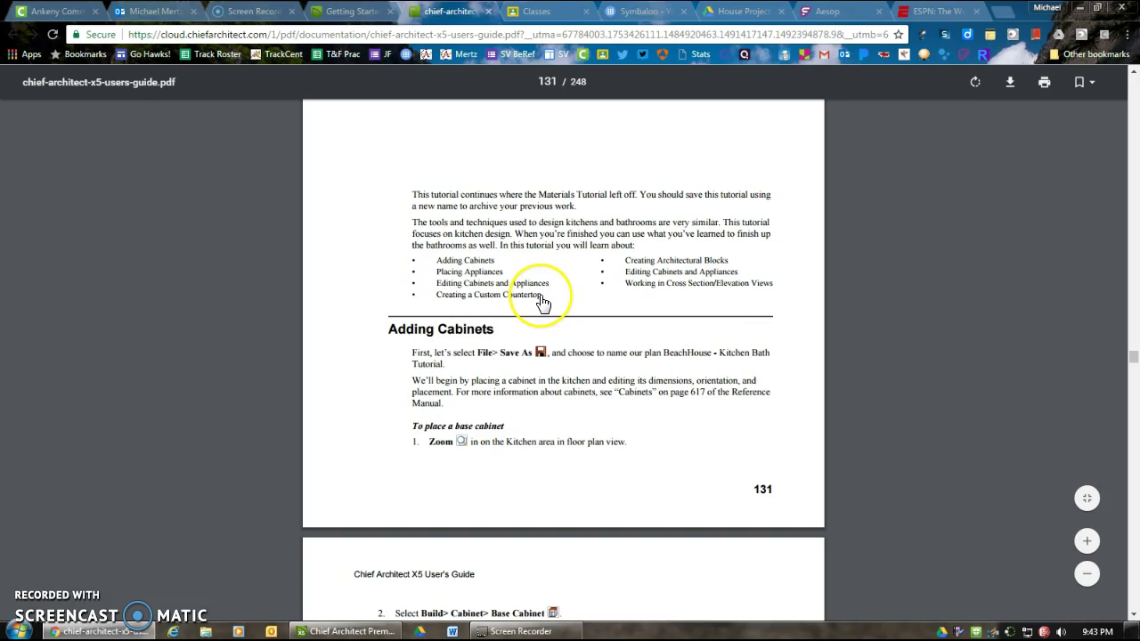
scroll(545, 301, down, 5)
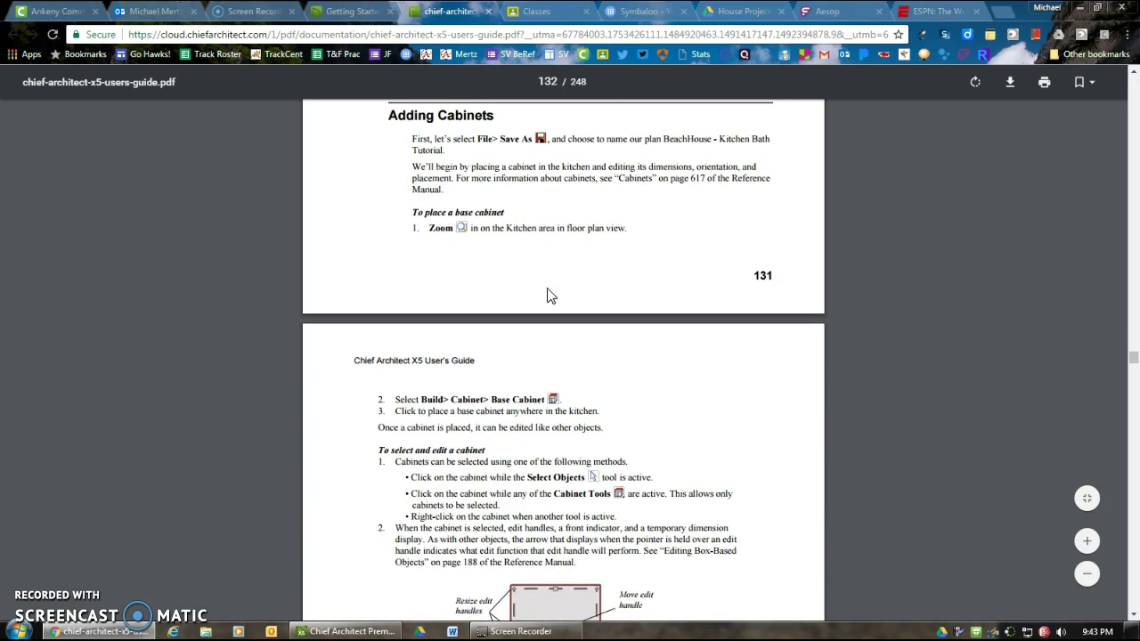
Step: Switch to Chief Architect and place a base cabinet in the kitchen's upper-left corner against the top wall
click(340, 630)
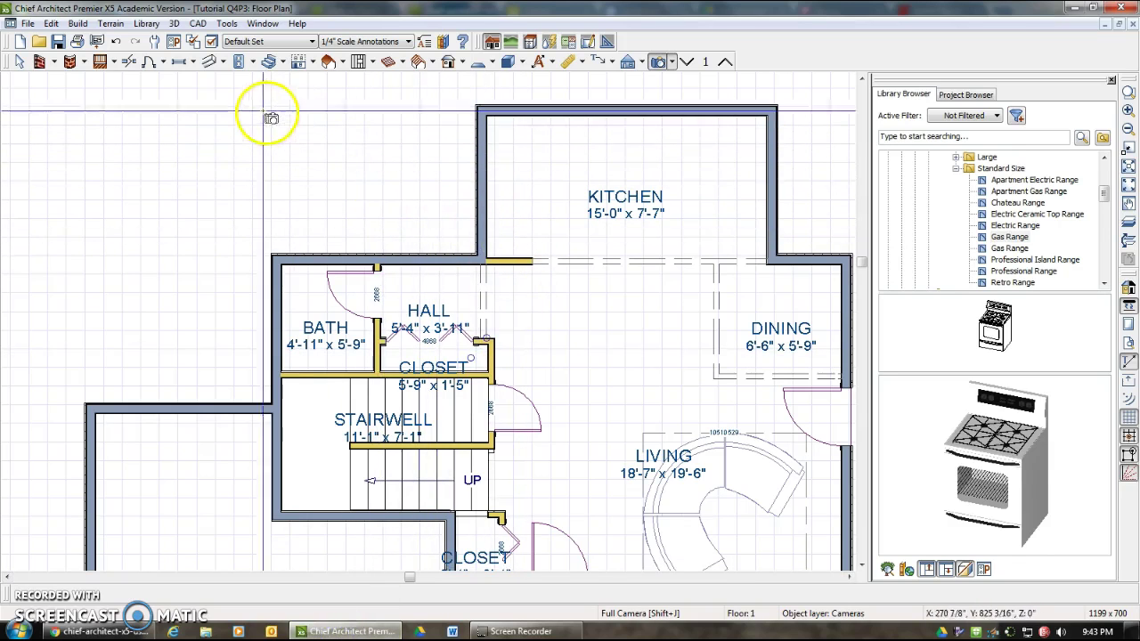
click(223, 62)
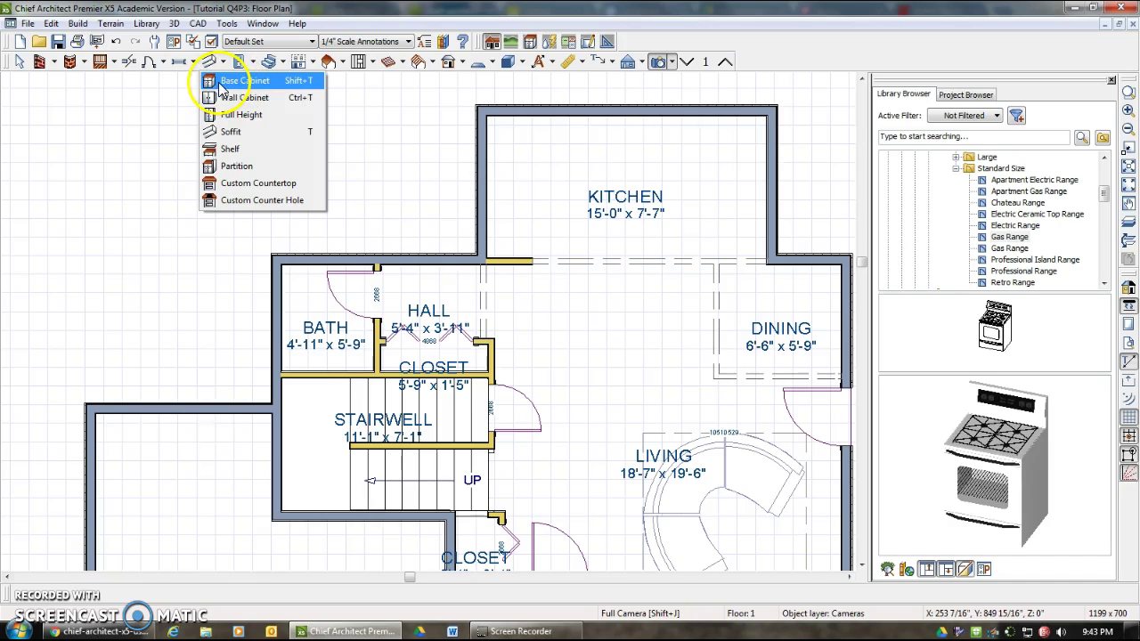
click(233, 81)
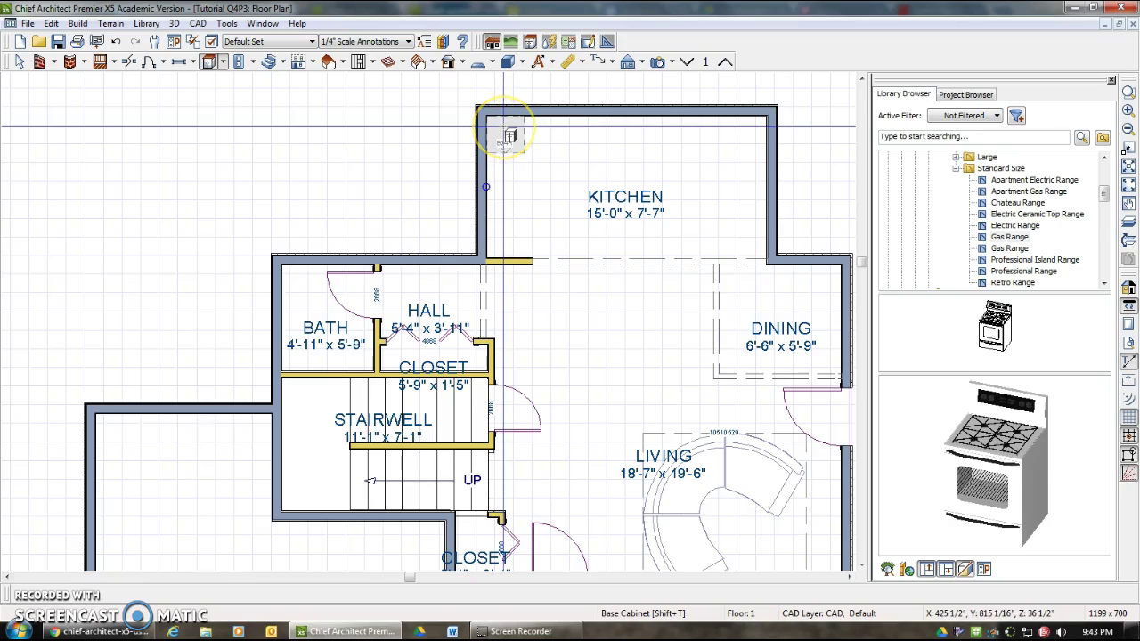
click(506, 138)
Step: Check the base cabinet layout in the user's guide and set the corner base cabinet's width to 36"
click(325, 631)
scroll(463, 339, down, 5)
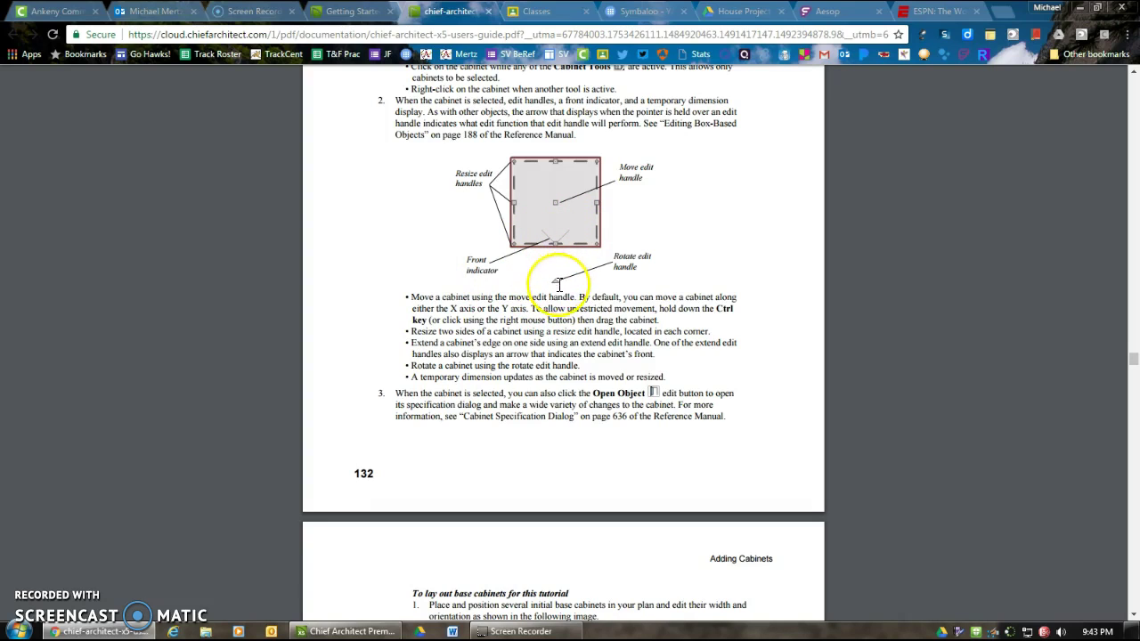
scroll(559, 283, down, 5)
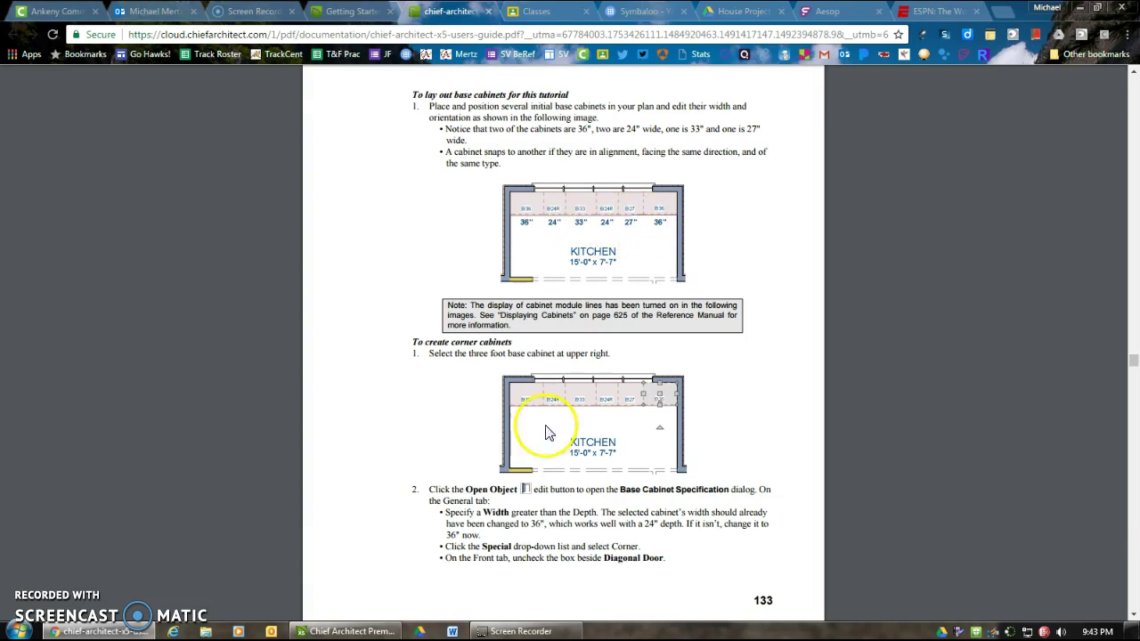
click(356, 631)
click(19, 61)
double_click(516, 137)
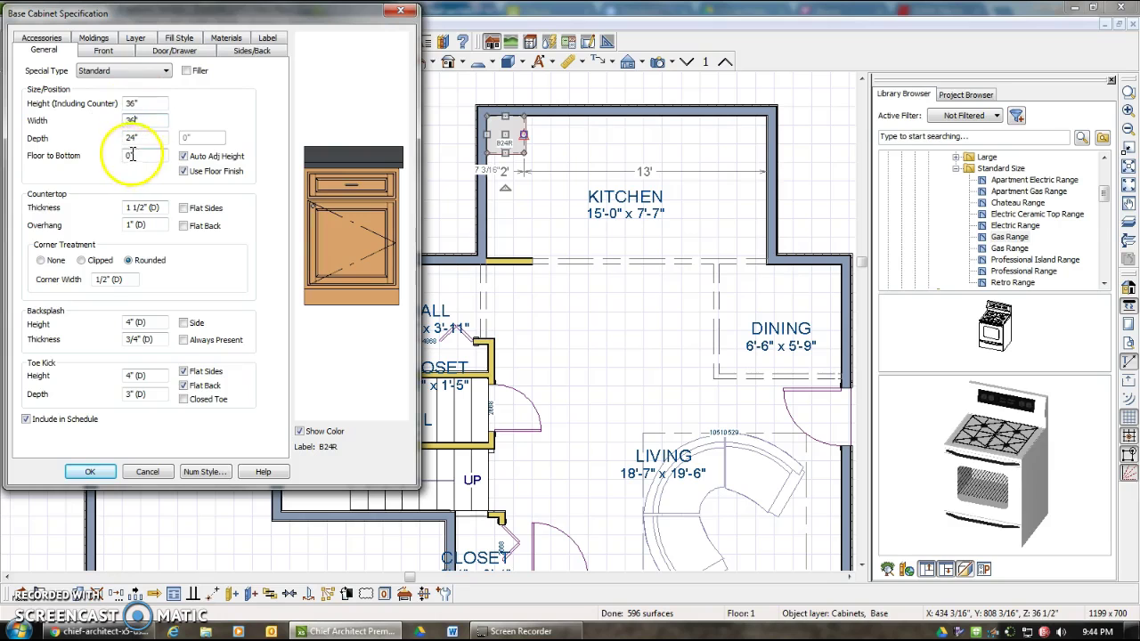
click(90, 471)
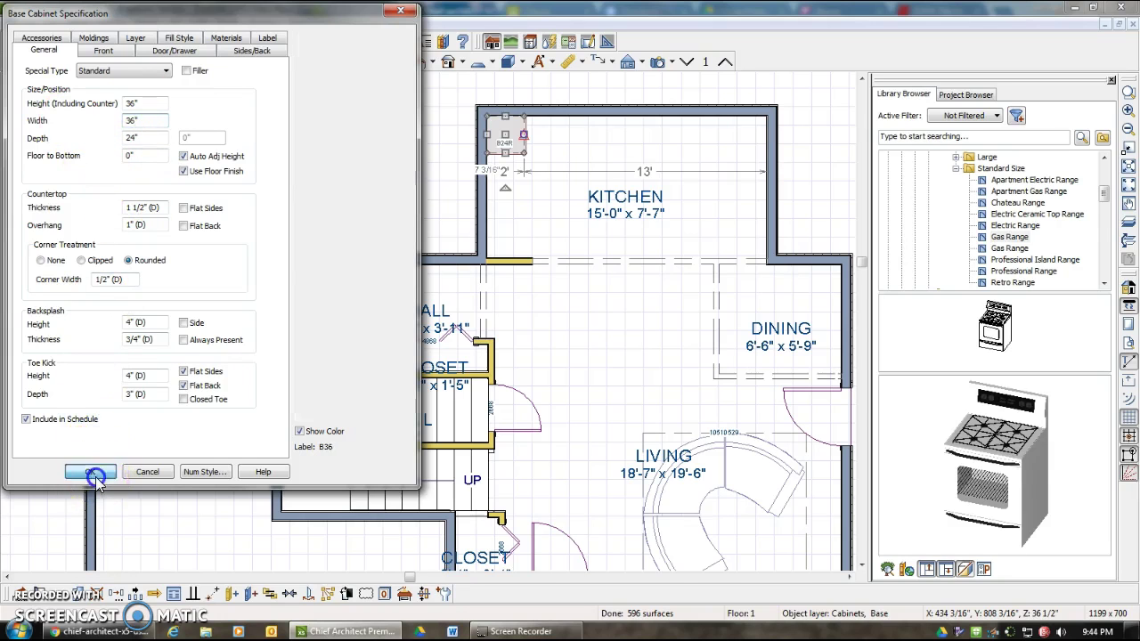
Step: Place two base cabinets along the top wall beside the 36" cabinet and set the second one's width to 33"
click(207, 62)
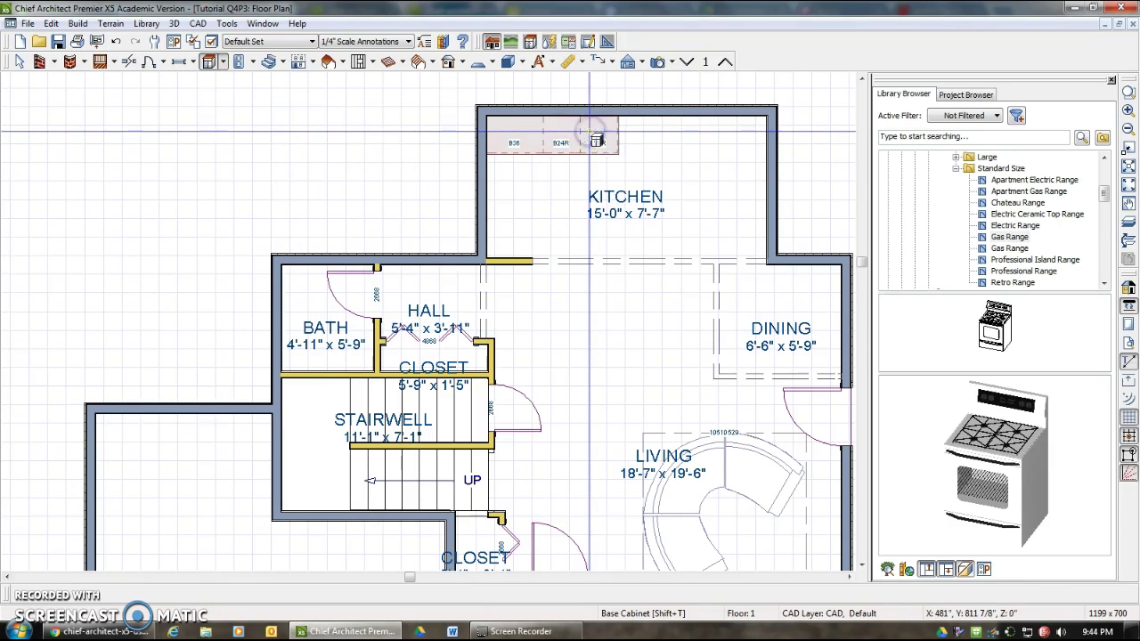
click(599, 134)
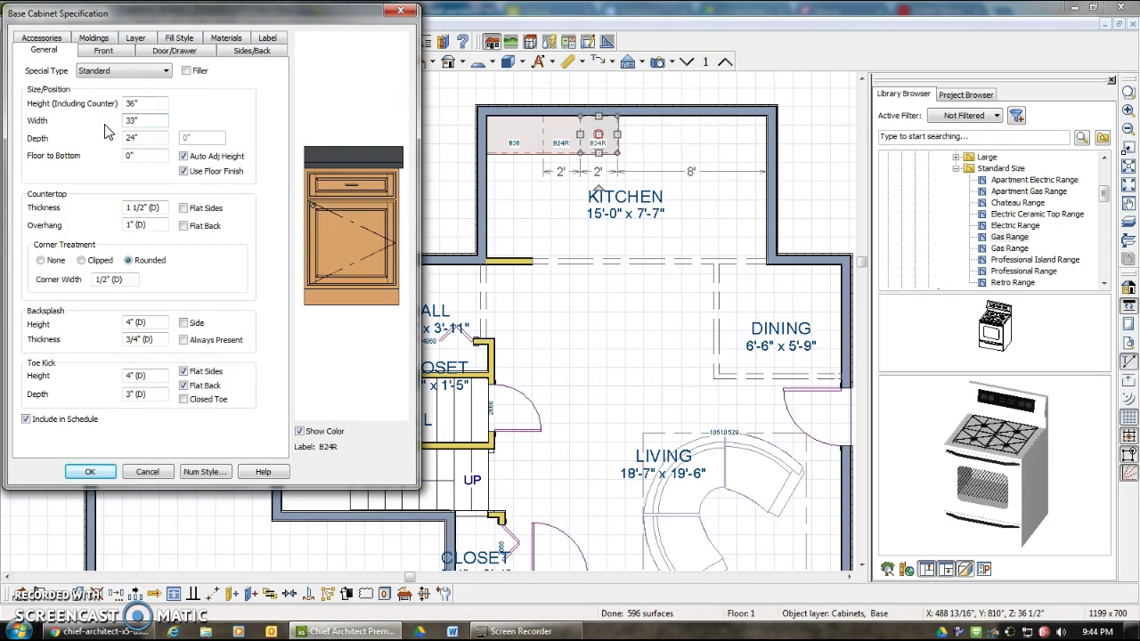
key(Return)
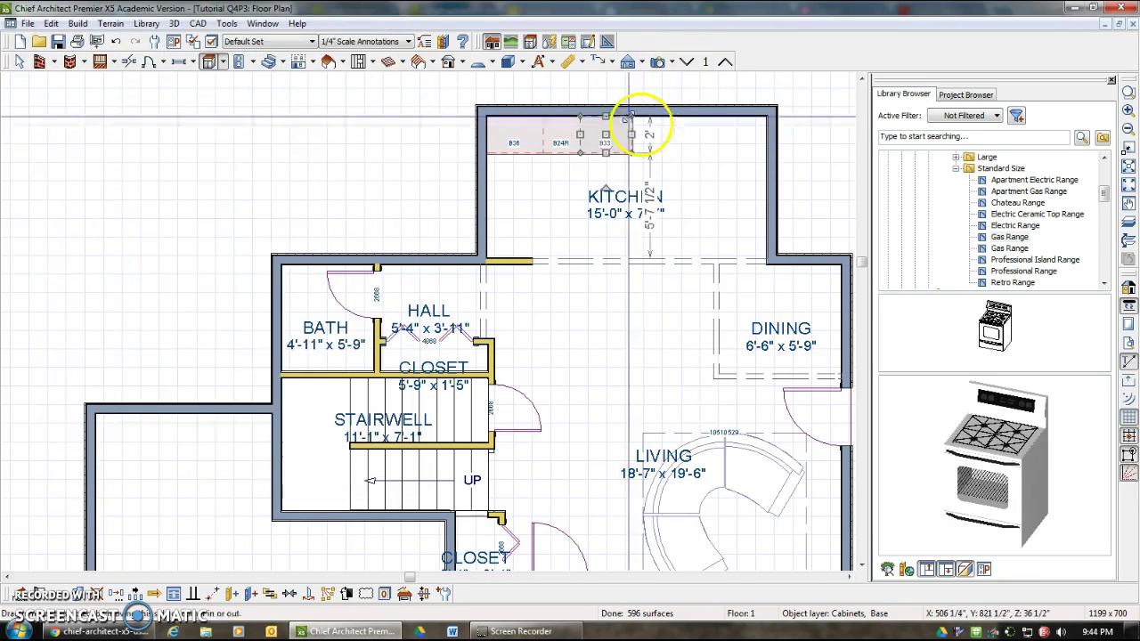
Step: Add two more base cabinets to the end of the row and set the last one's width to 27"
click(207, 62)
click(651, 140)
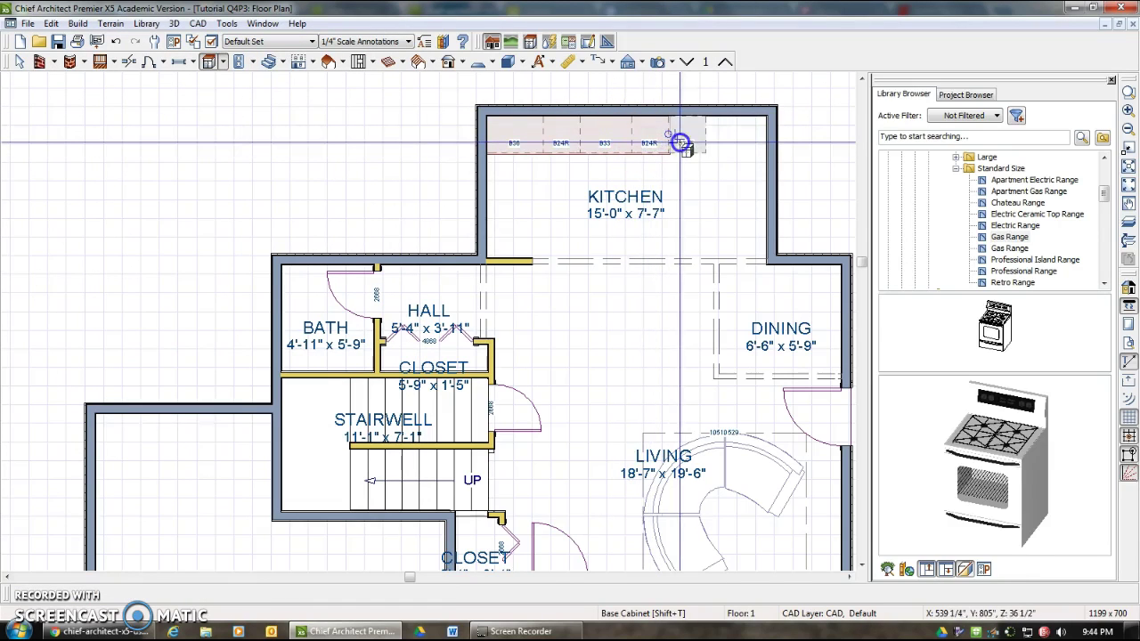
click(703, 156)
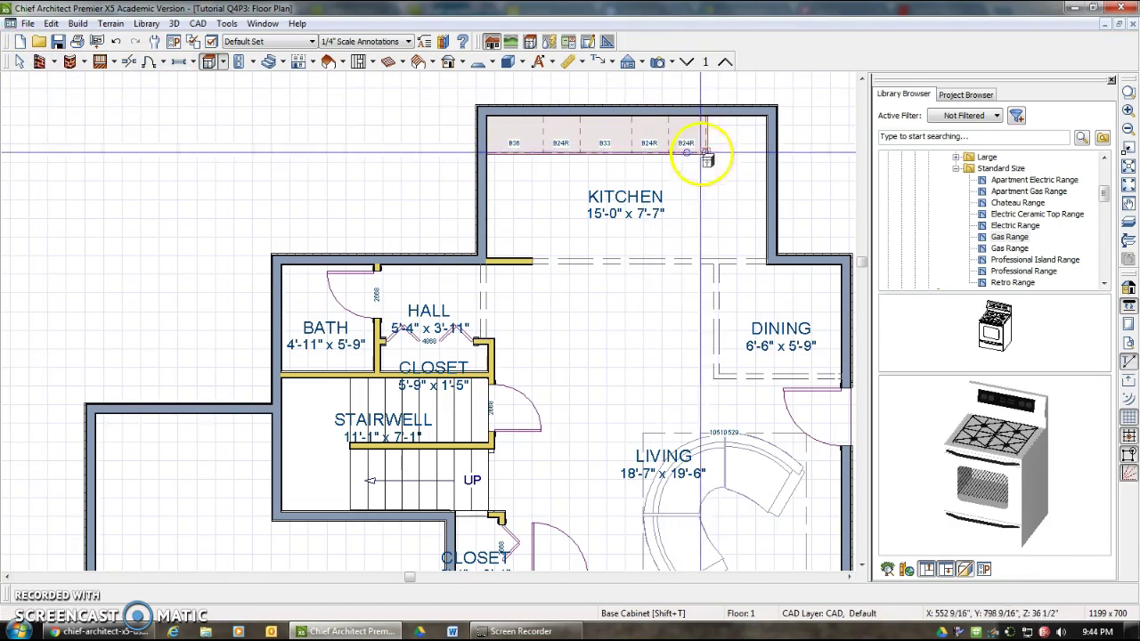
double_click(702, 150)
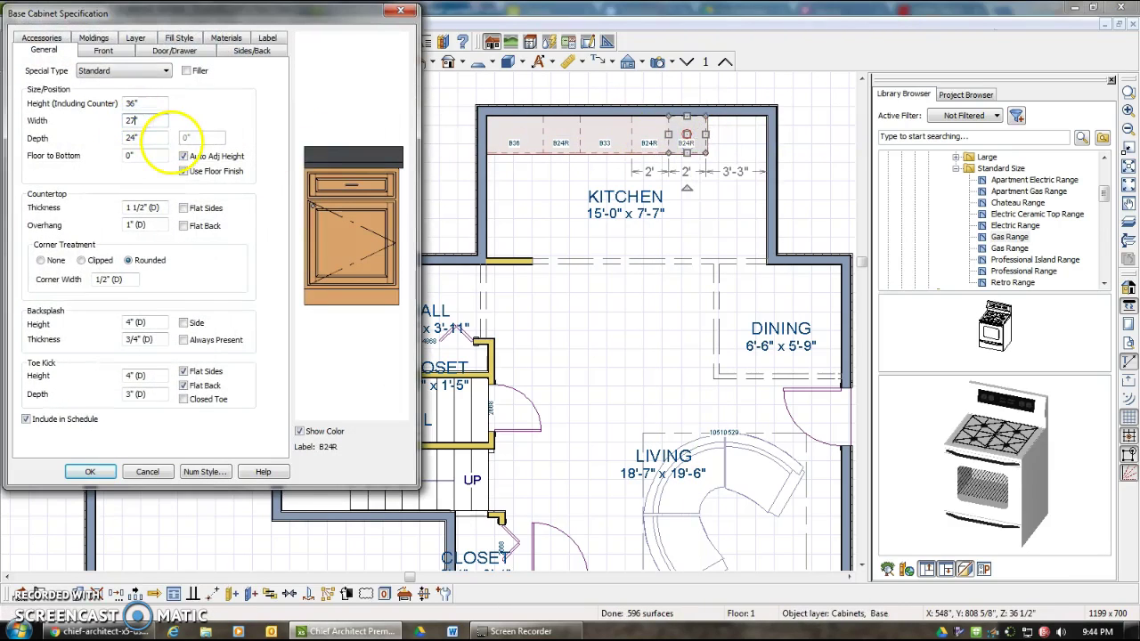
click(90, 472)
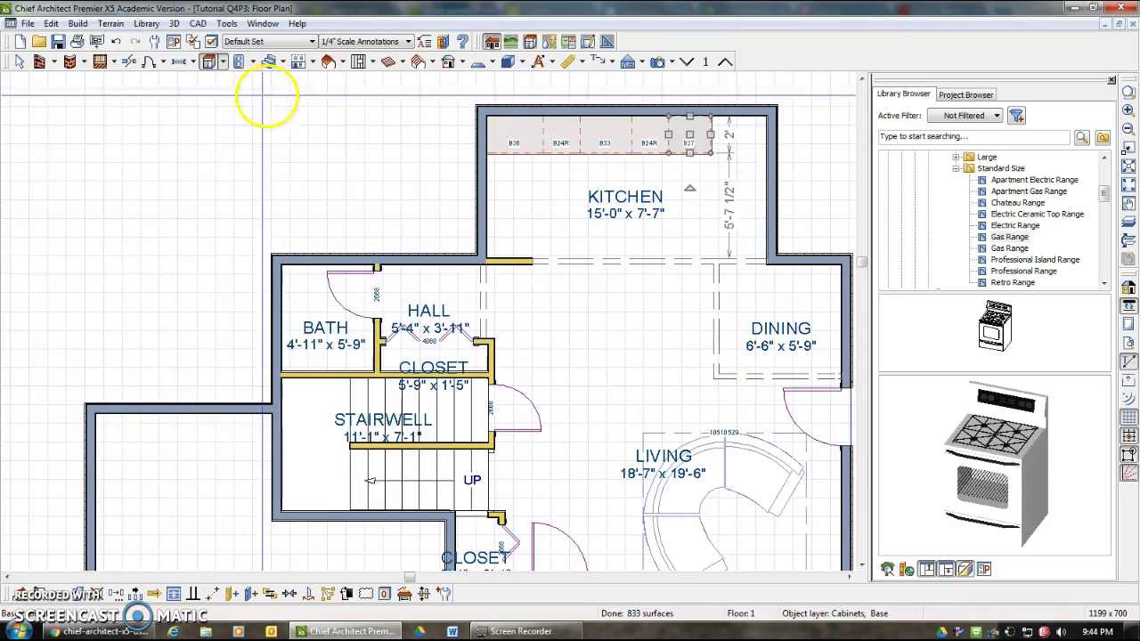
Step: Place a corner base cabinet in the kitchen's upper-right corner to complete the row along the top wall
click(207, 61)
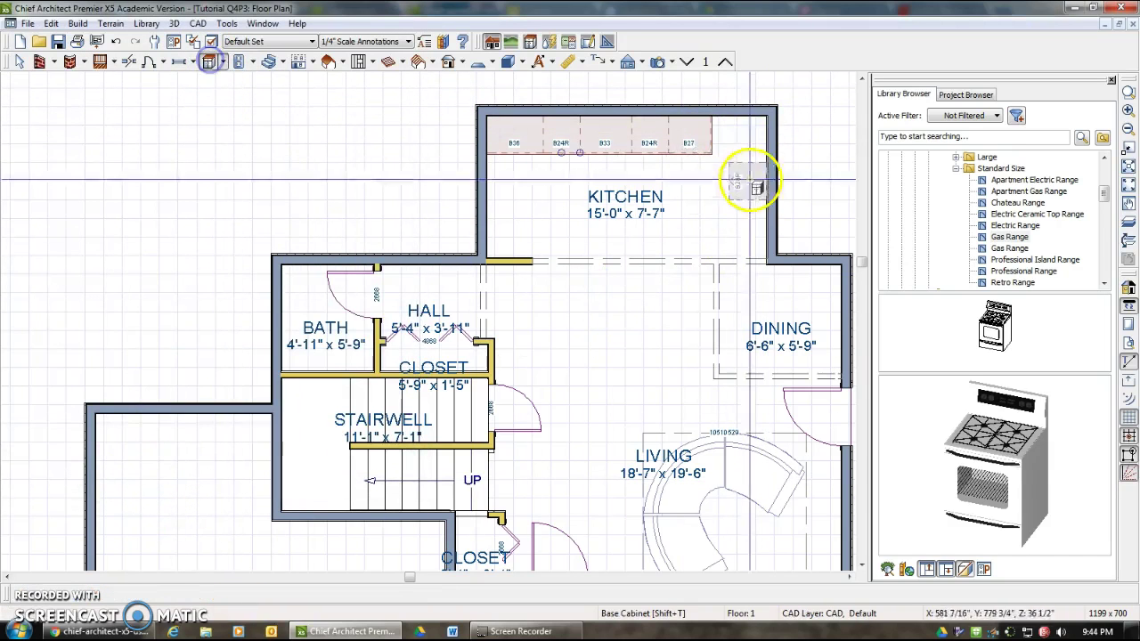
click(768, 116)
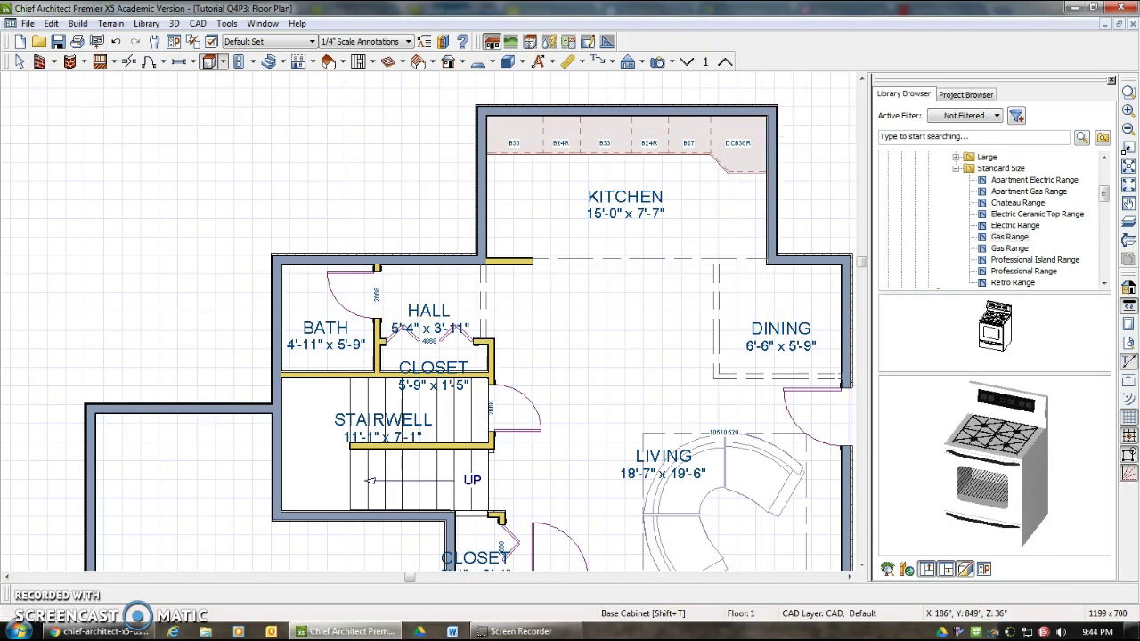
click(19, 61)
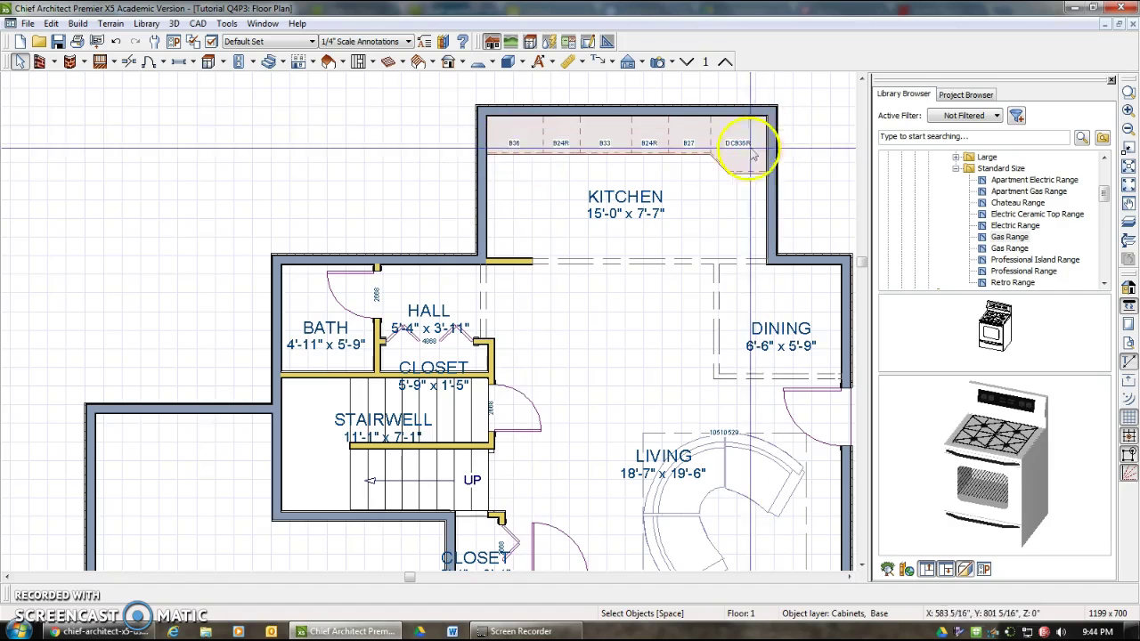
Step: Change the special type of the 36" cabinet in the kitchen's upper-left corner to Corner and rotate it so its diagonal front faces the room
click(525, 132)
double_click(526, 132)
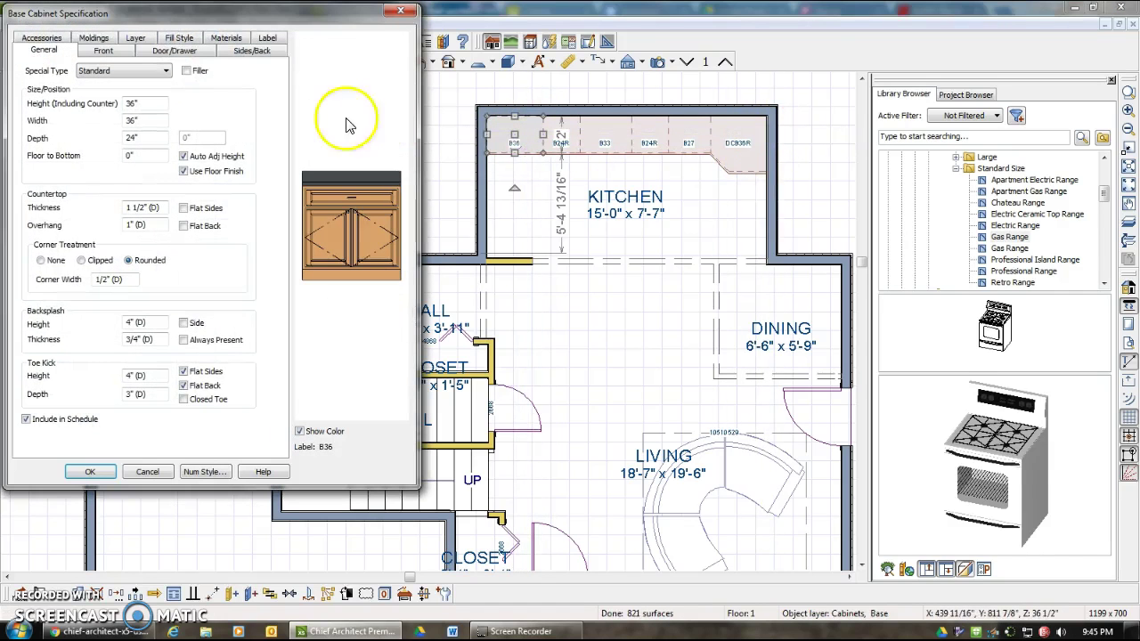
click(147, 71)
click(131, 98)
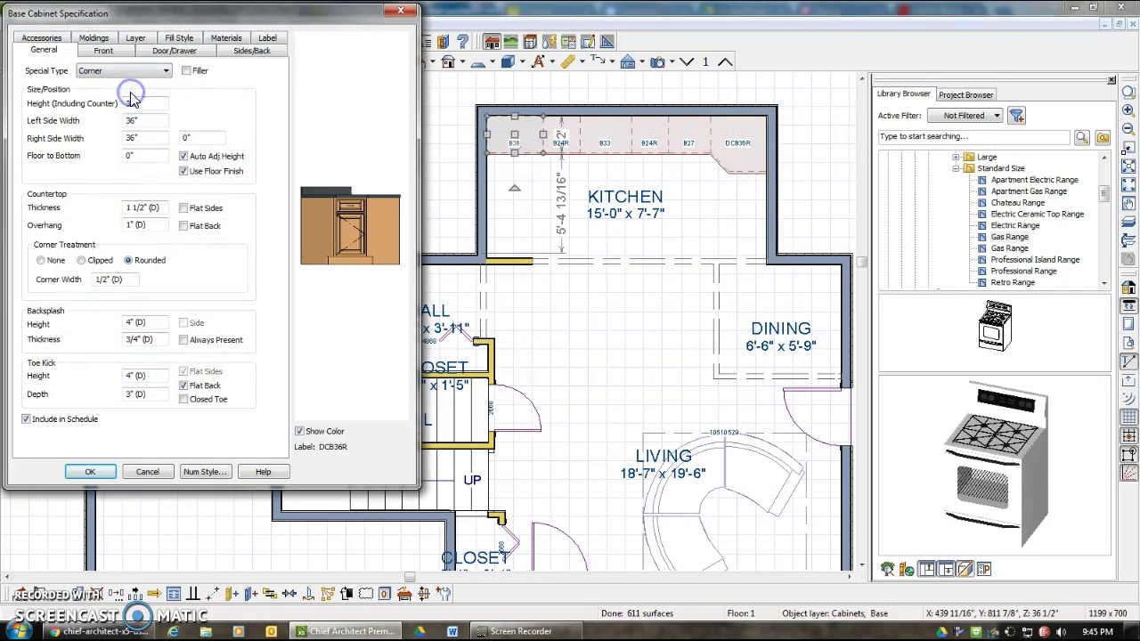
click(98, 470)
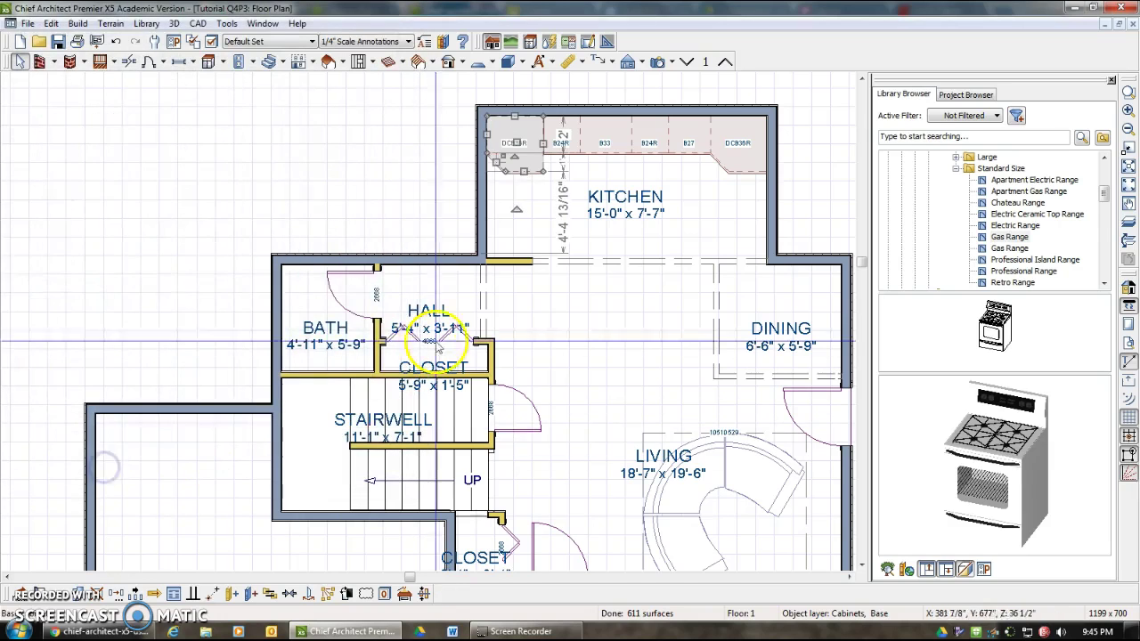
drag(518, 211, 507, 143)
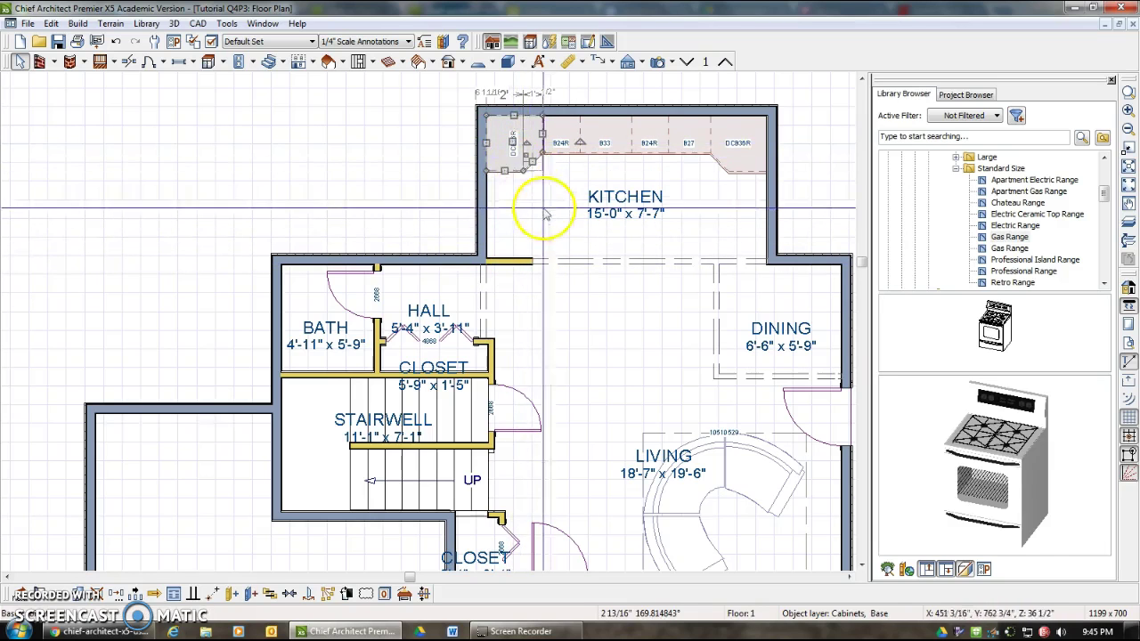
drag(504, 164, 500, 159)
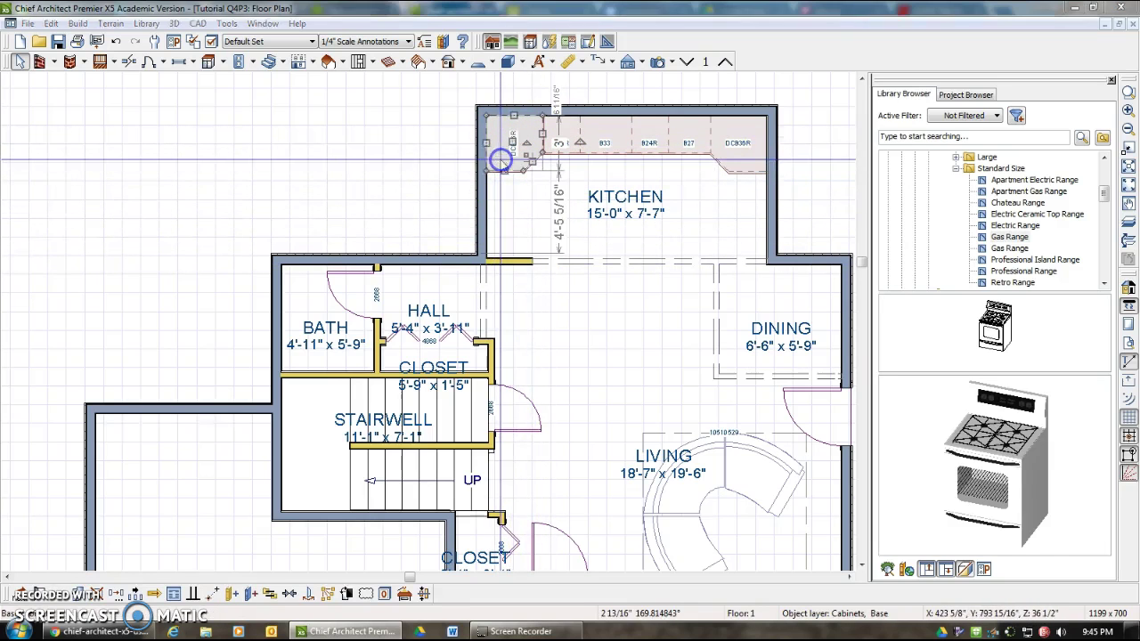
Step: Enable the Lazy Susan option for the upper-left corner cabinet, keeping Diagonal Door checked
double_click(501, 160)
click(106, 51)
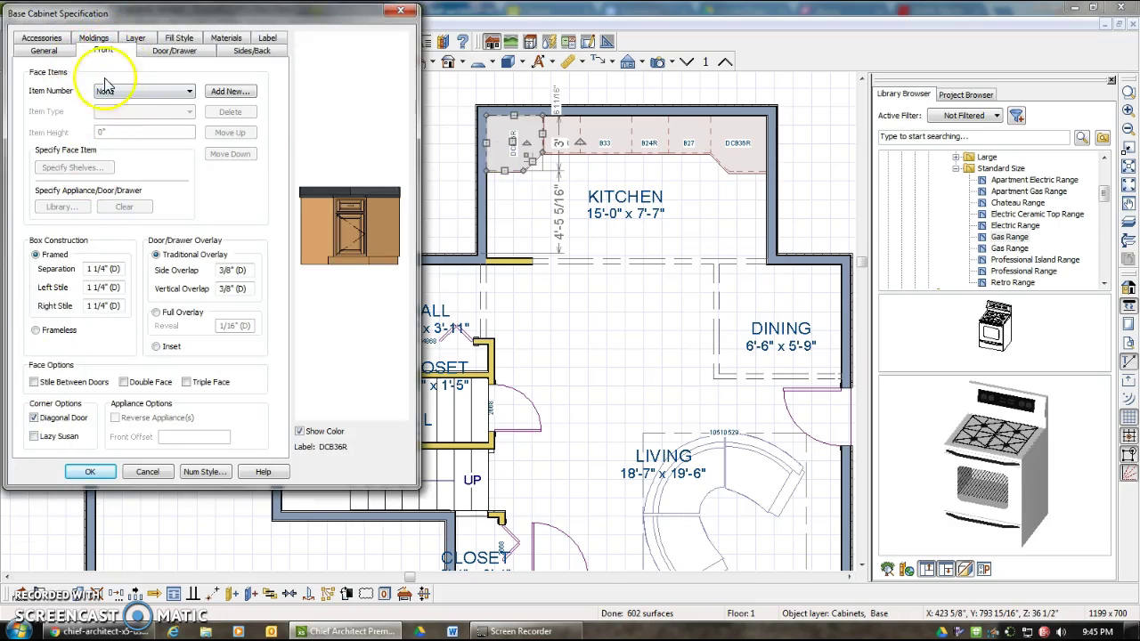
click(40, 435)
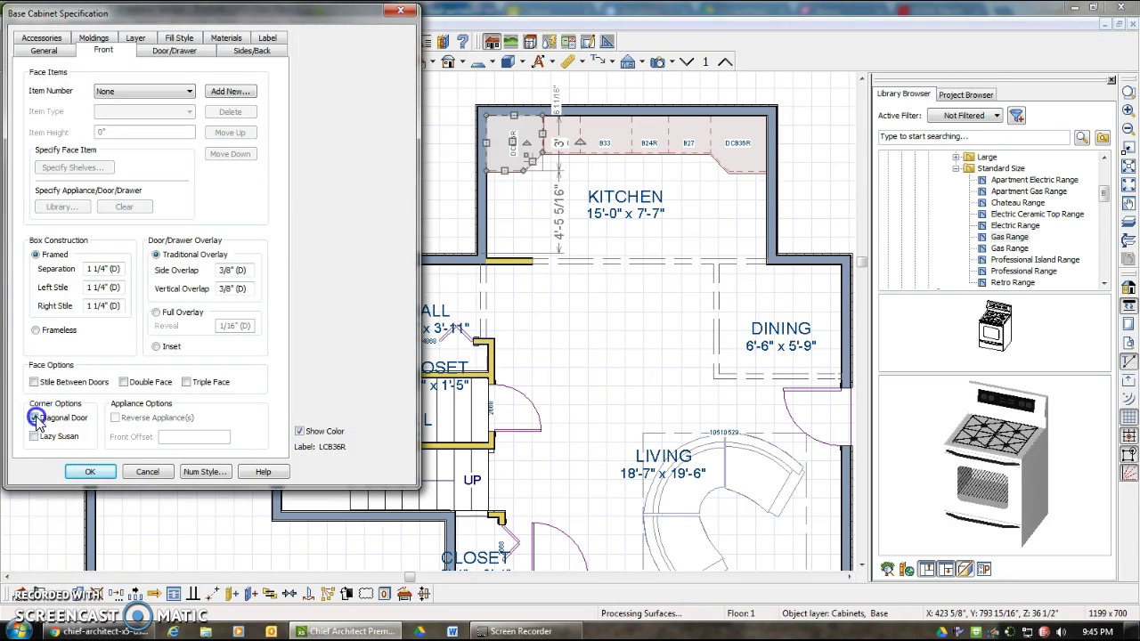
click(34, 417)
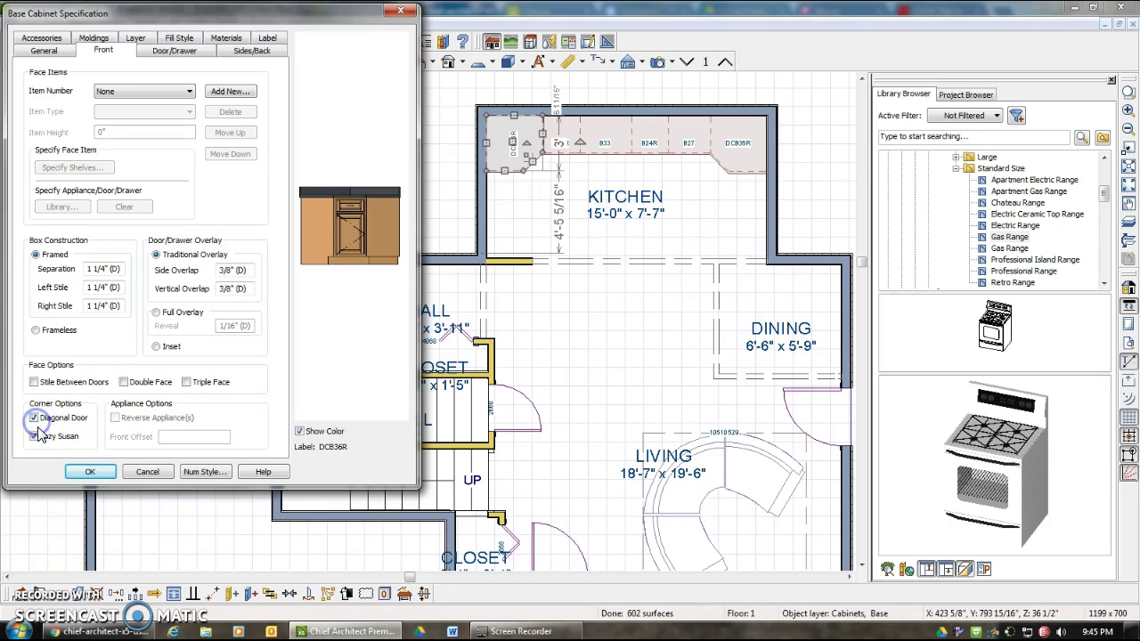
click(34, 418)
click(35, 419)
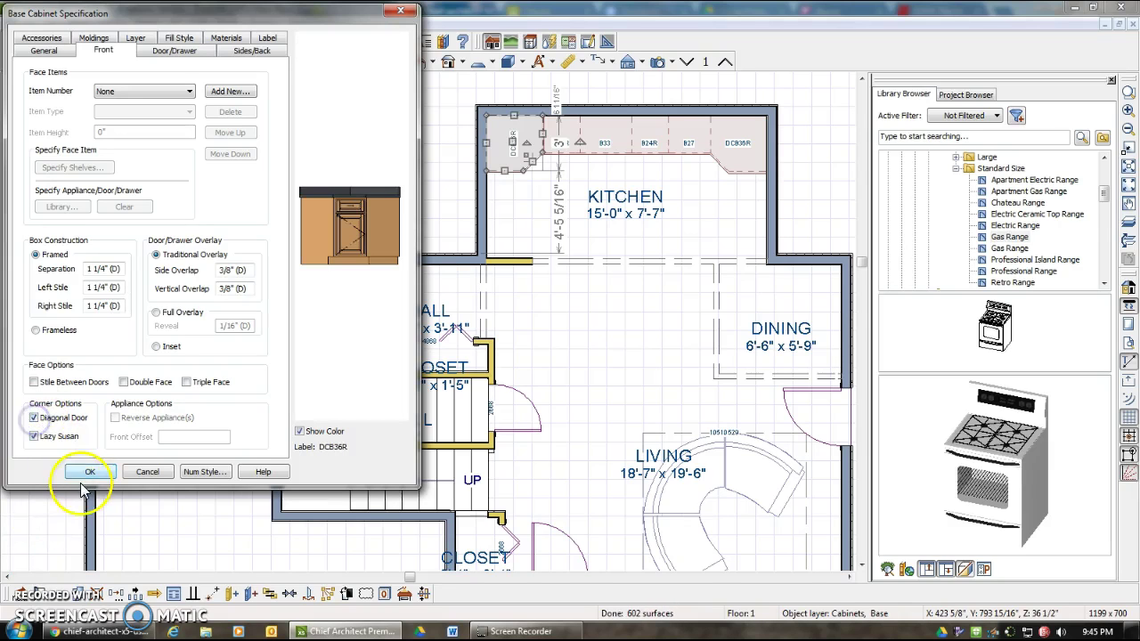
click(89, 472)
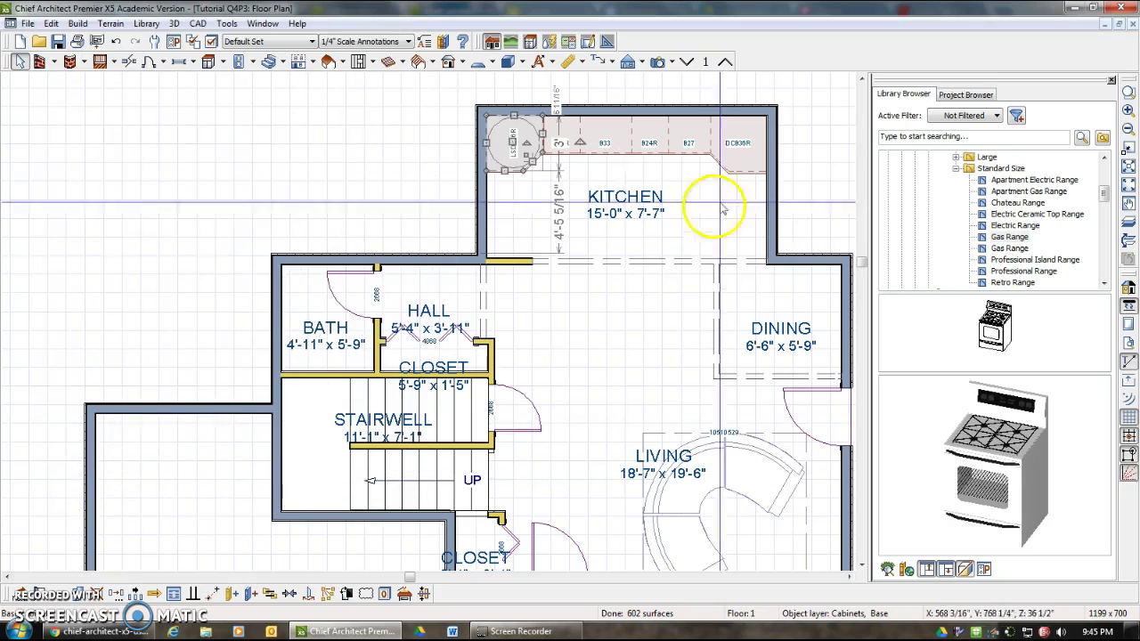
Step: Enable the Lazy Susan option for the corner base cabinet in the kitchen's upper-right corner
double_click(735, 149)
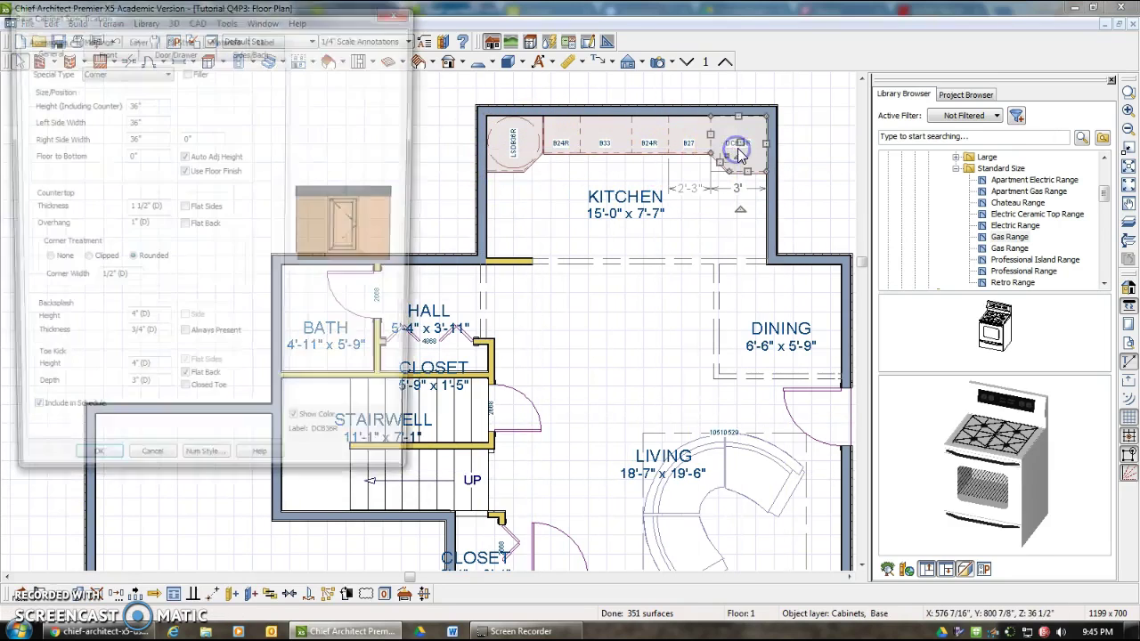
click(104, 50)
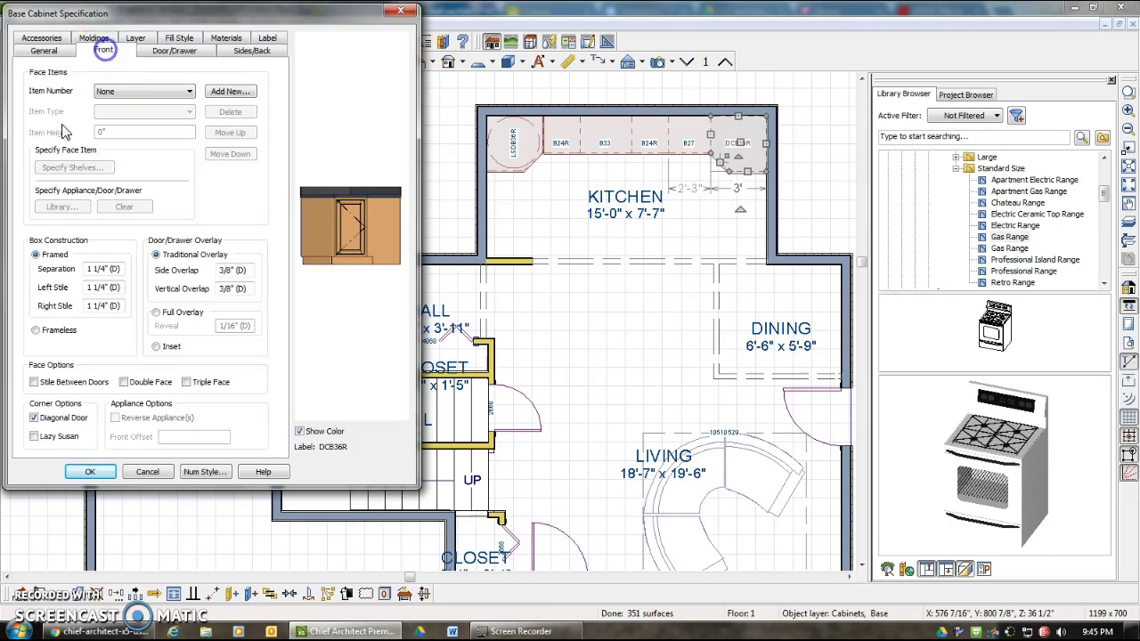
click(84, 475)
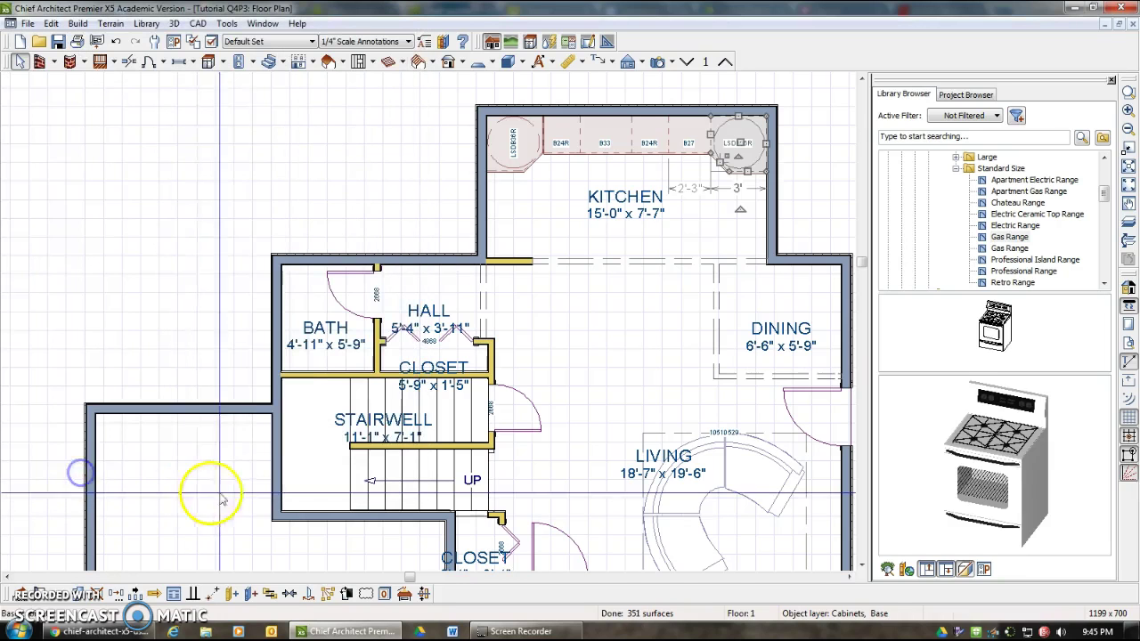
click(575, 178)
Step: Inspect the base cabinet run along the kitchen's top wall in a full camera view, then return to the floor plan
click(658, 61)
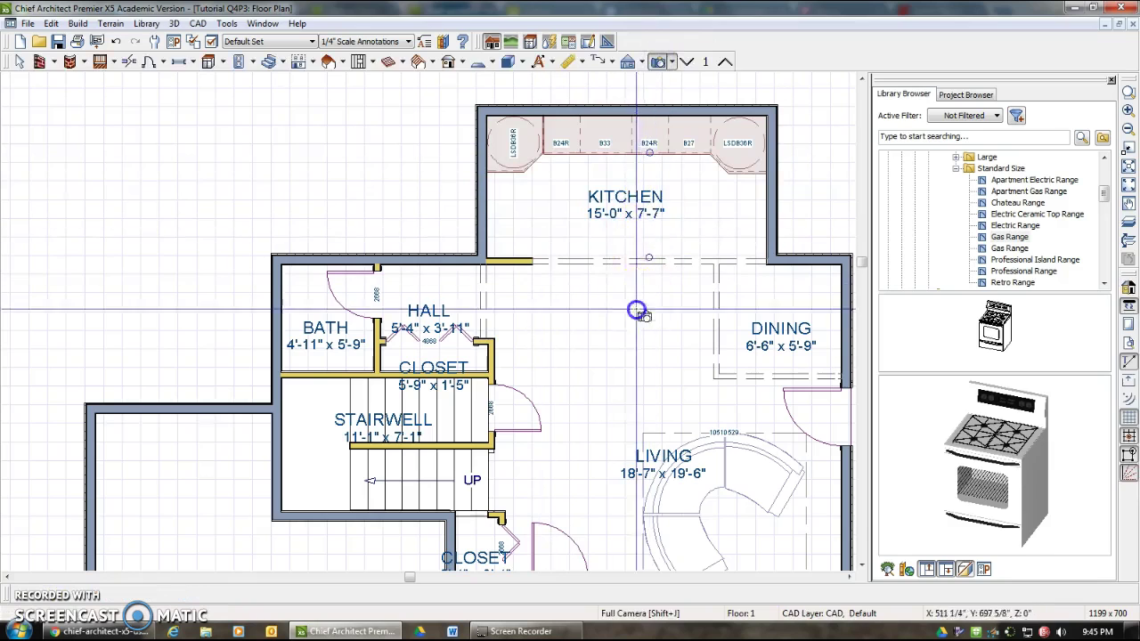
drag(638, 310, 623, 229)
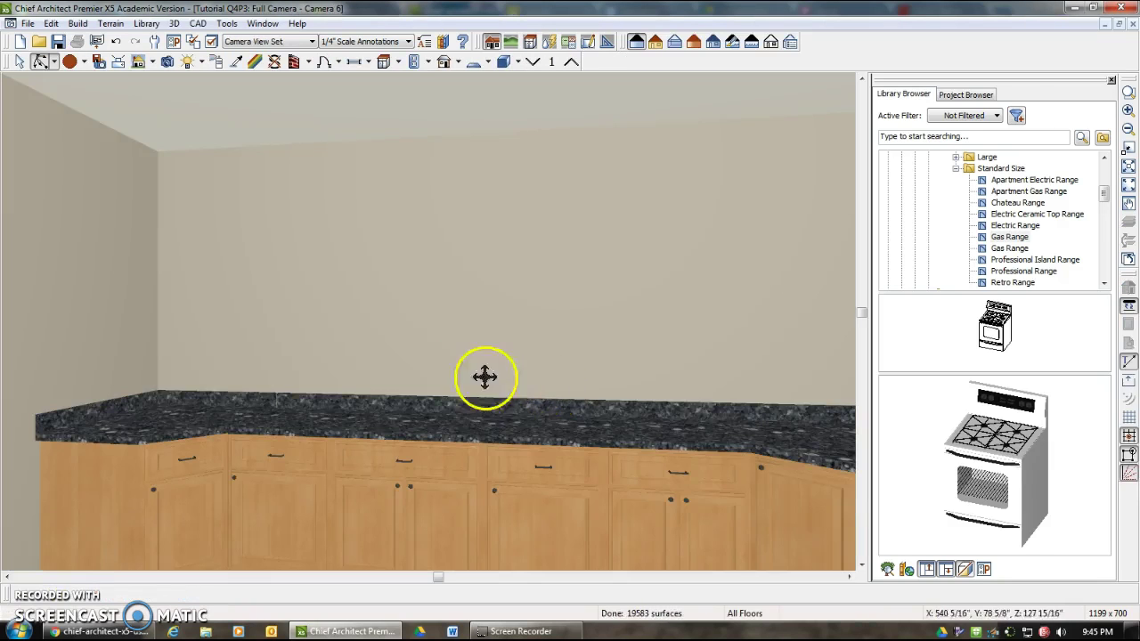
drag(483, 374, 68, 214)
click(19, 62)
click(160, 369)
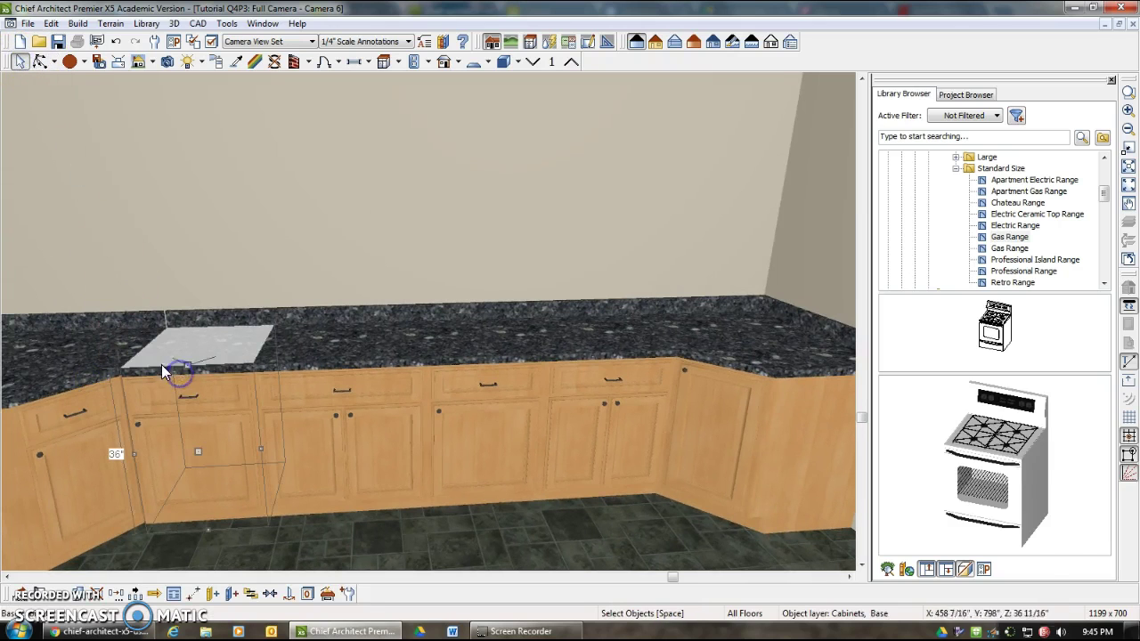
click(1131, 25)
Step: Extend the 24" base cabinet beside the upper-left corner cabinet so that it meets the corner cabinet
scroll(499, 187, up, 3)
click(19, 61)
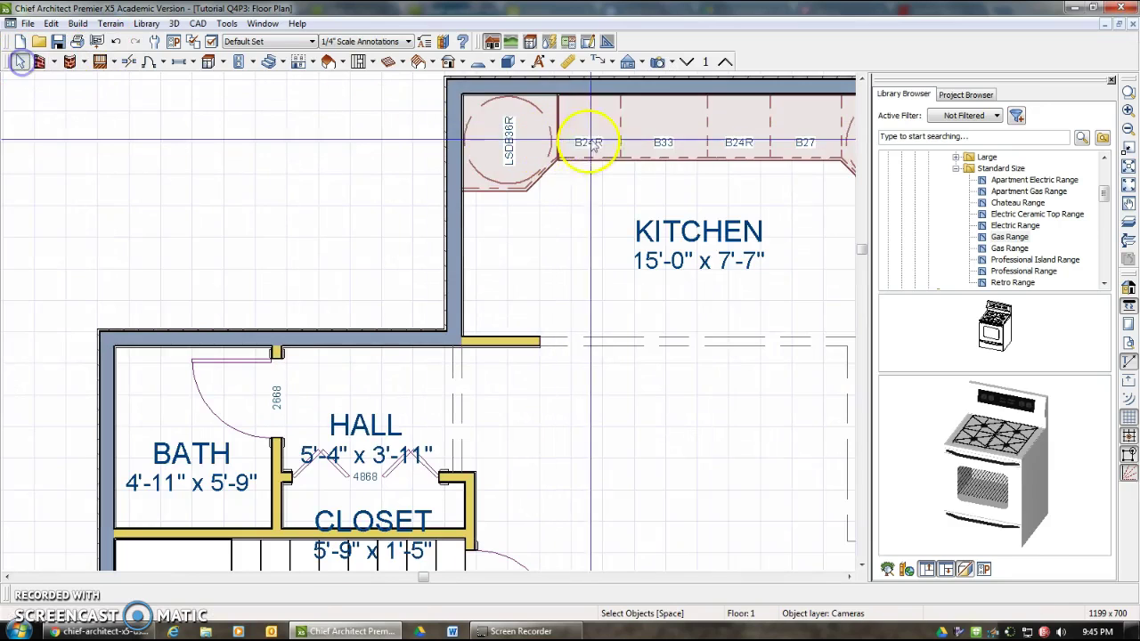
click(552, 126)
click(724, 228)
click(641, 180)
Step: Place a wall cabinet on the kitchen's left wall above the upper-left corner base cabinet
scroll(721, 147, down, 2)
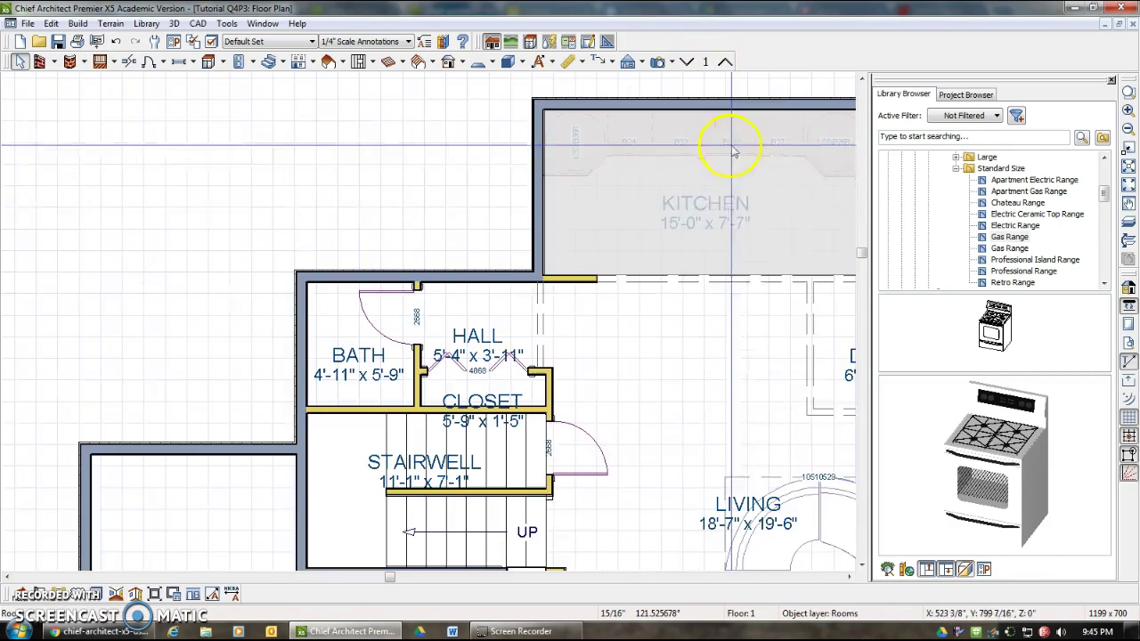
click(849, 577)
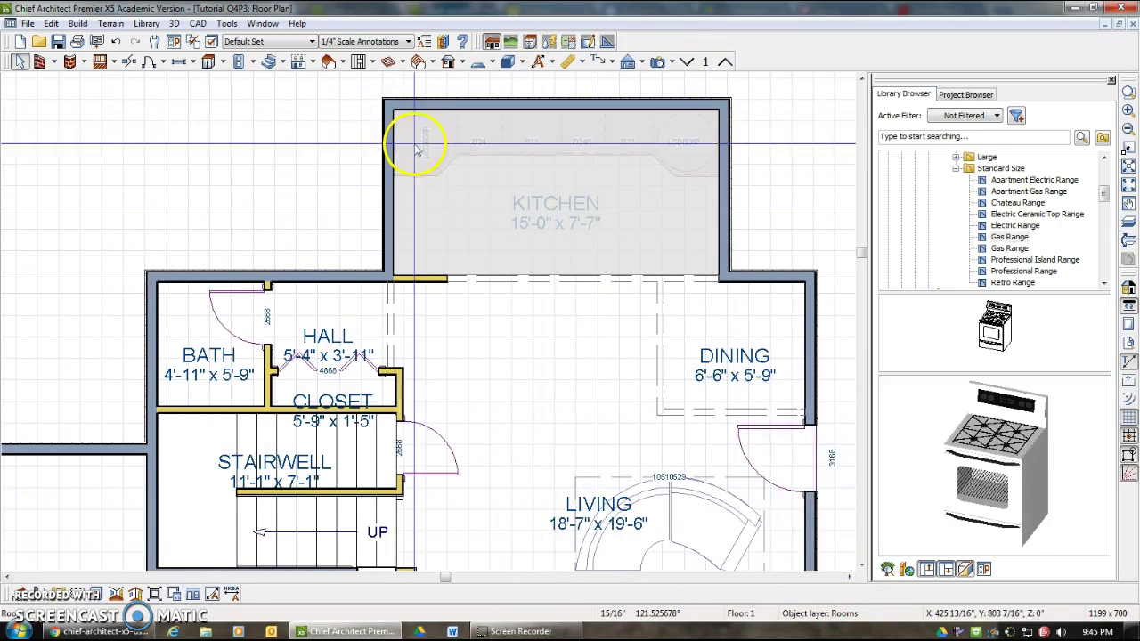
click(221, 61)
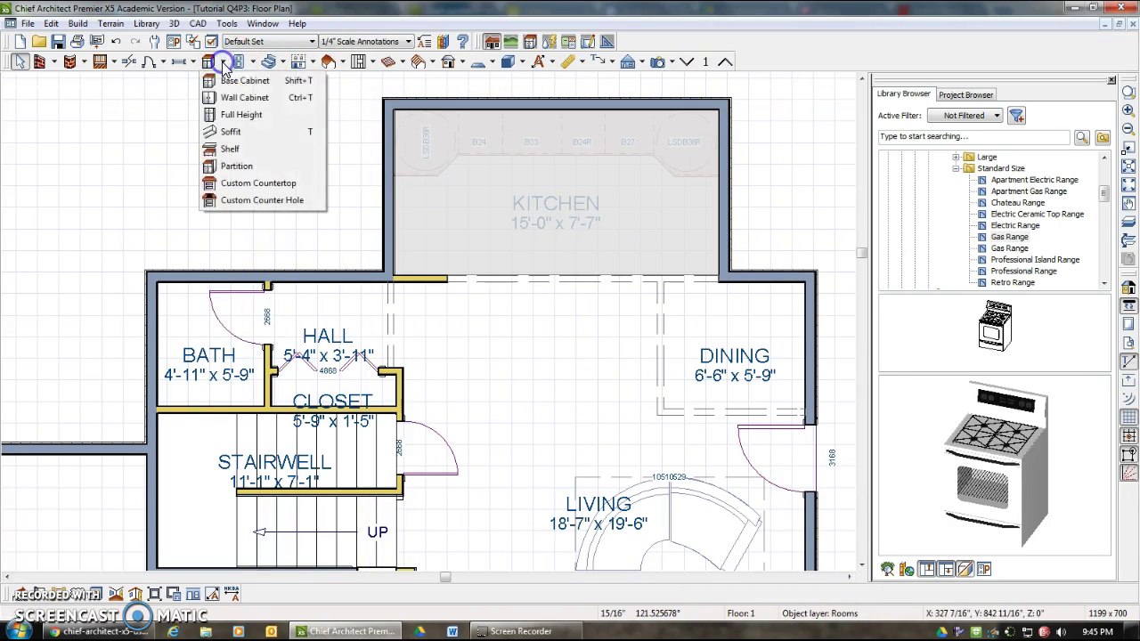
click(243, 98)
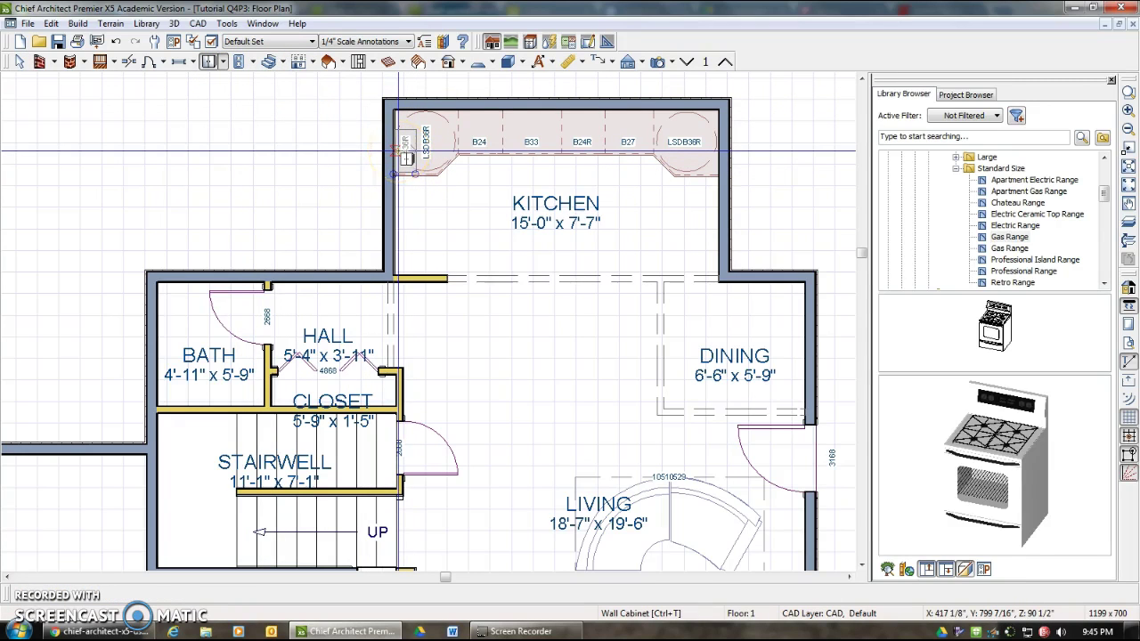
click(399, 151)
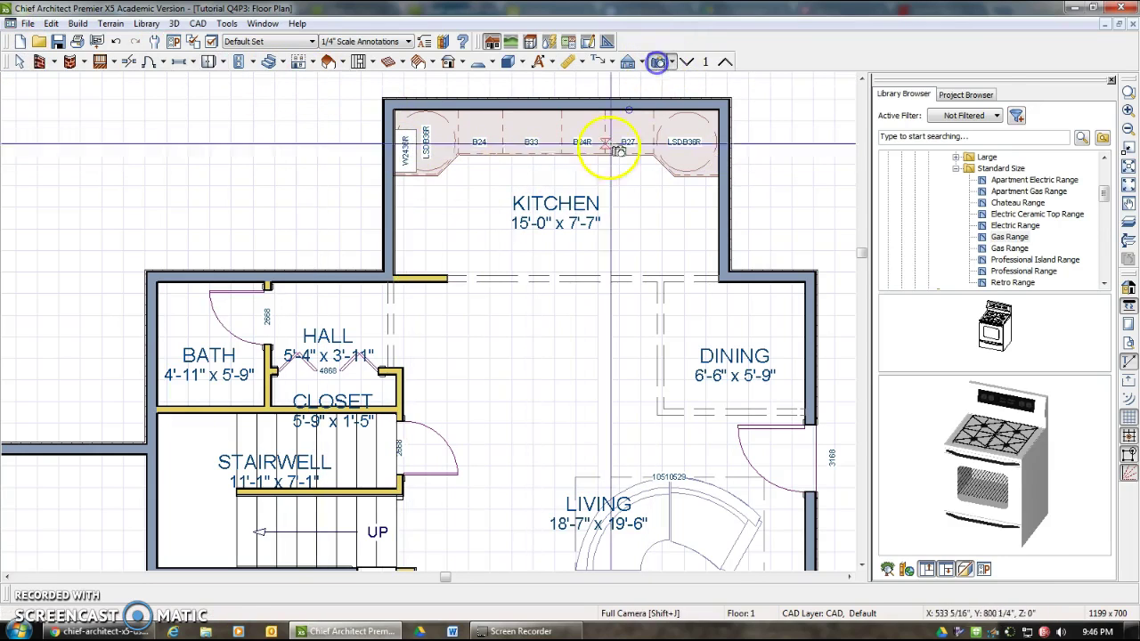
Step: View the new wall cabinet in a full camera view and examine the special types and face item types in its specification
drag(539, 107, 484, 158)
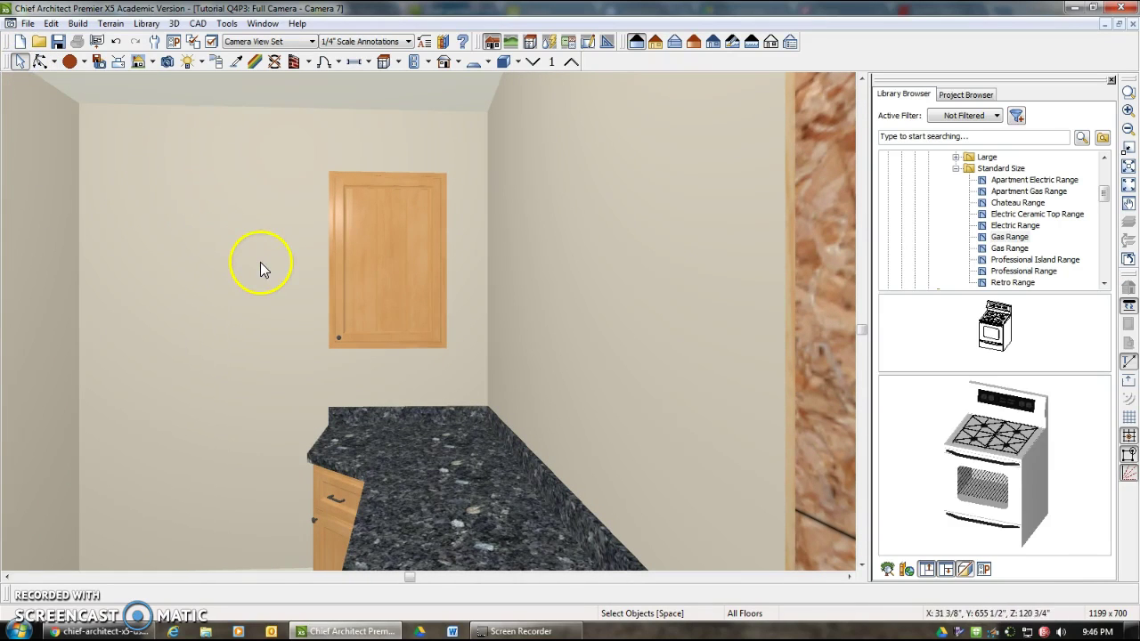
double_click(389, 271)
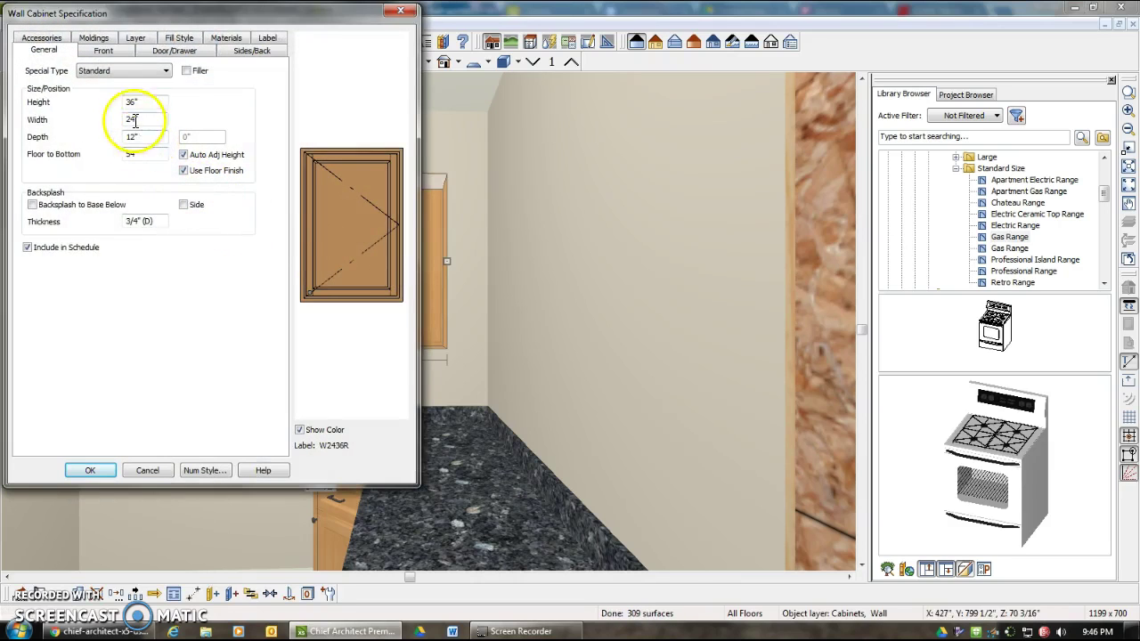
click(135, 72)
click(103, 71)
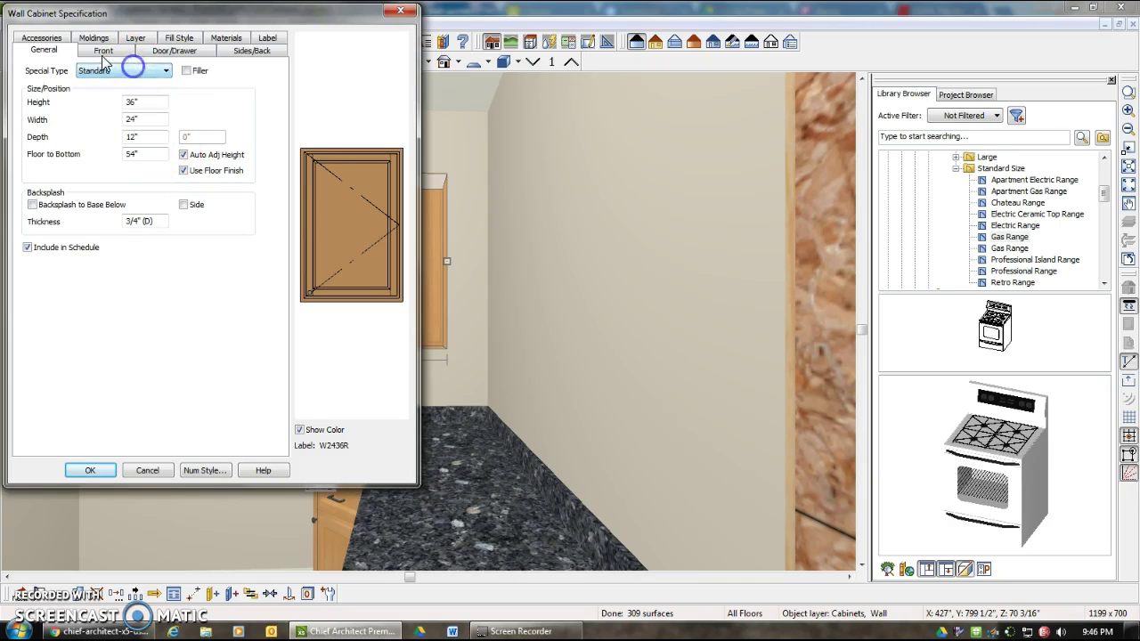
click(103, 50)
click(177, 93)
click(178, 93)
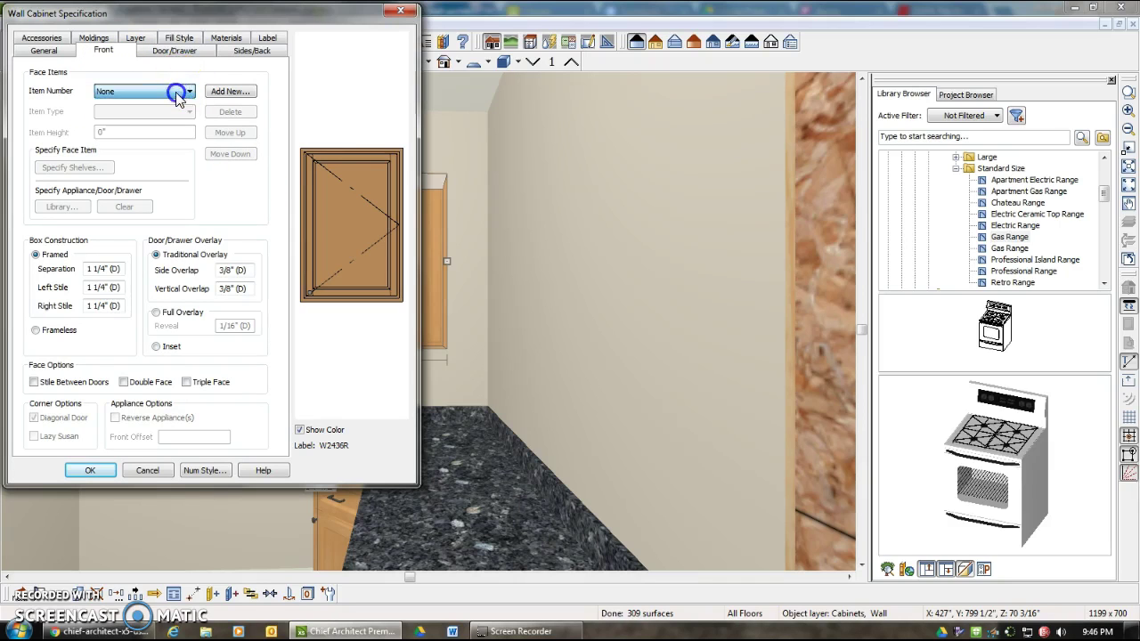
click(357, 232)
click(146, 112)
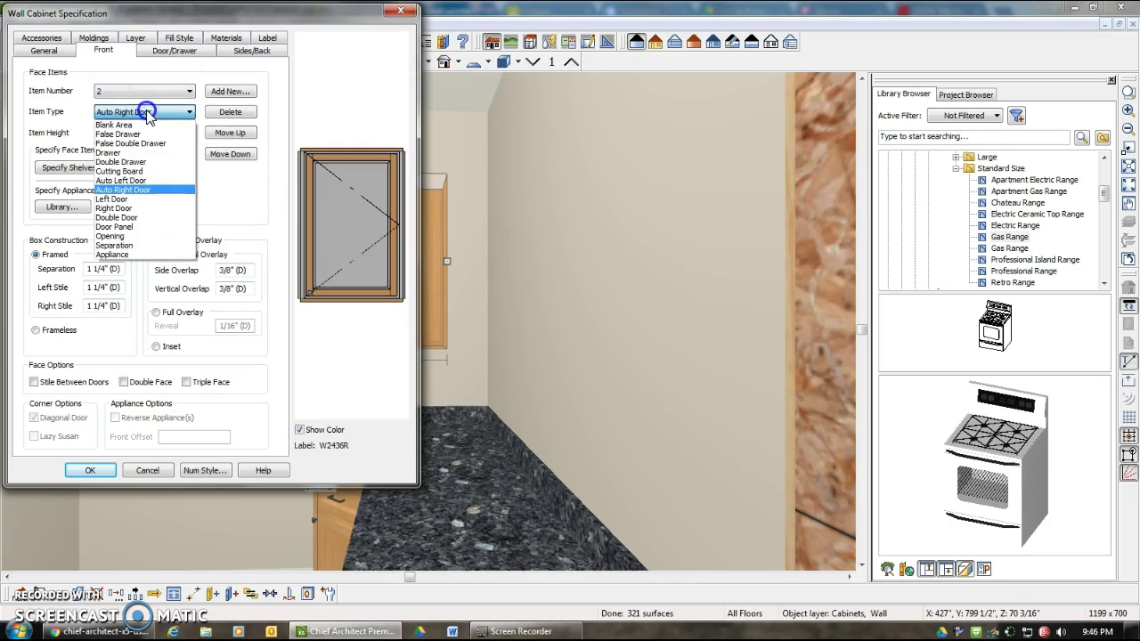
click(180, 73)
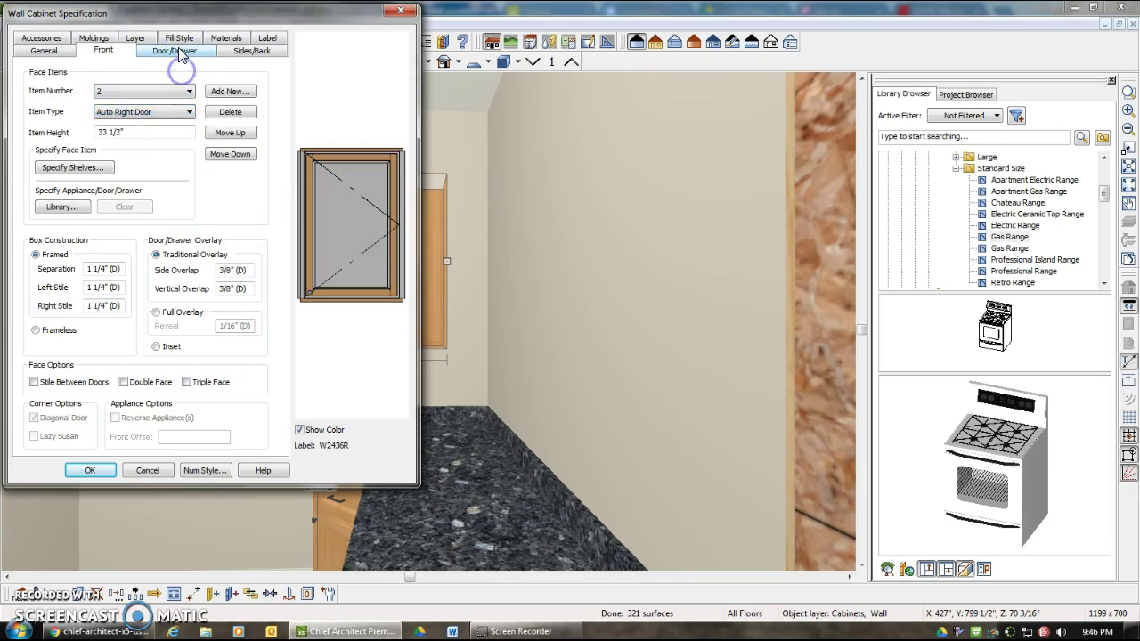
Step: Set the wall cabinet's door style to Framed Doors, keeping Glass Doors checked
click(177, 51)
click(135, 89)
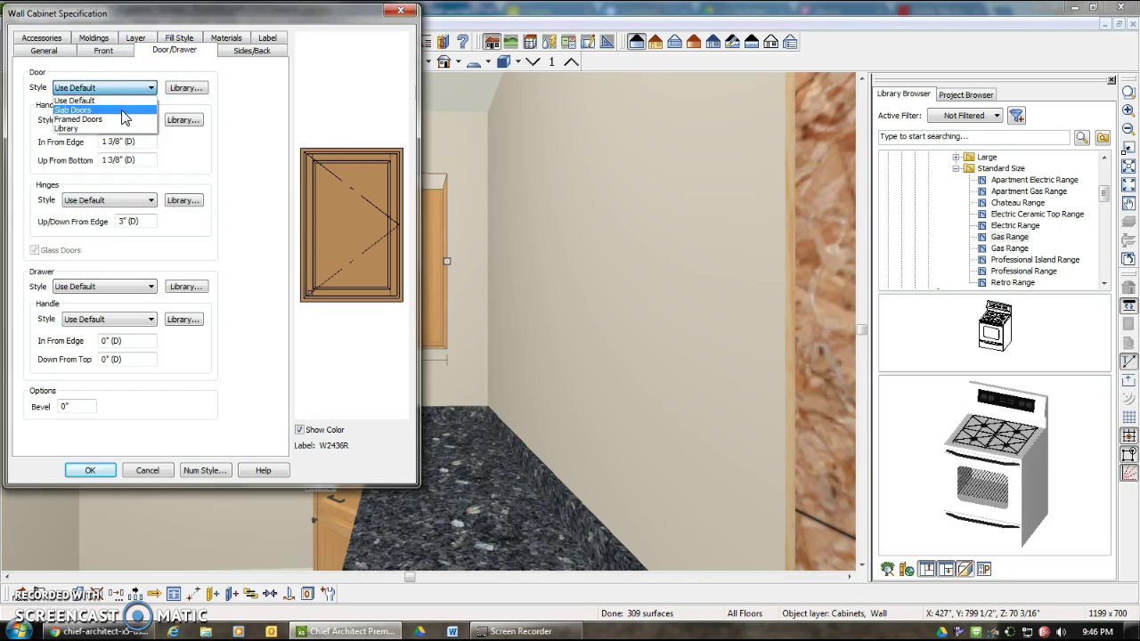
click(120, 118)
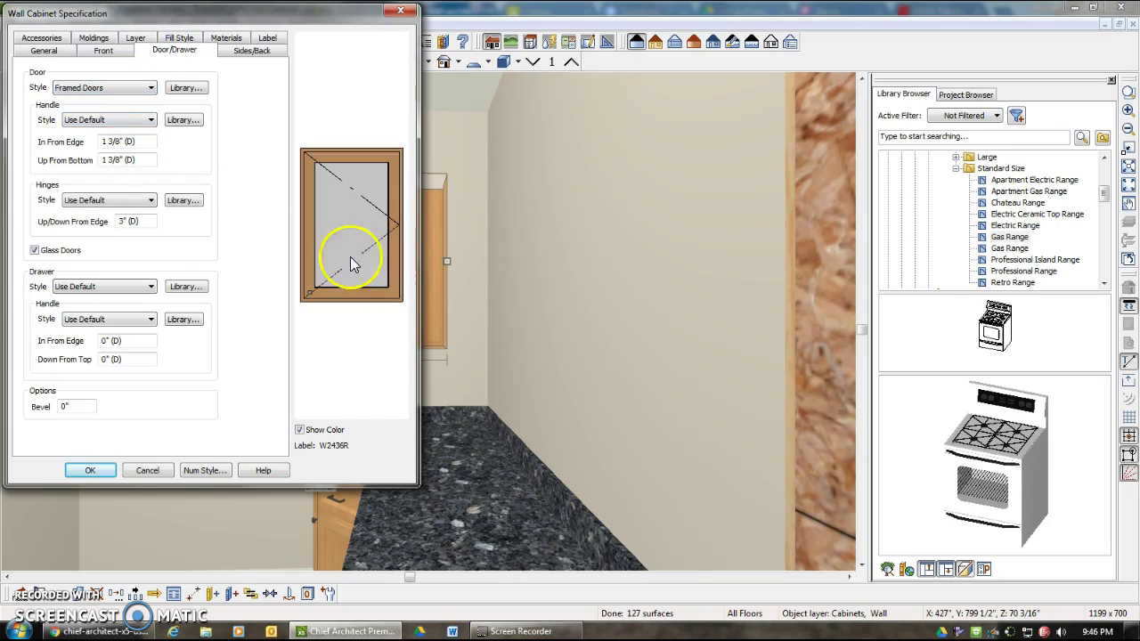
click(35, 251)
click(35, 251)
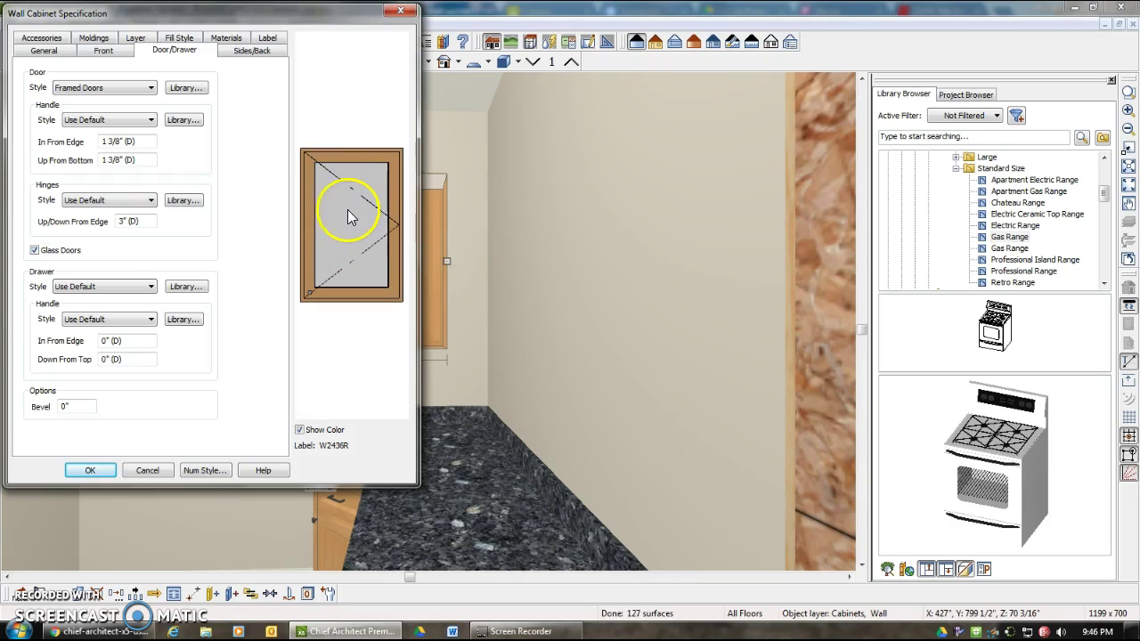
Step: Set the wall cabinet's width to 36" and enable Backsplash to Base Below
click(42, 52)
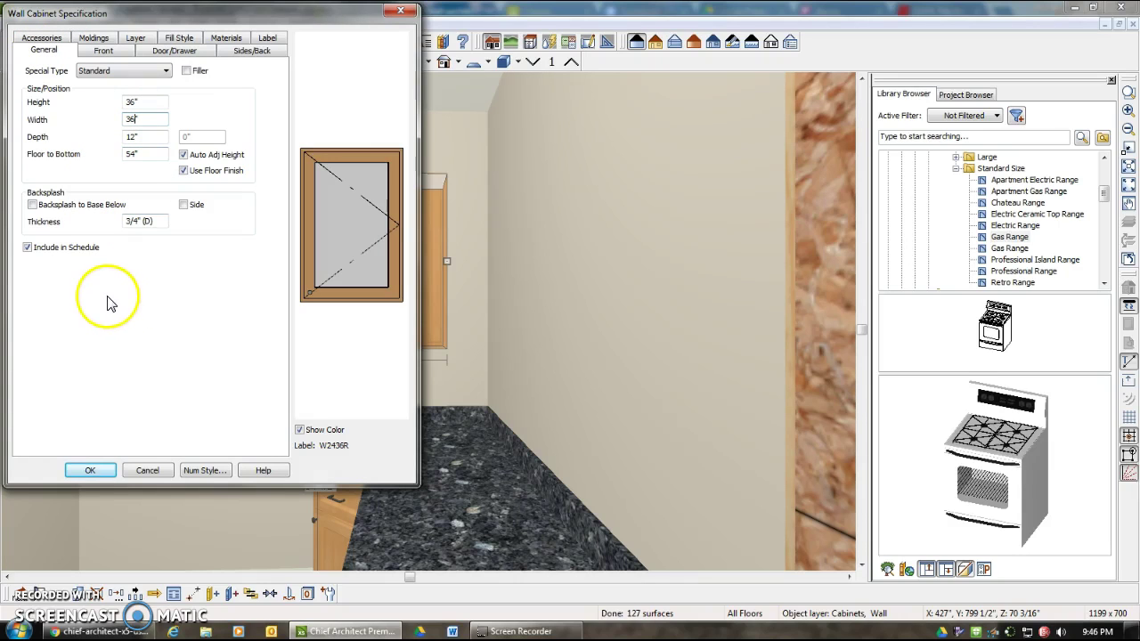
click(32, 205)
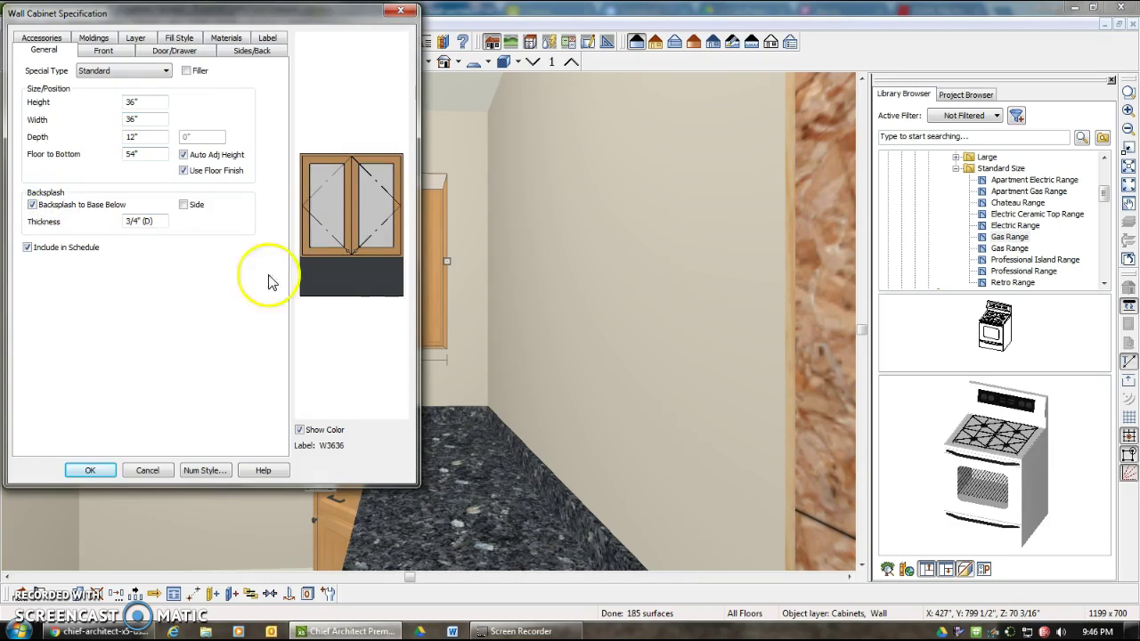
Step: Add the CA-16 crown molding from the Chief Architect Core Catalogs to the wall cabinet
click(94, 38)
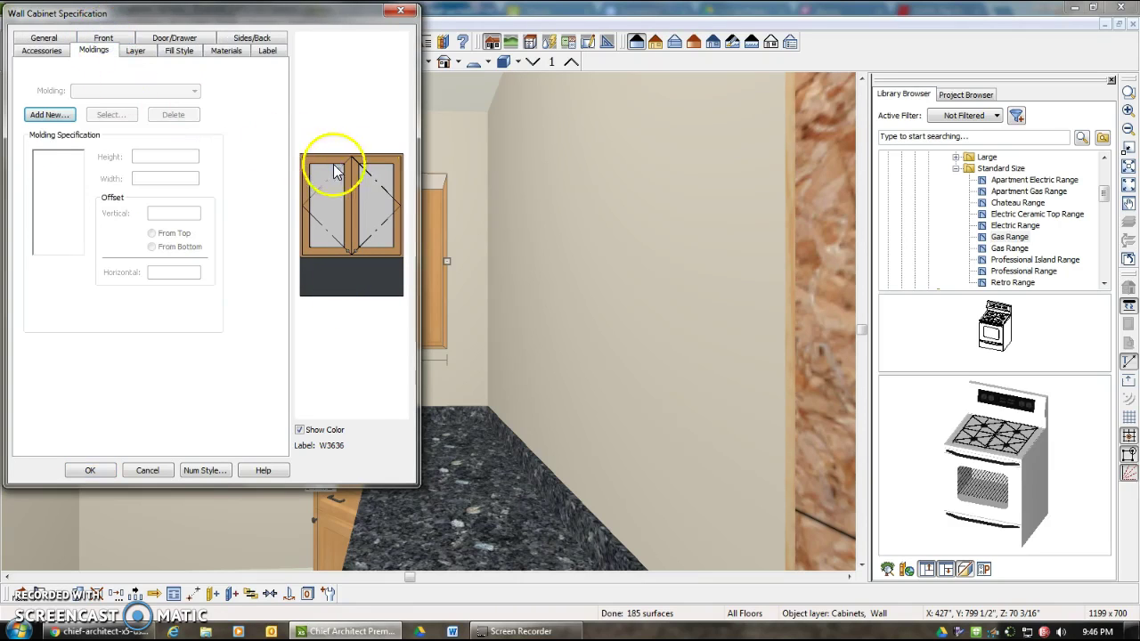
click(49, 114)
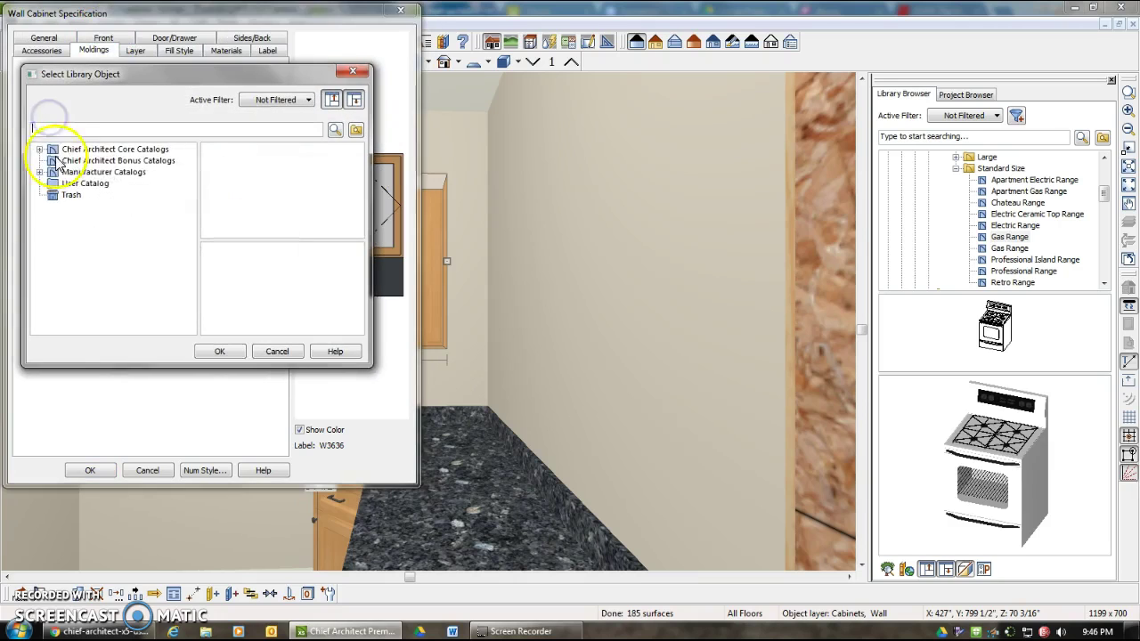
click(39, 149)
click(52, 161)
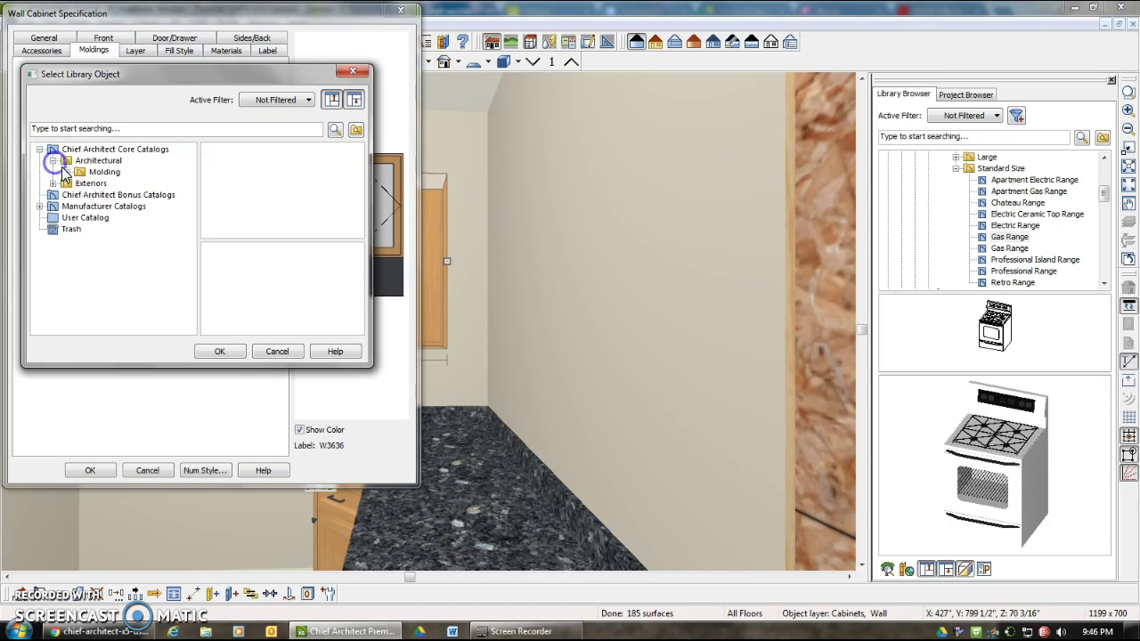
click(66, 172)
click(79, 206)
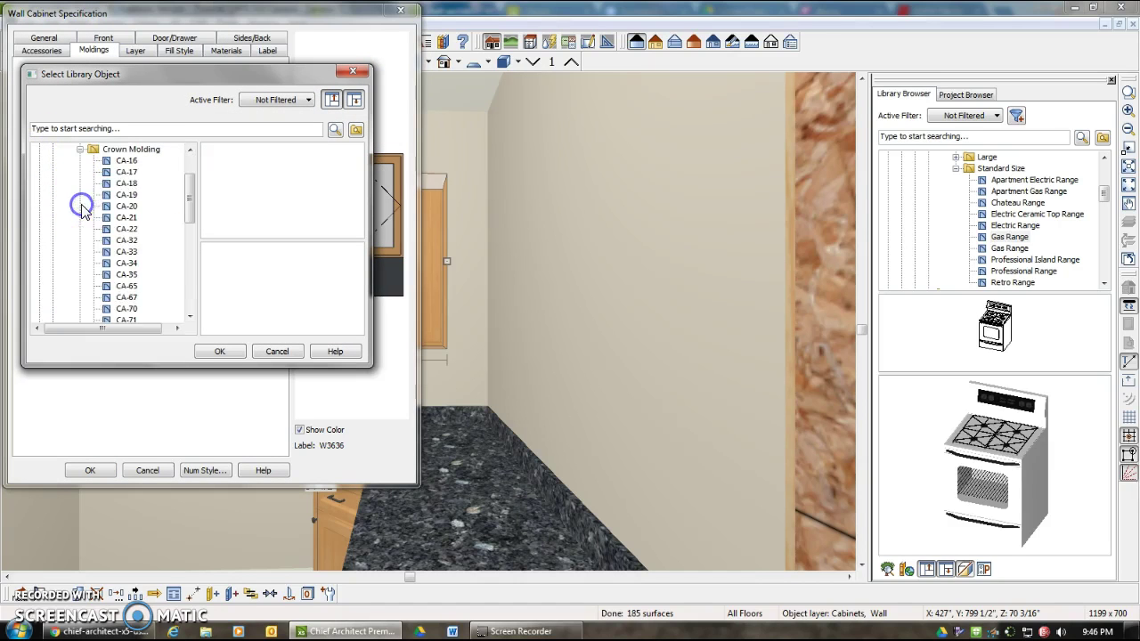
click(128, 160)
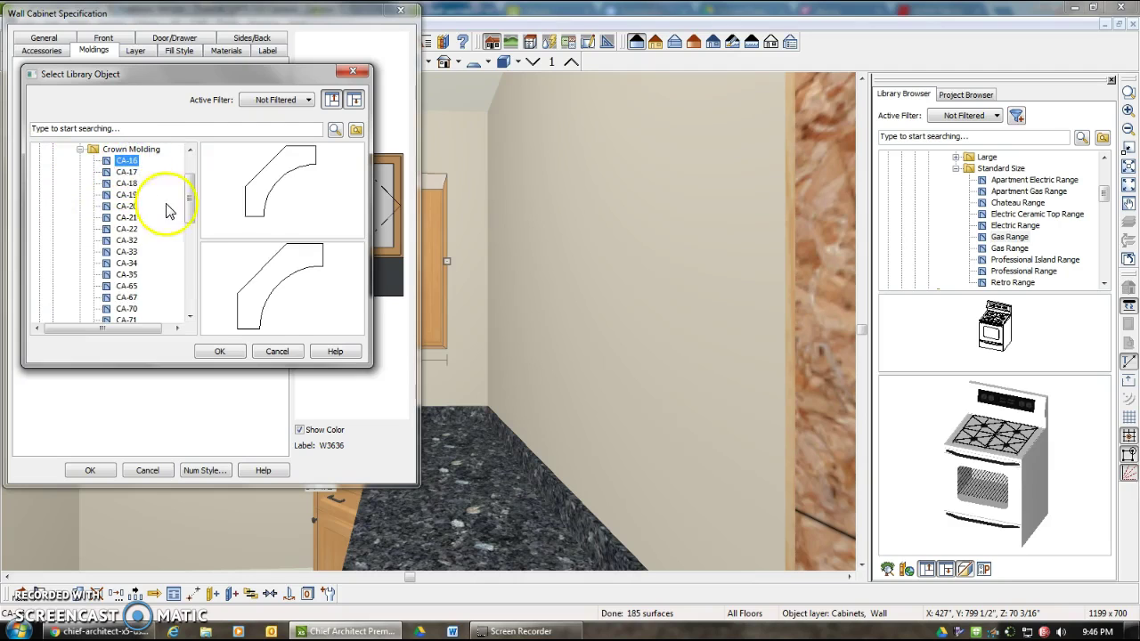
click(219, 351)
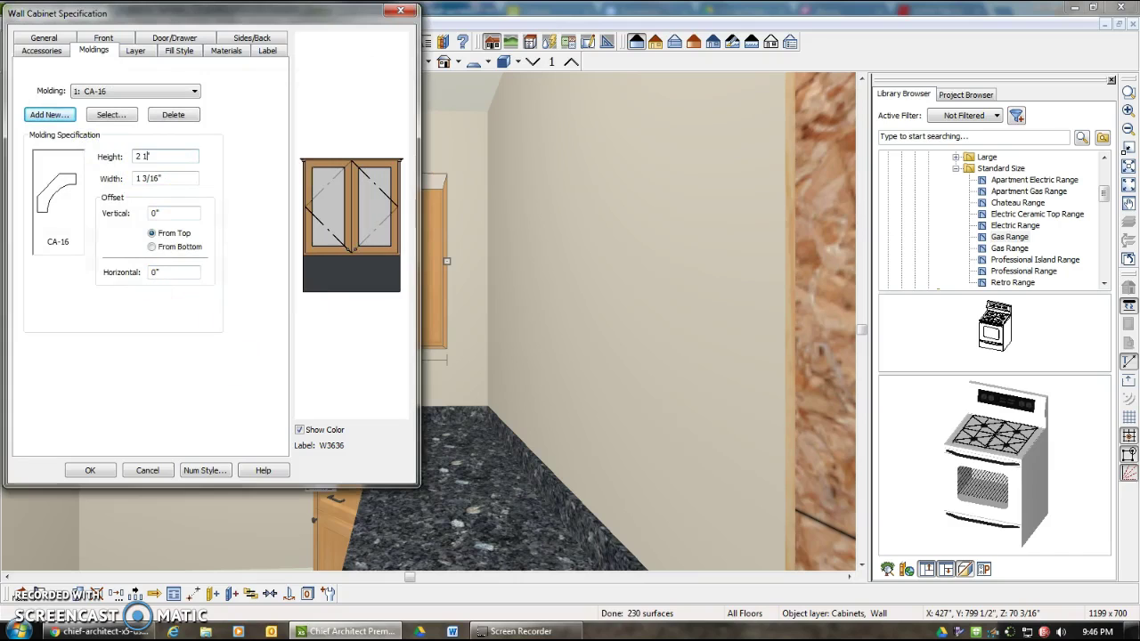
Step: Set the crown molding's height, width and vertical offset from top to 2 1/2" with a 0" horizontal offset, and apply the specification
drag(157, 156, 79, 169)
key(ctrl+c)
drag(172, 179, 72, 179)
key(ctrl+v)
drag(171, 273, 90, 274)
key(ctrl+v)
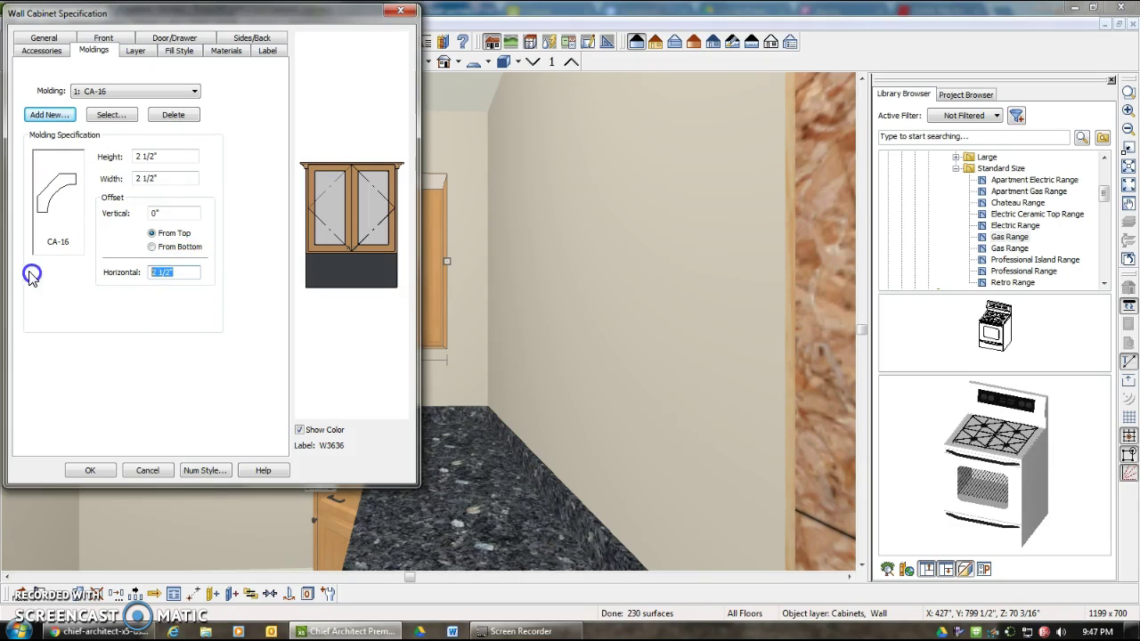
click(186, 214)
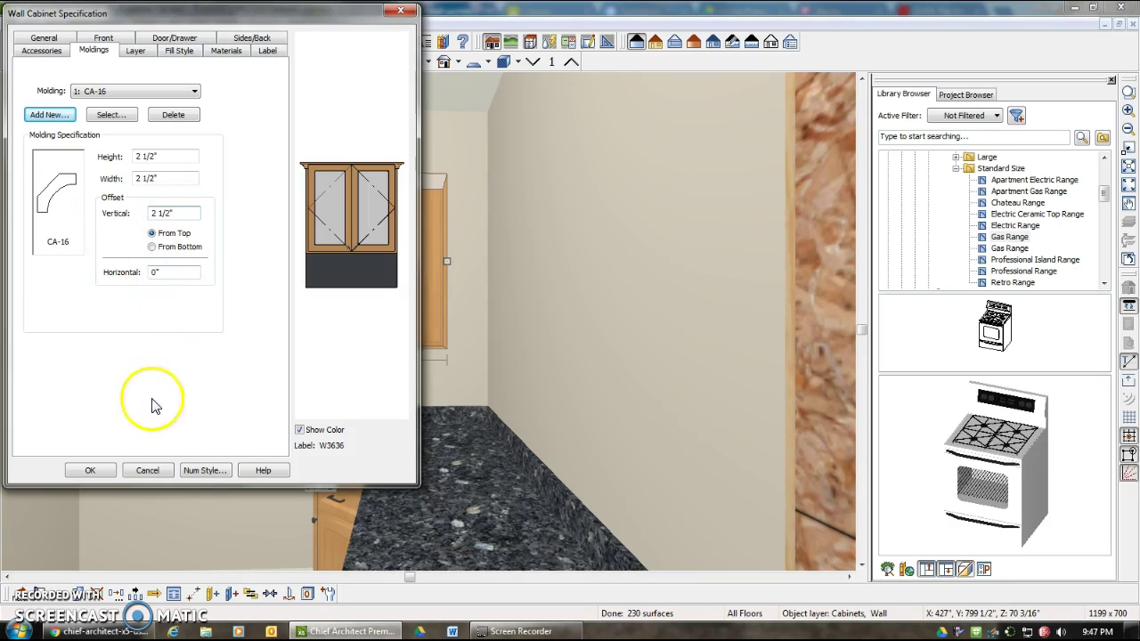
click(90, 472)
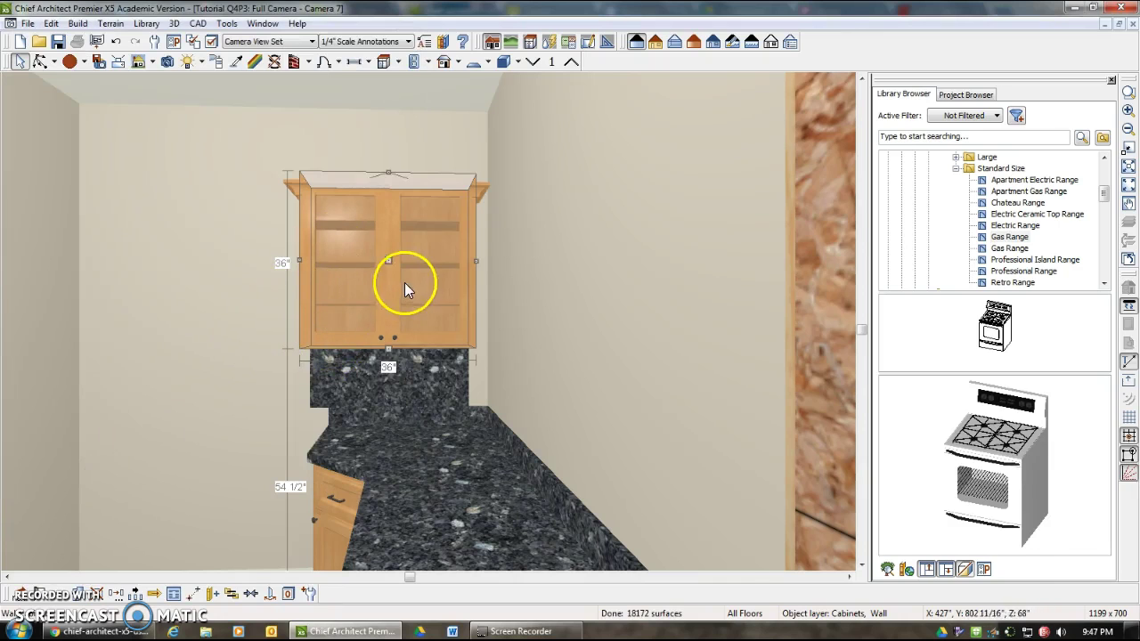
Step: Slide the glass-door wall cabinet along the kitchen's left wall into the corner with the top wall
drag(388, 260, 408, 260)
click(396, 421)
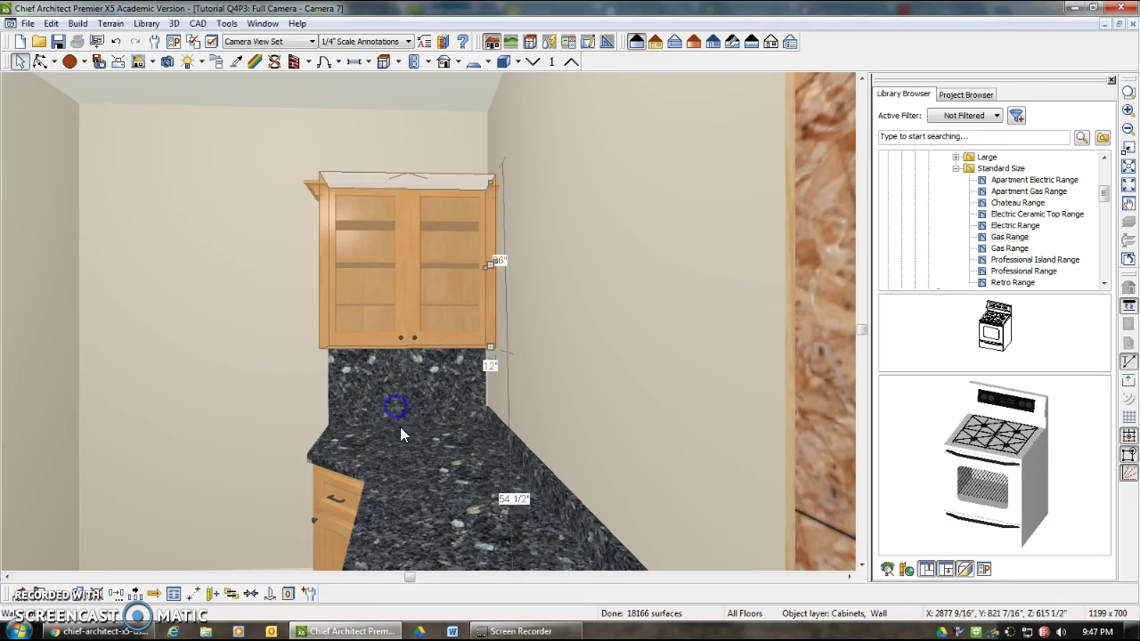
click(409, 473)
click(246, 345)
key(Escape)
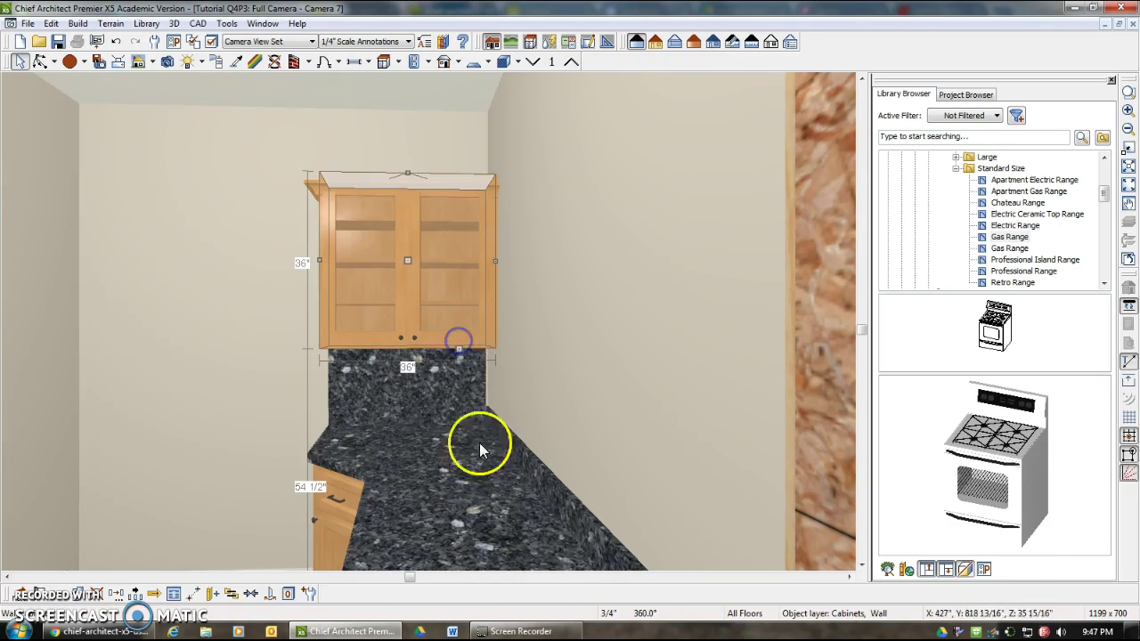
Step: Copy the W3636 glass-door wall cabinet in the floor plan and place the copy in the opposite kitchen corner, against the right wall
right_click(383, 272)
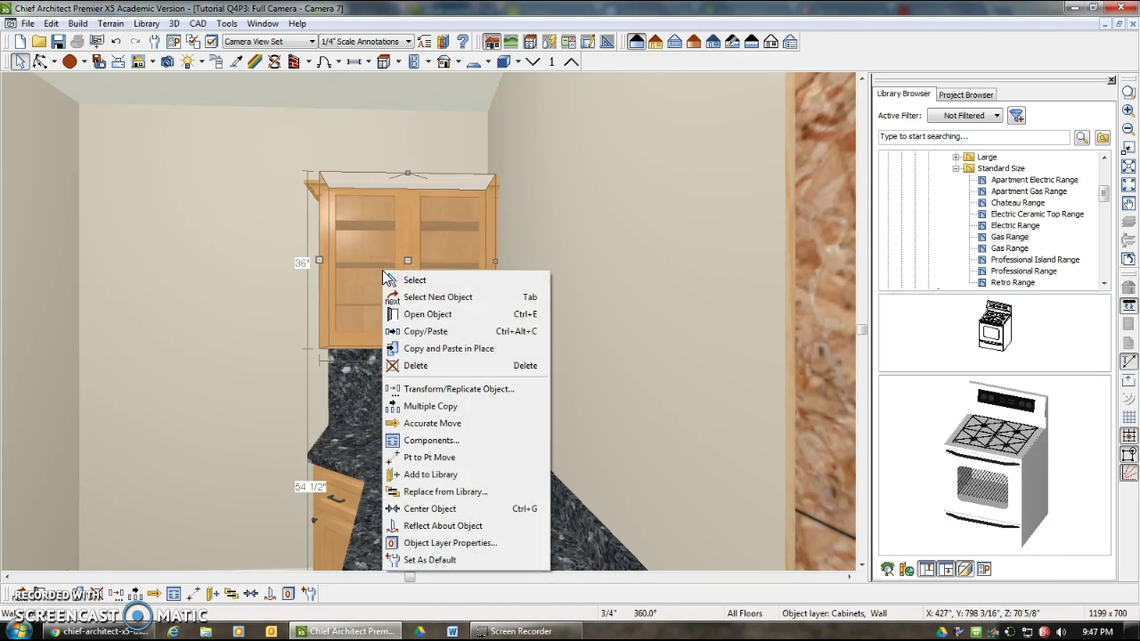
click(1133, 24)
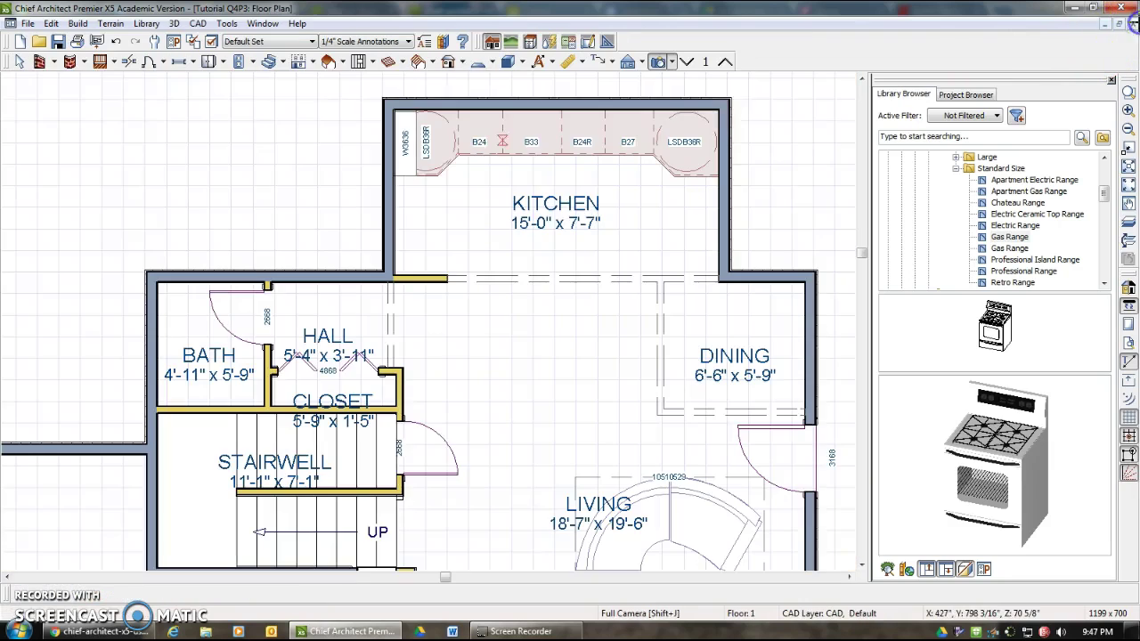
click(16, 62)
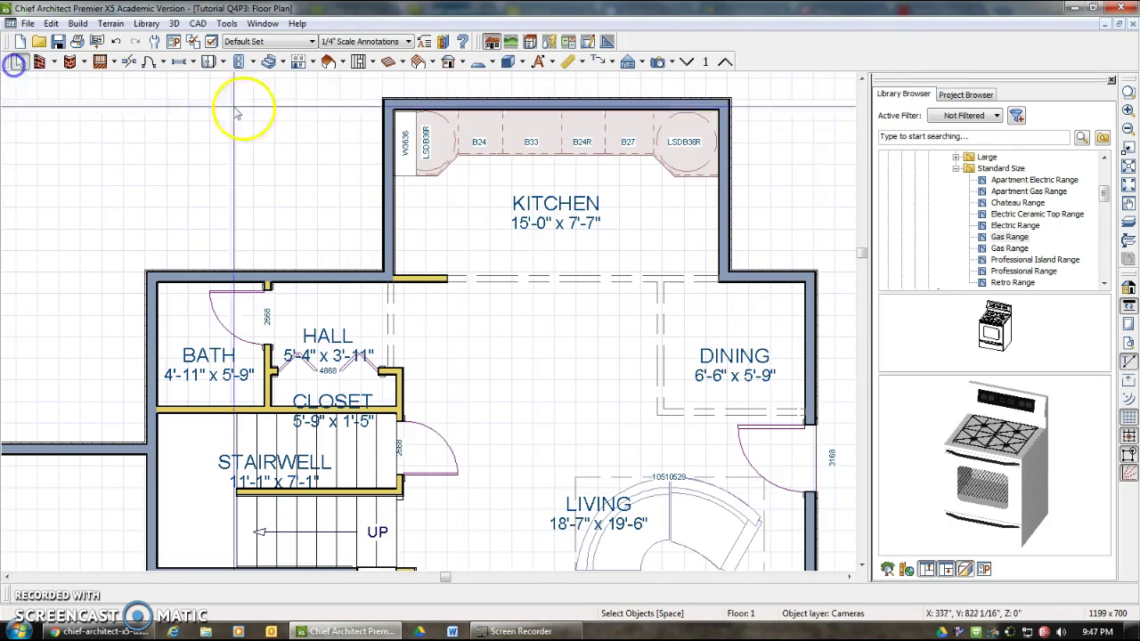
right_click(398, 144)
click(438, 208)
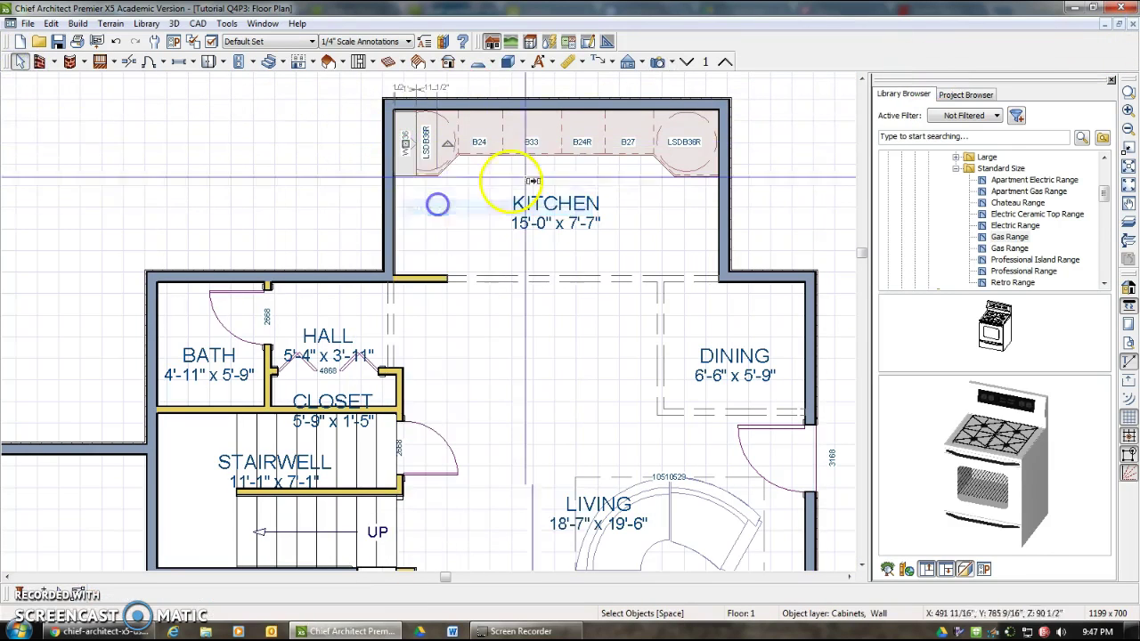
click(699, 149)
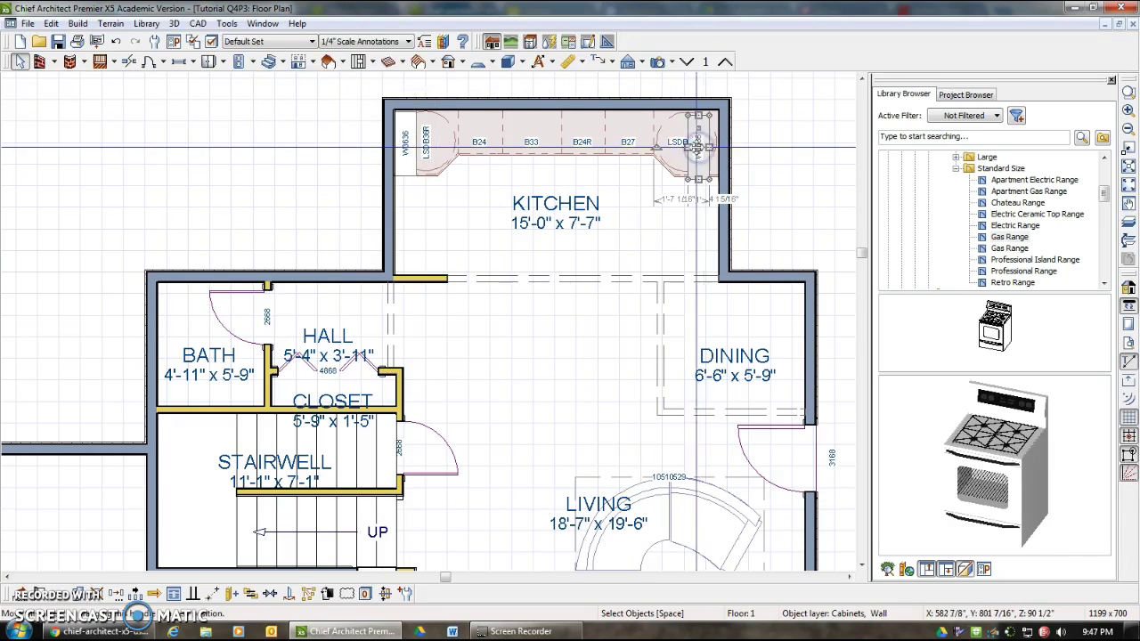
drag(680, 135, 711, 145)
click(484, 255)
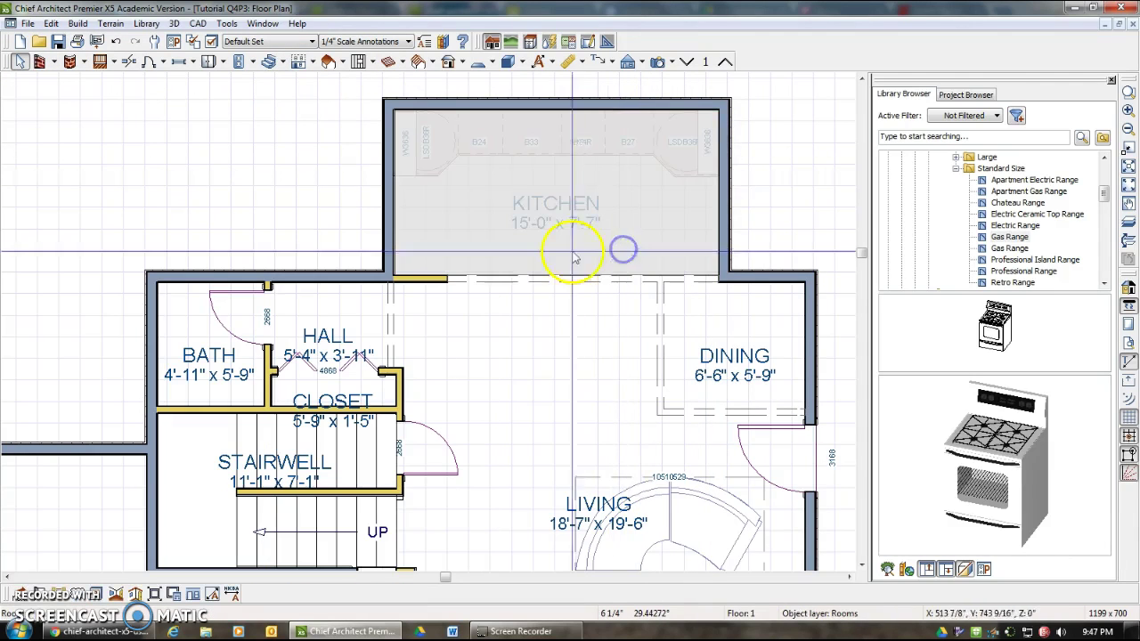
Step: Create a full camera view from the living room toward the kitchen and orbit it to show both glass-door wall cabinets
click(659, 61)
click(679, 82)
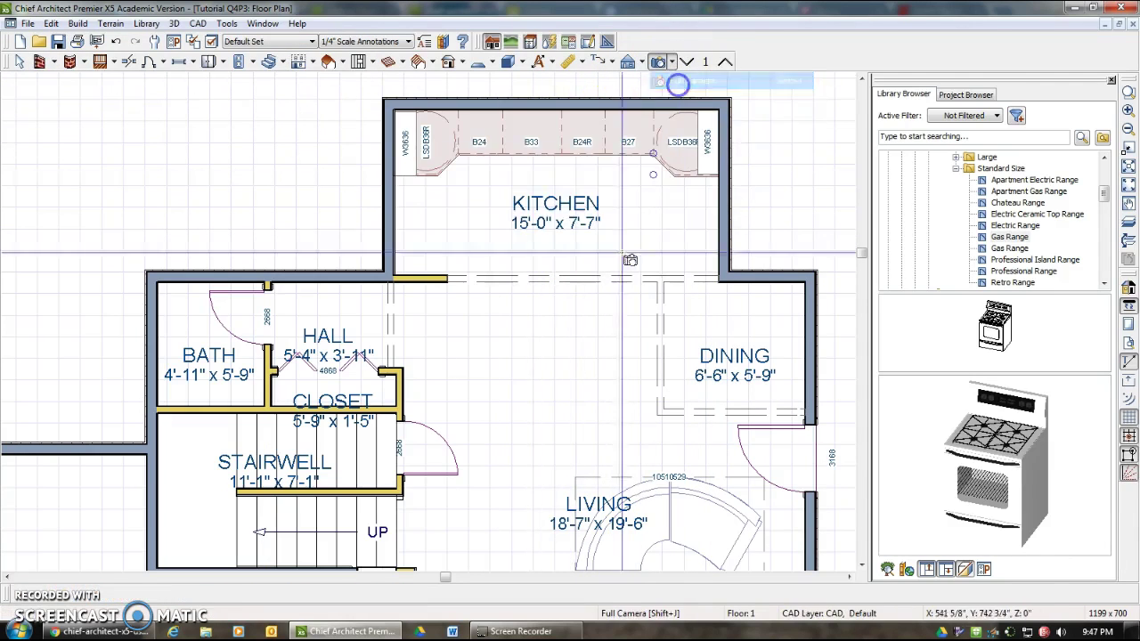
click(547, 333)
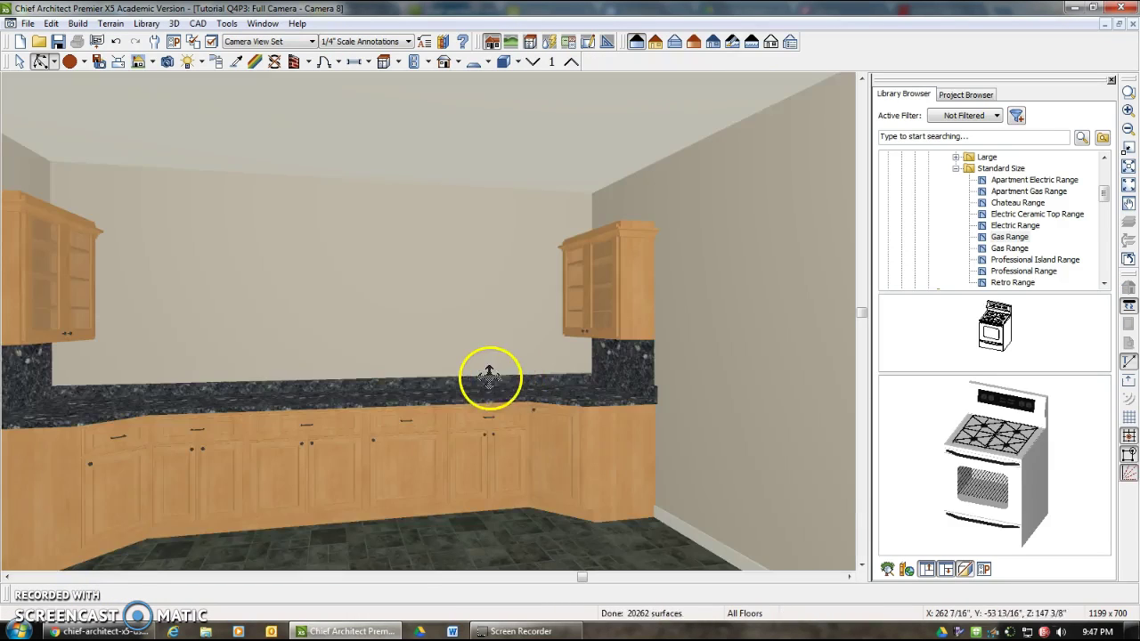
drag(489, 379, 459, 386)
drag(428, 303, 394, 326)
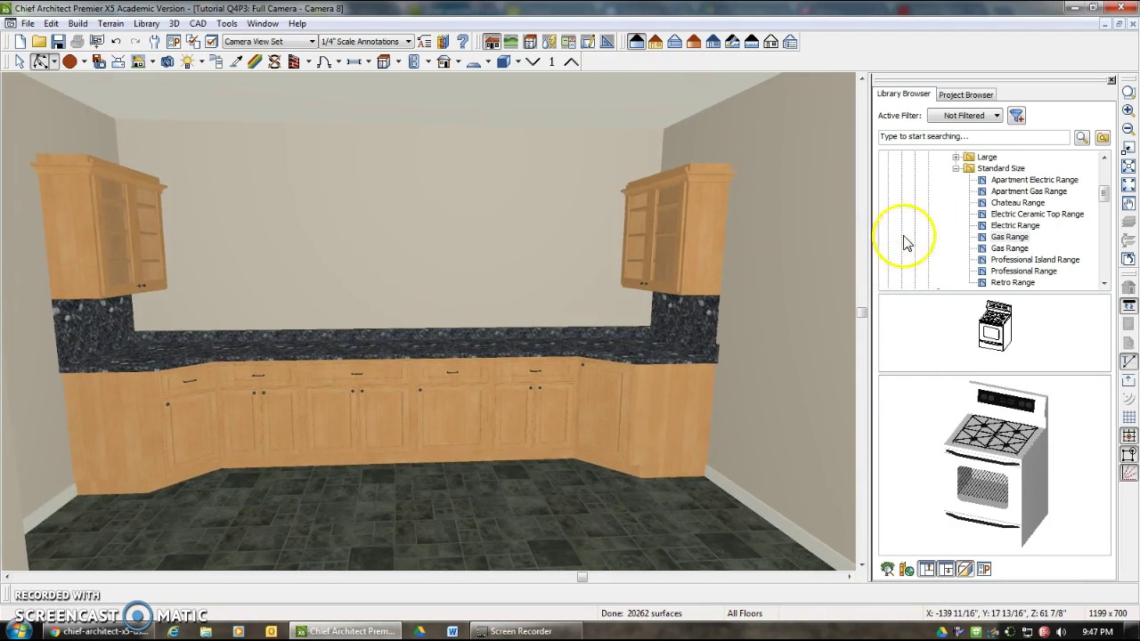
Step: Place the Gas Range from the library's Standard Size stand-alone ranges against the kitchen's right wall, beside the base cabinets
click(955, 169)
drag(1104, 204, 1106, 177)
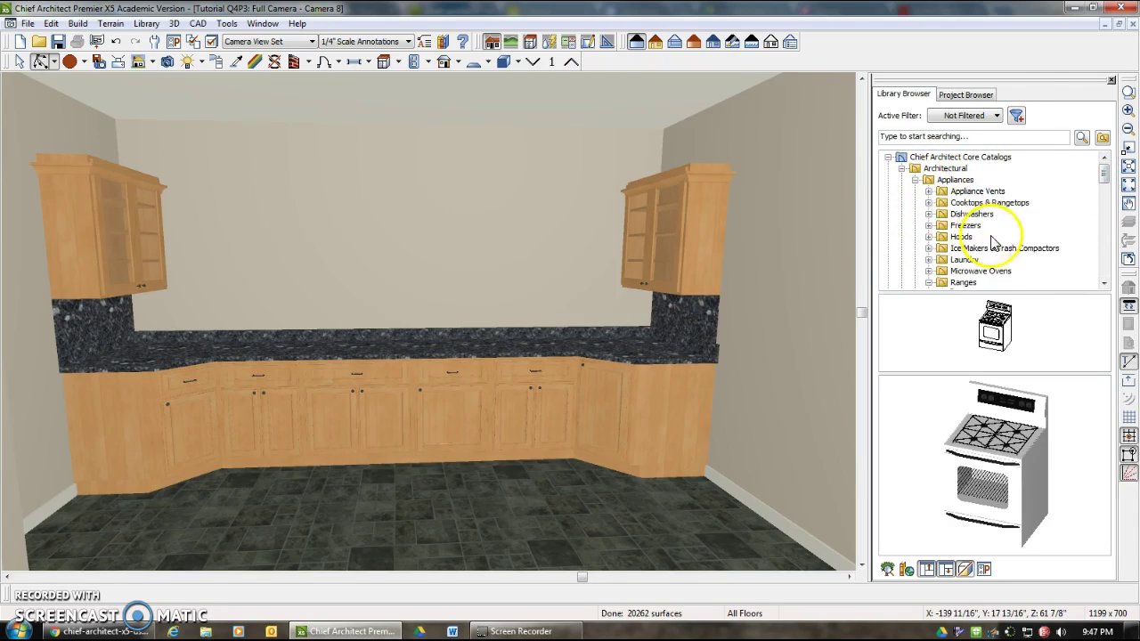
click(888, 158)
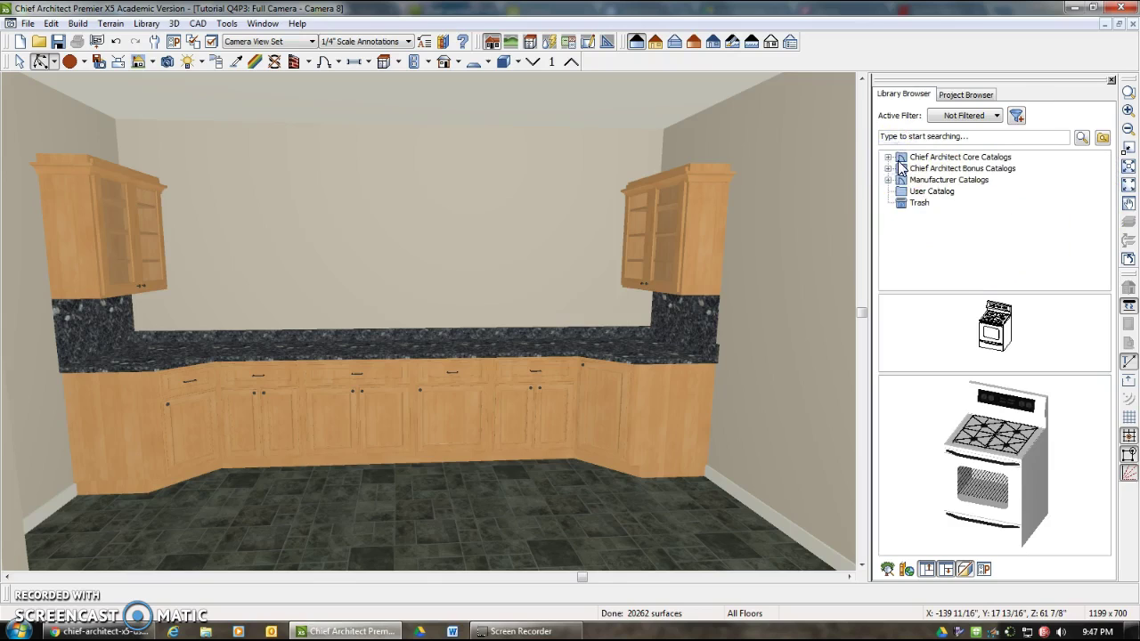
click(888, 158)
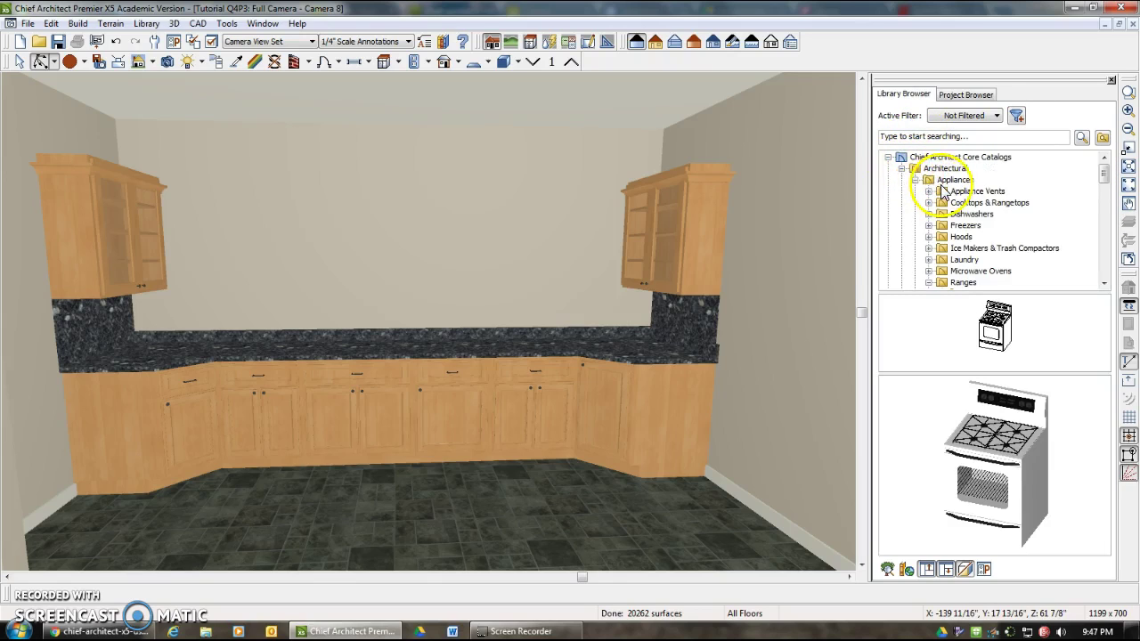
scroll(944, 192, down, 1)
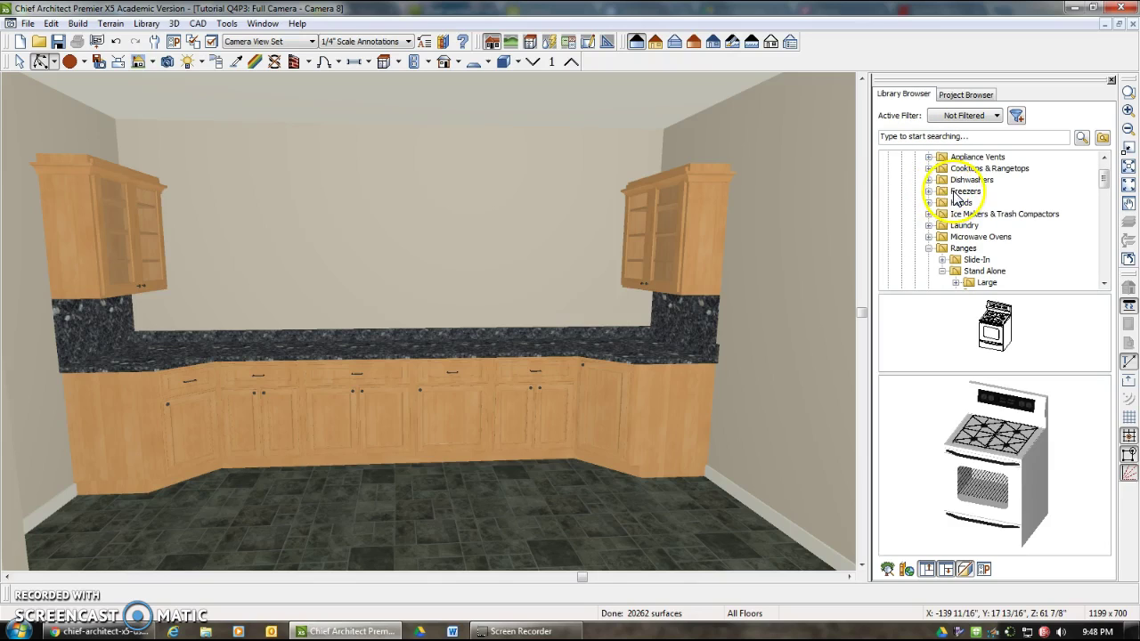
scroll(959, 205, down, 1)
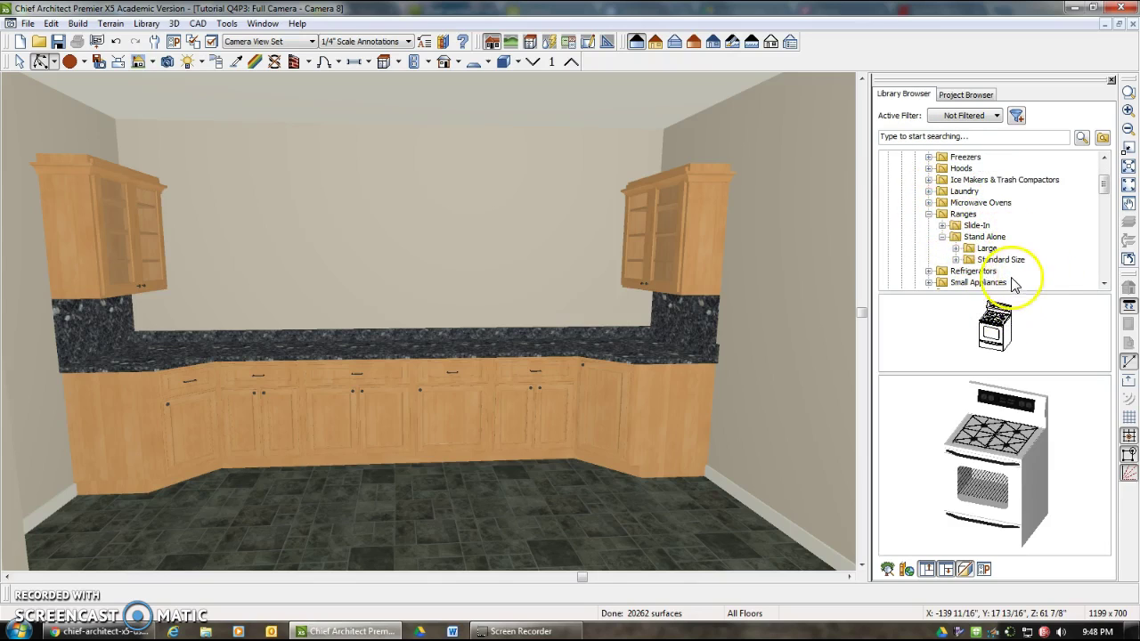
click(959, 259)
click(1004, 237)
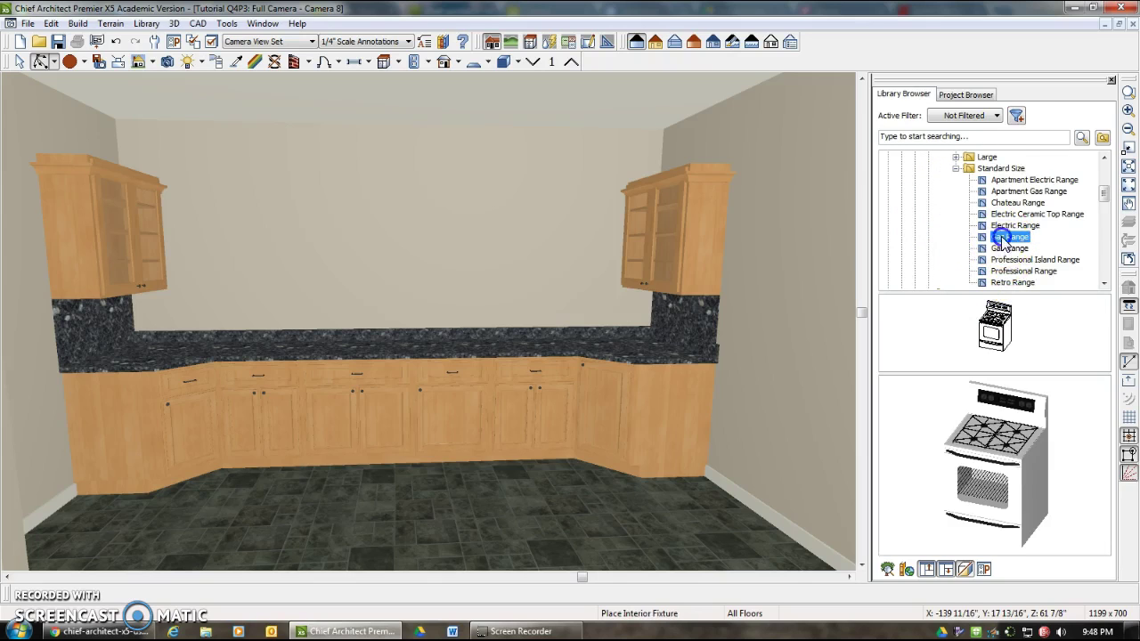
click(791, 505)
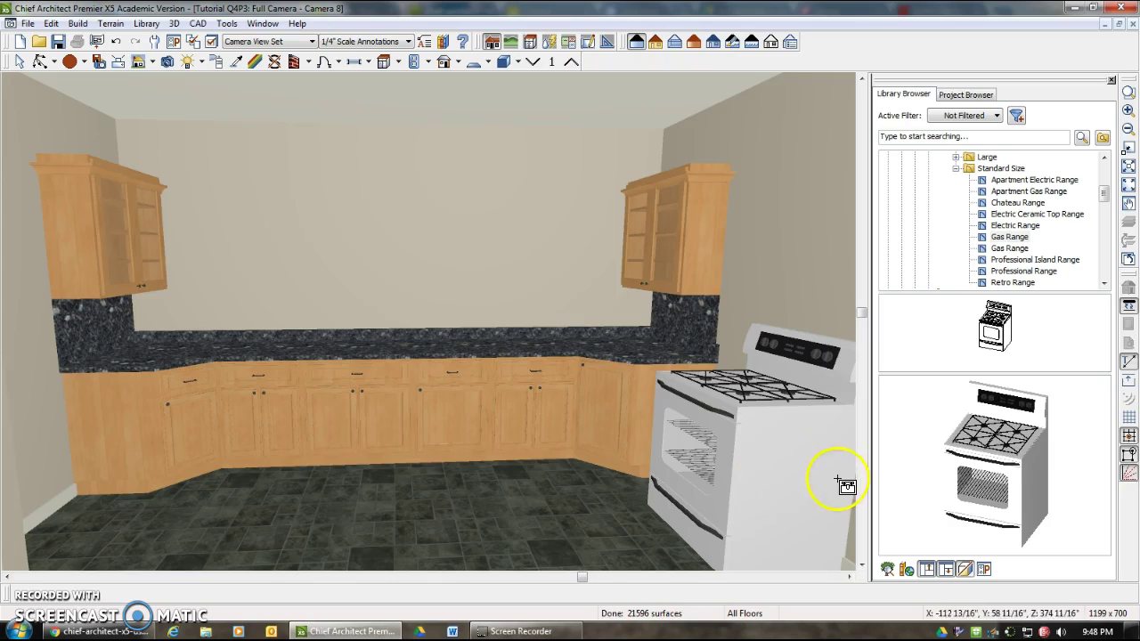
Step: Place the first Bottom Mount Refrigerator from the Standard Size refrigerators along the kitchen's left wall, allowing the conflict with the existing object
double_click(972, 169)
click(963, 216)
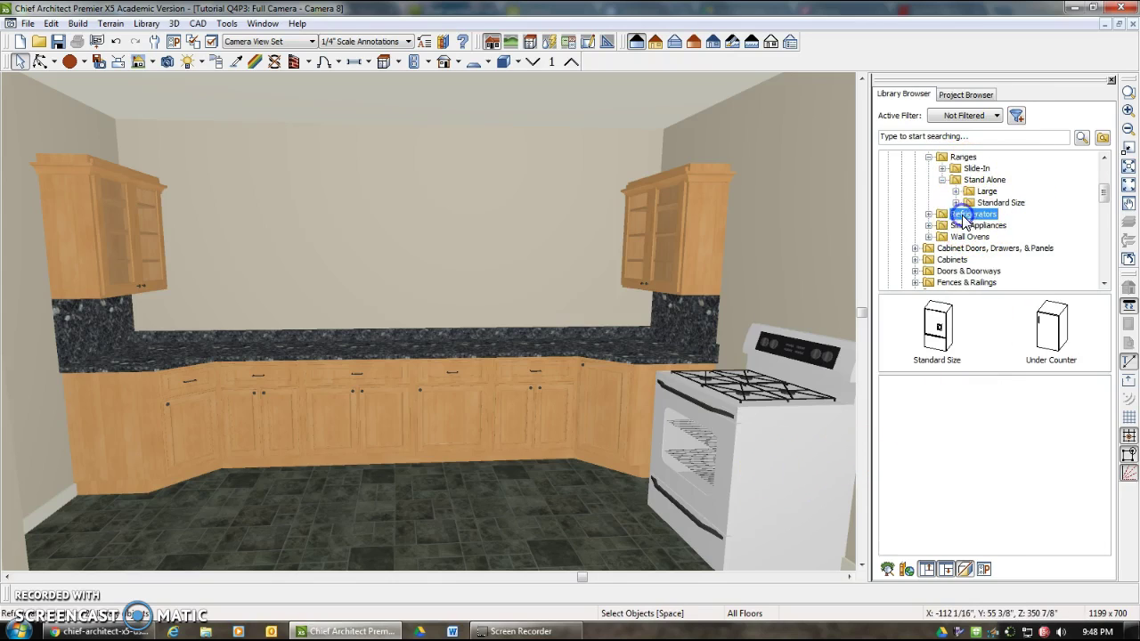
click(928, 216)
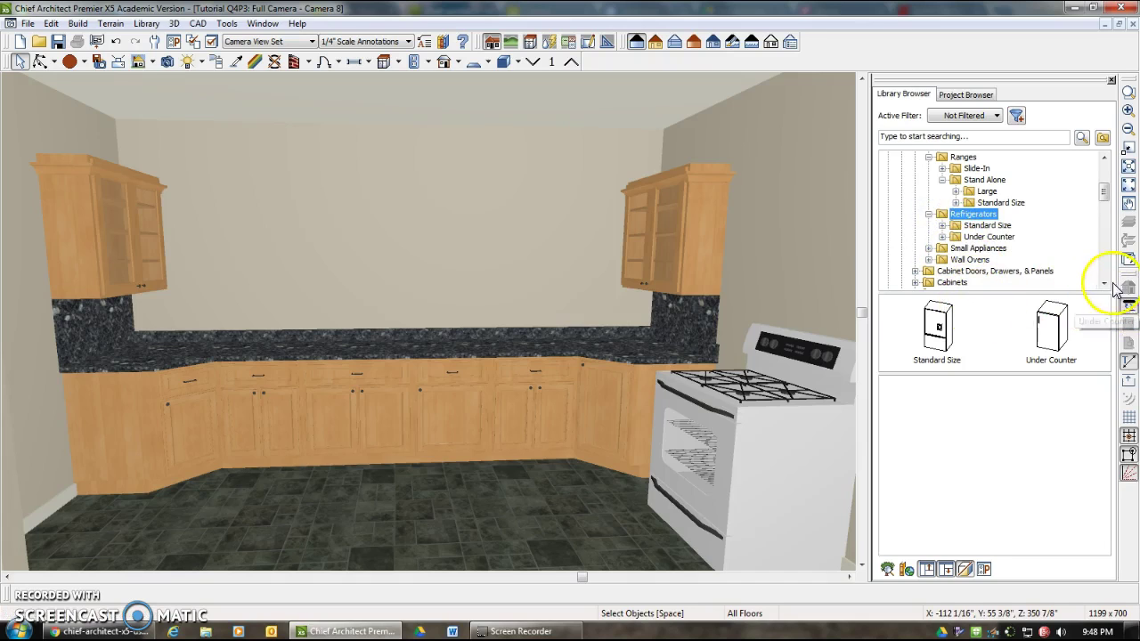
click(1103, 282)
click(943, 225)
click(943, 214)
click(942, 203)
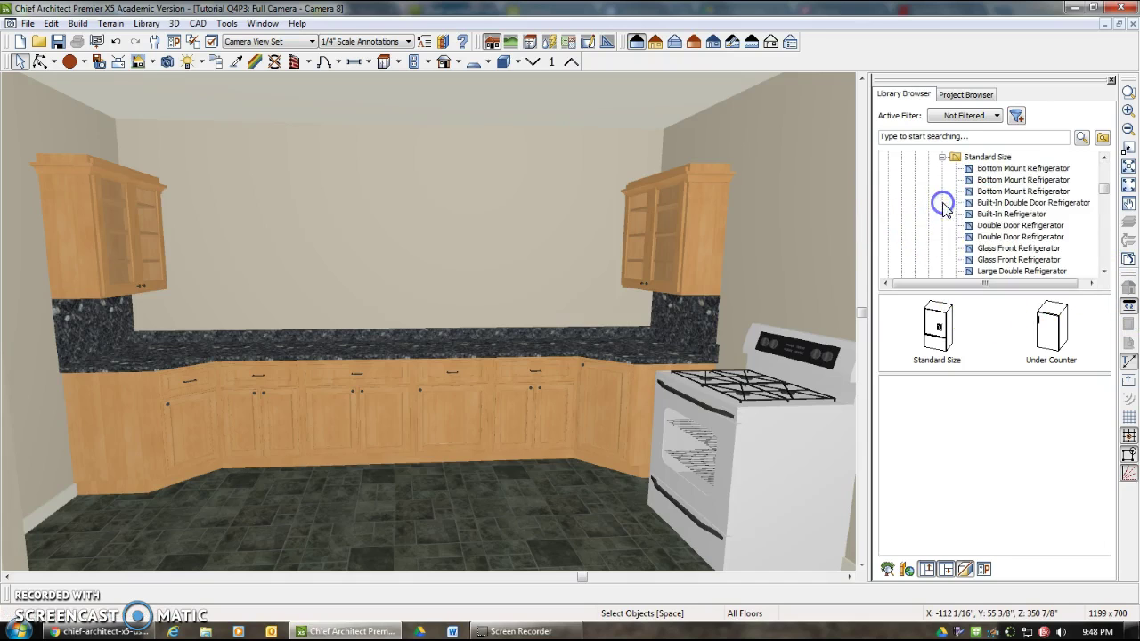
click(1024, 169)
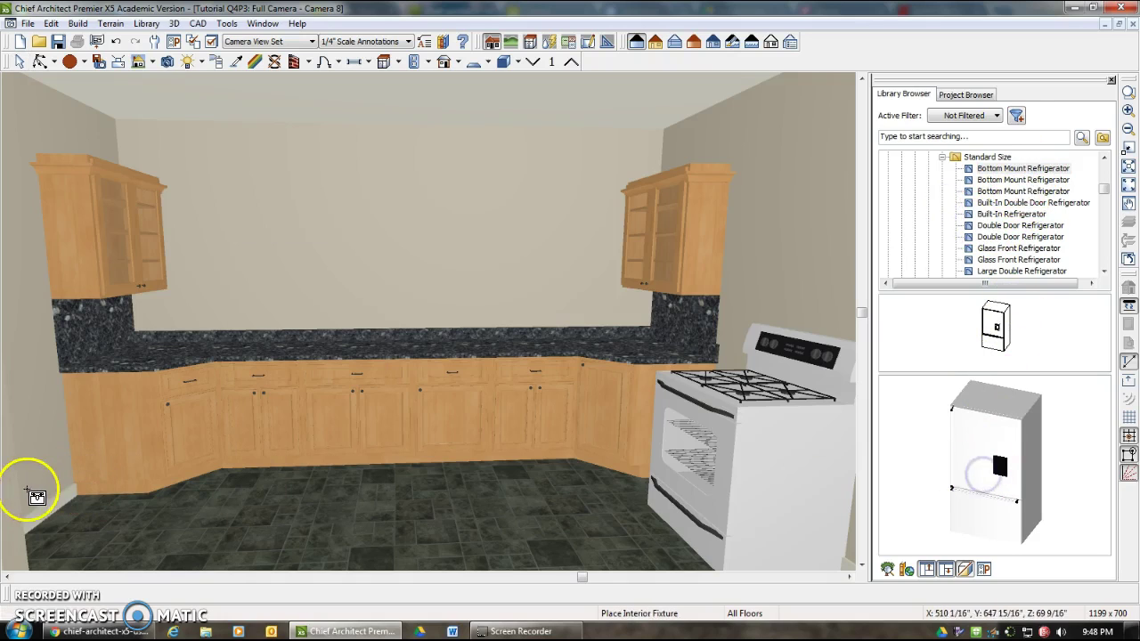
click(52, 507)
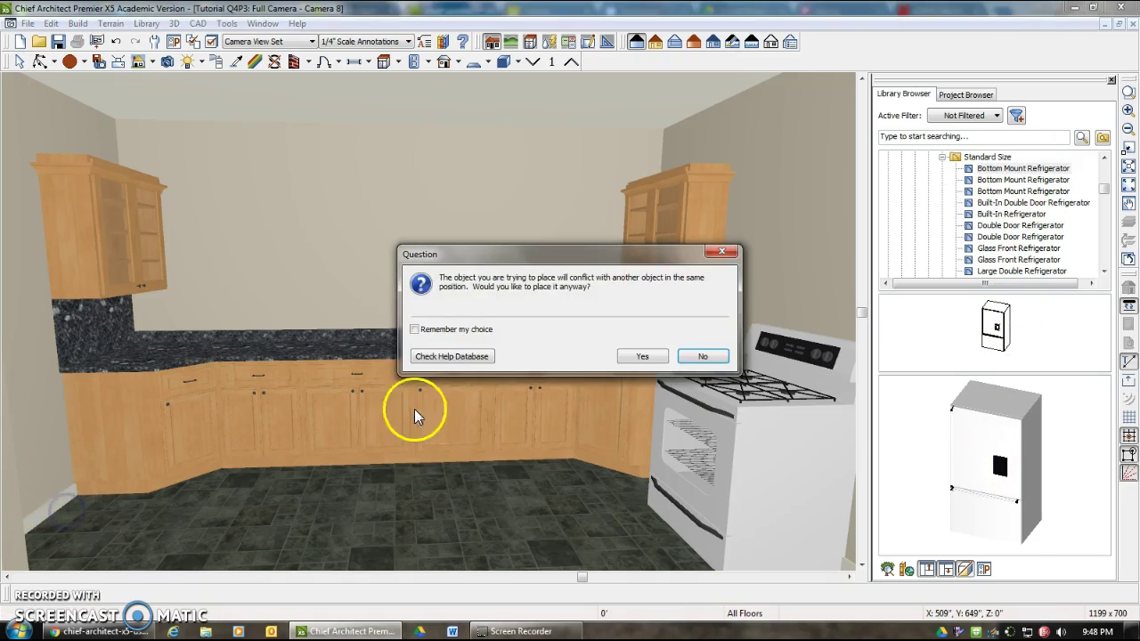
click(642, 356)
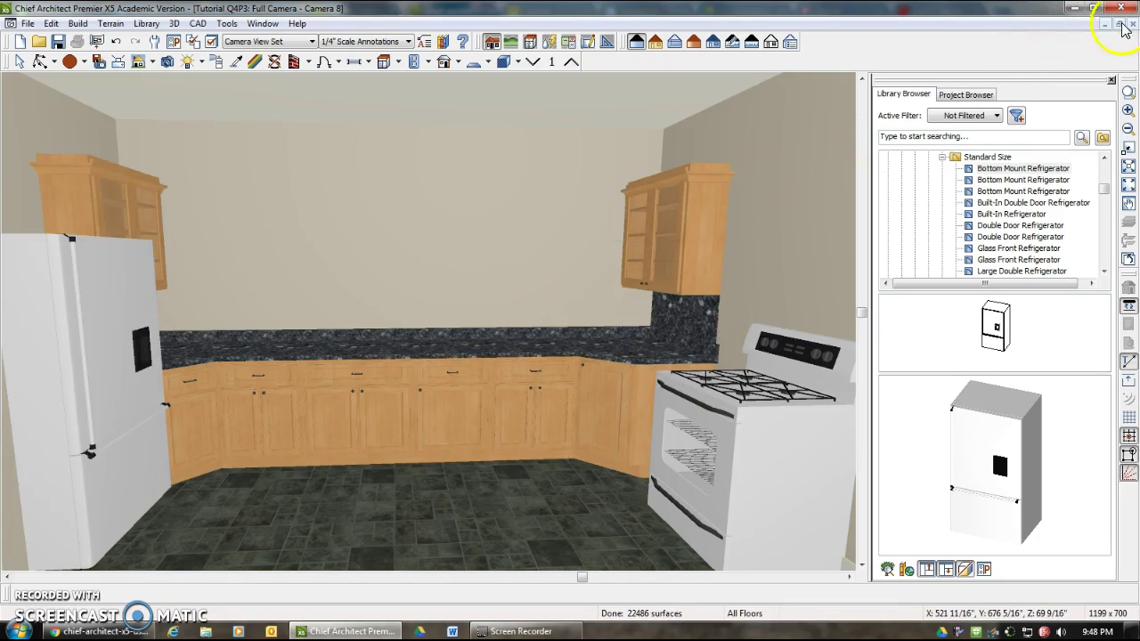
Step: Move the refrigerator along the left wall, away from the corner cabinets and toward the kitchen entrance
click(41, 60)
drag(286, 328, 525, 338)
click(18, 60)
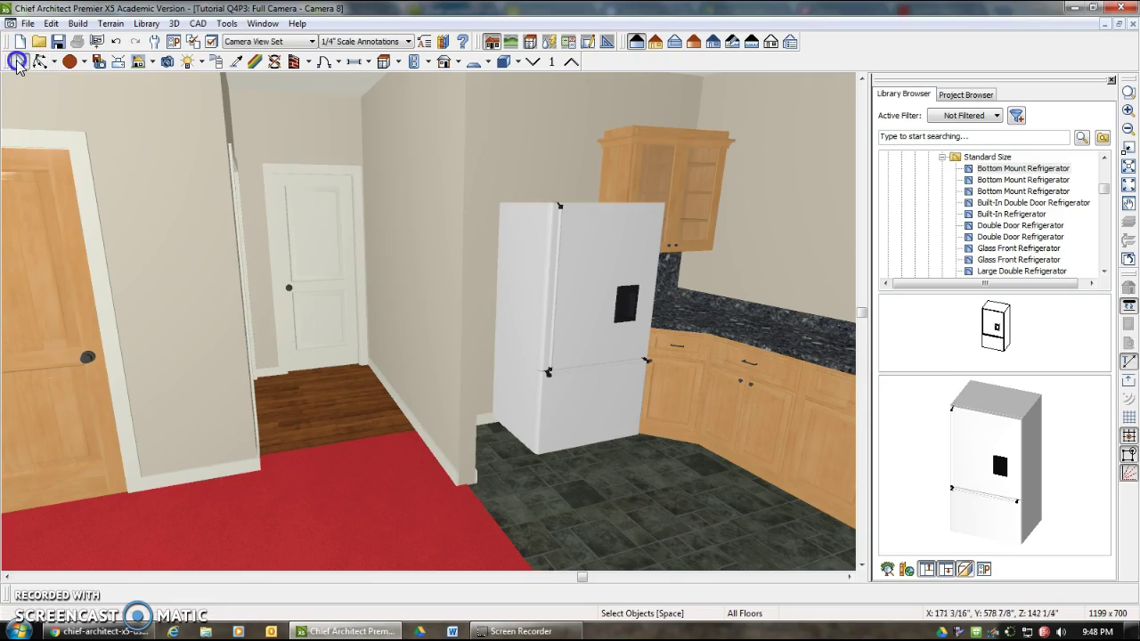
click(596, 338)
drag(590, 336, 556, 336)
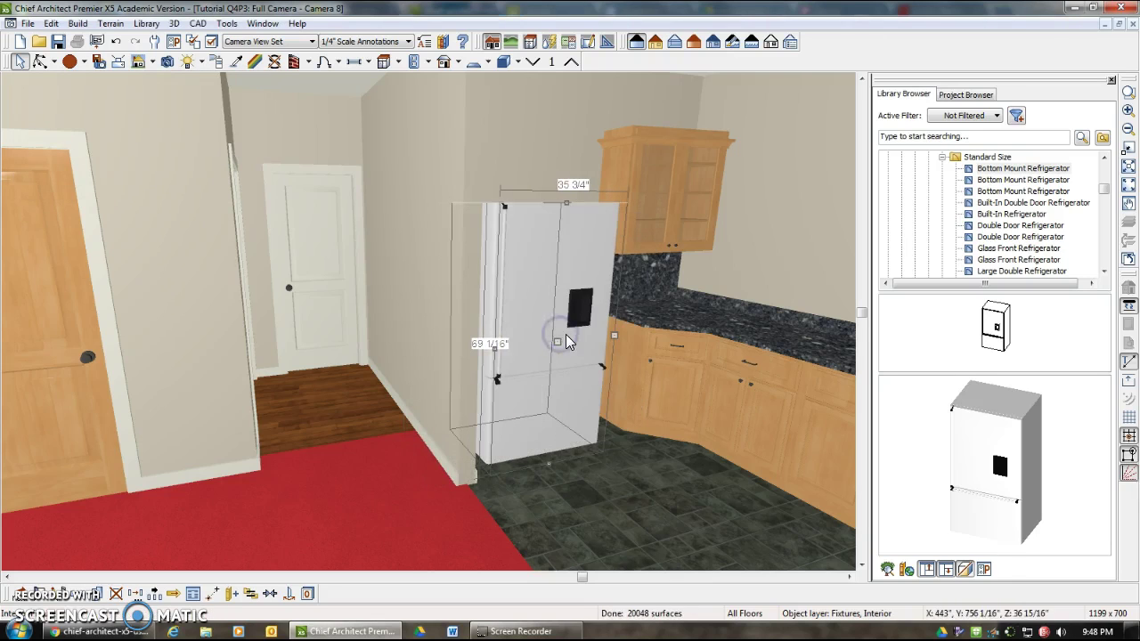
click(590, 399)
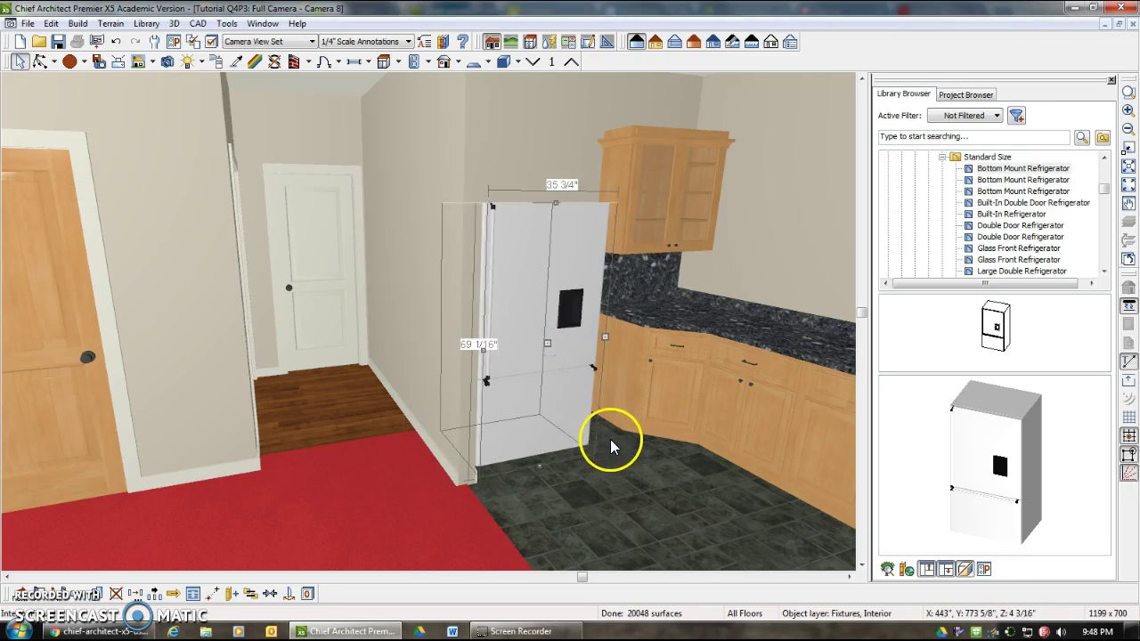
Step: Return to the floor plan and check the gas range's placement on the kitchen's right wall
click(1132, 26)
click(22, 64)
click(699, 225)
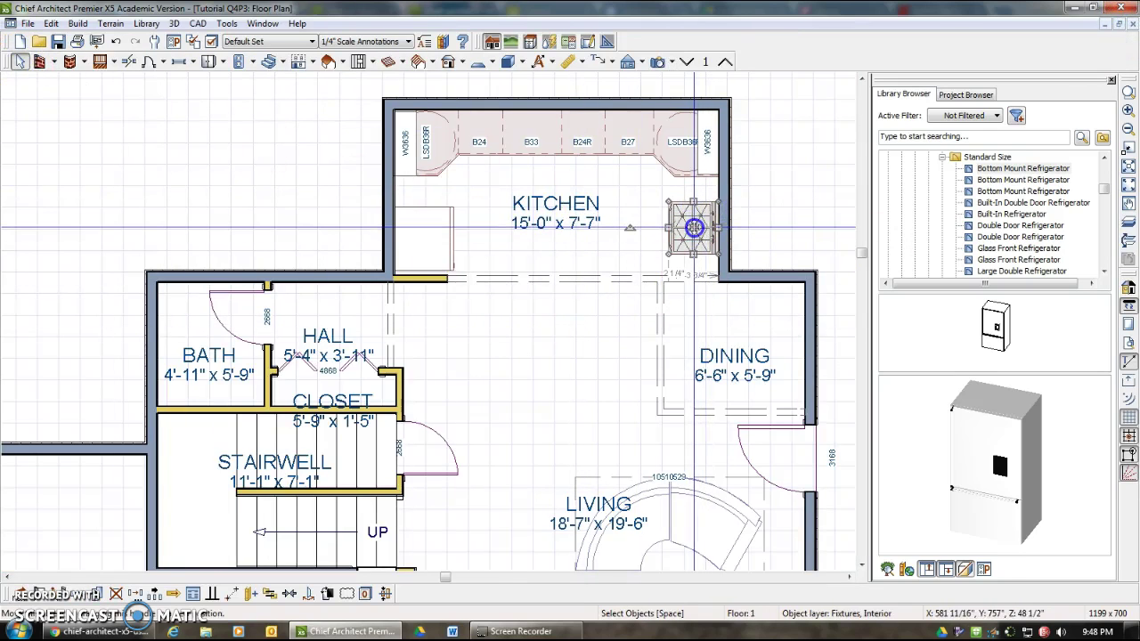
drag(694, 227, 590, 152)
click(611, 189)
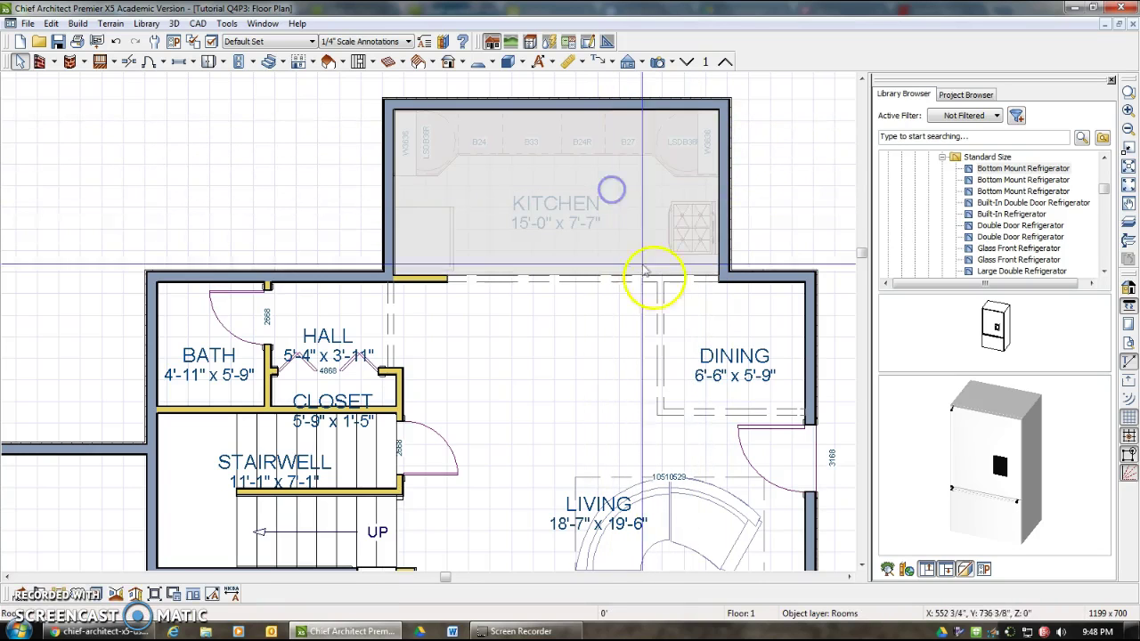
Step: Browse the Chief Architect Core Catalogs to the Flush Mount kitchen sinks
click(942, 157)
drag(1104, 203, 1104, 172)
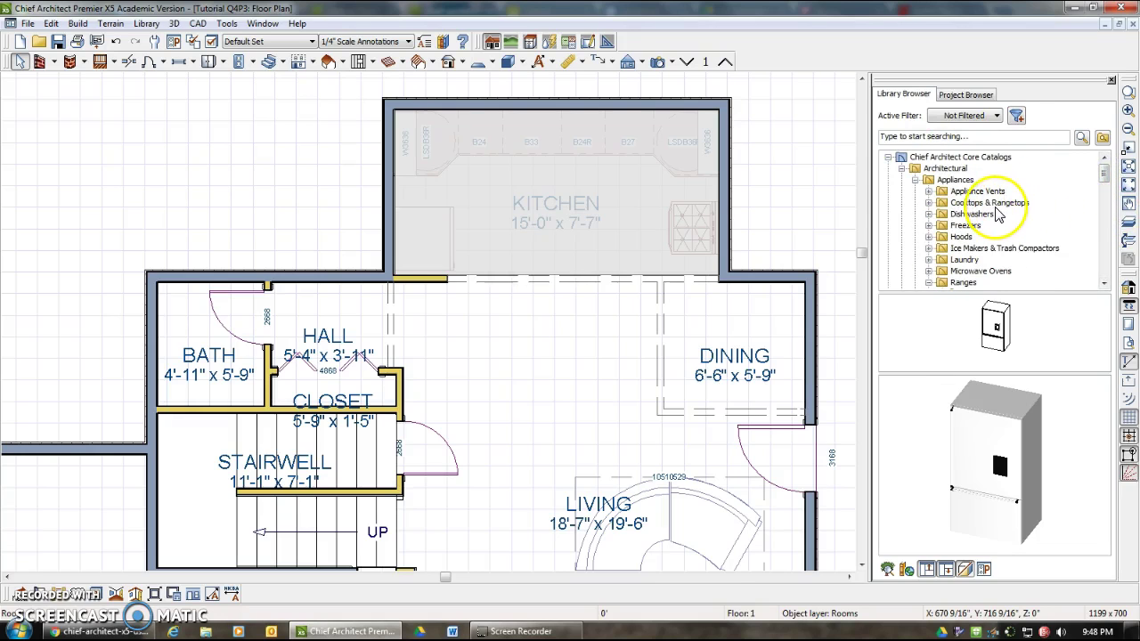
click(902, 169)
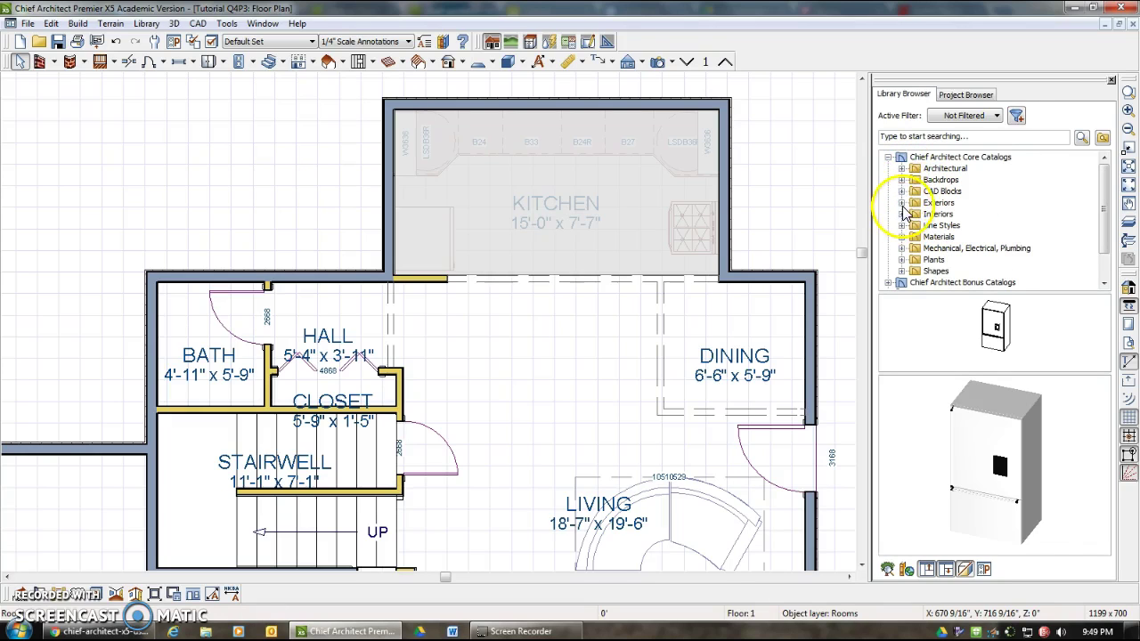
click(901, 168)
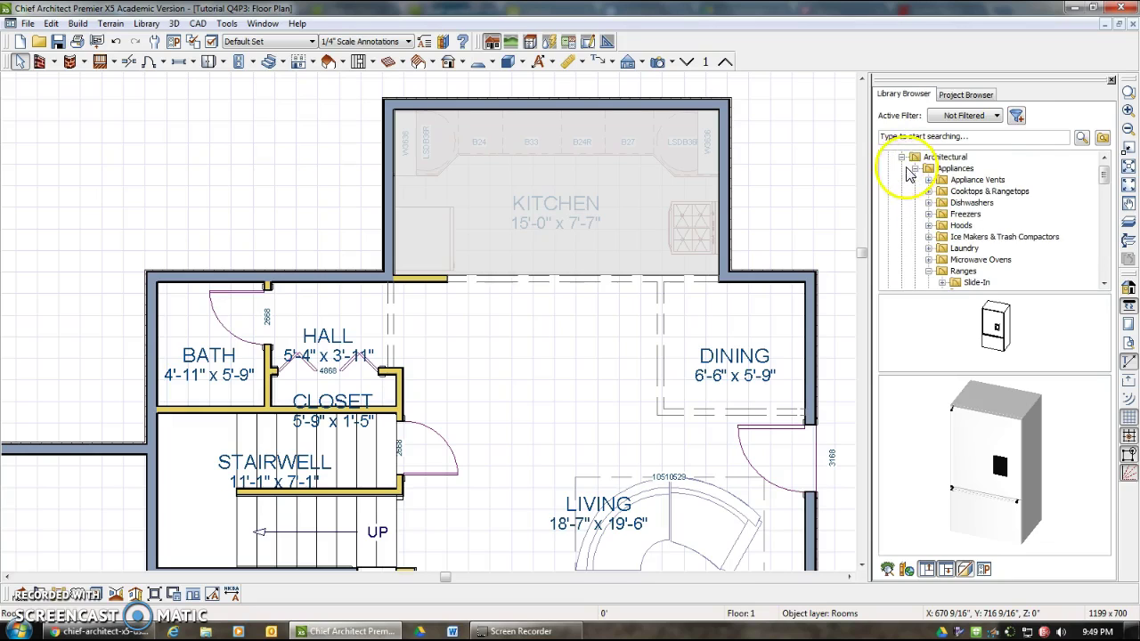
click(902, 157)
scroll(913, 199, up, 1)
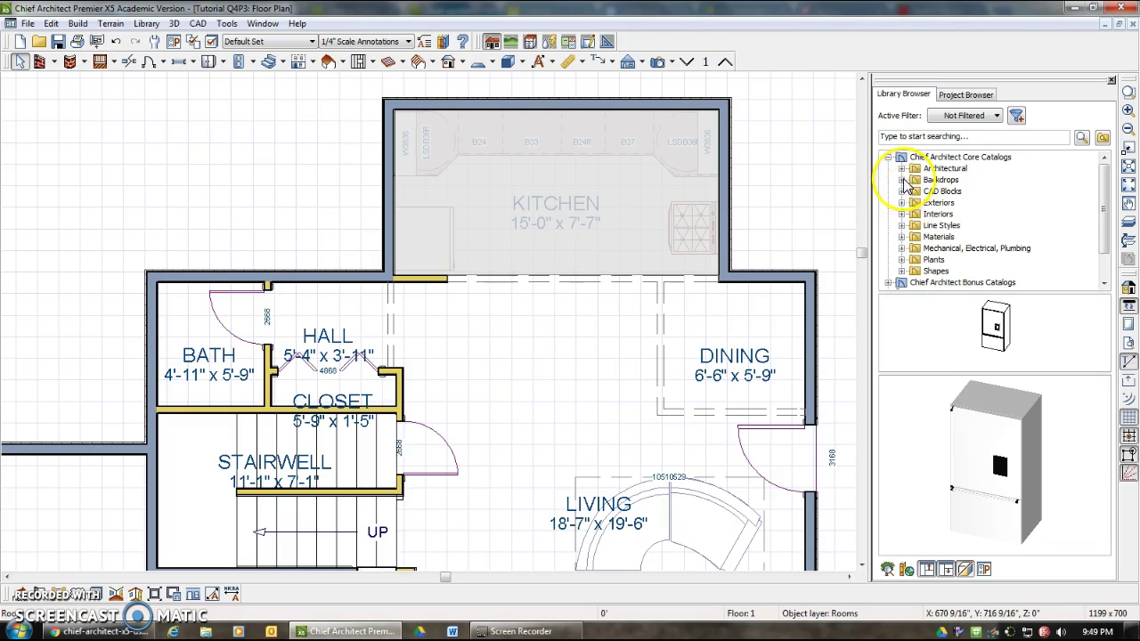
click(902, 169)
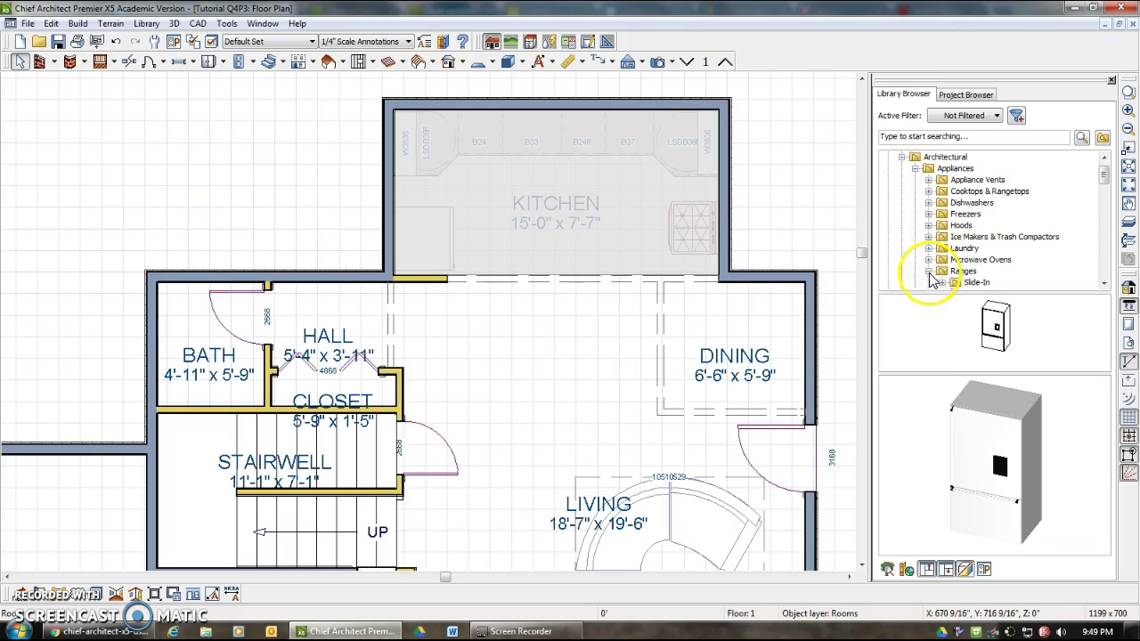
mouse_move(1108, 181)
mouse_down()
mouse_move(1084, 184)
mouse_move(1103, 165)
mouse_up()
click(915, 169)
click(915, 237)
drag(1103, 181, 1104, 217)
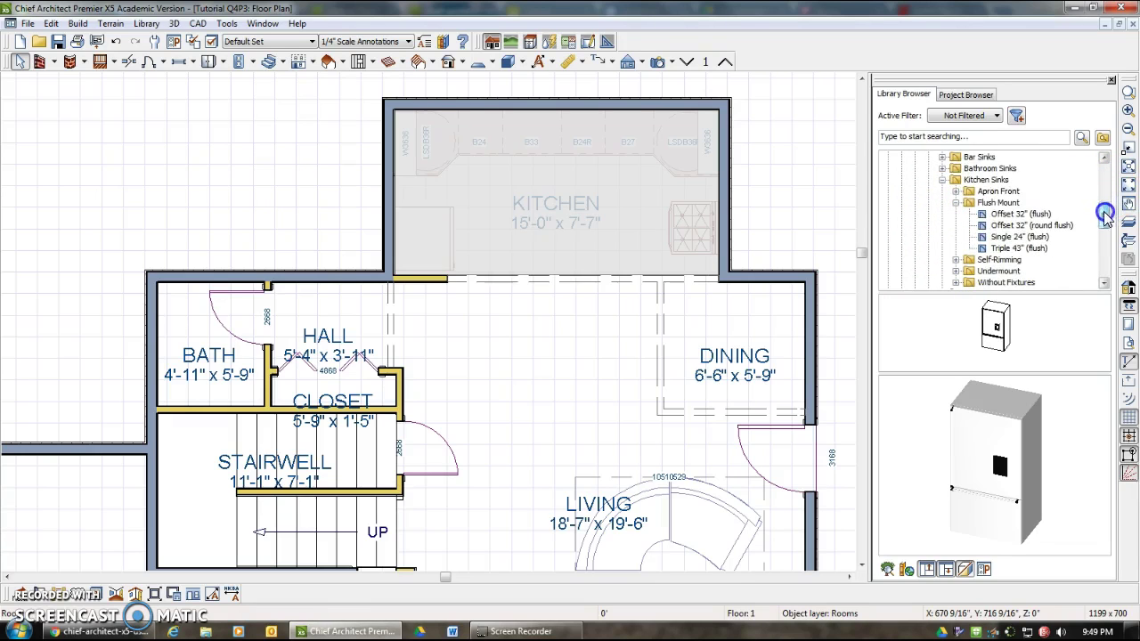
Step: Place the Offset 32" (round flush) kitchen sink in the B33 base cabinet on the kitchen's top wall
click(1015, 216)
click(1015, 226)
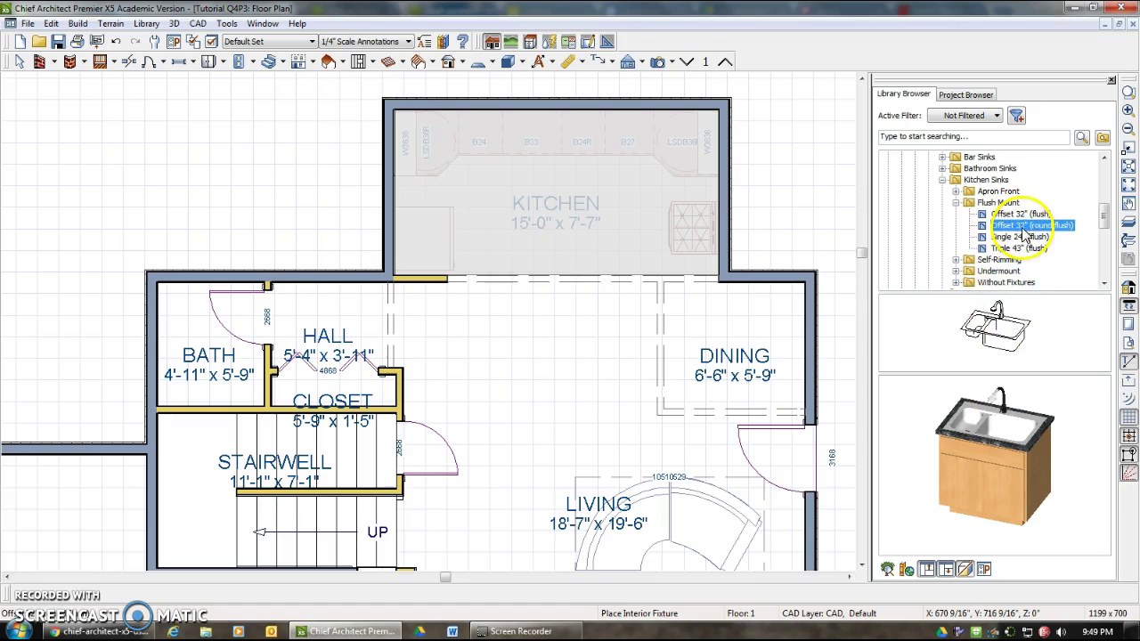
drag(975, 428, 530, 136)
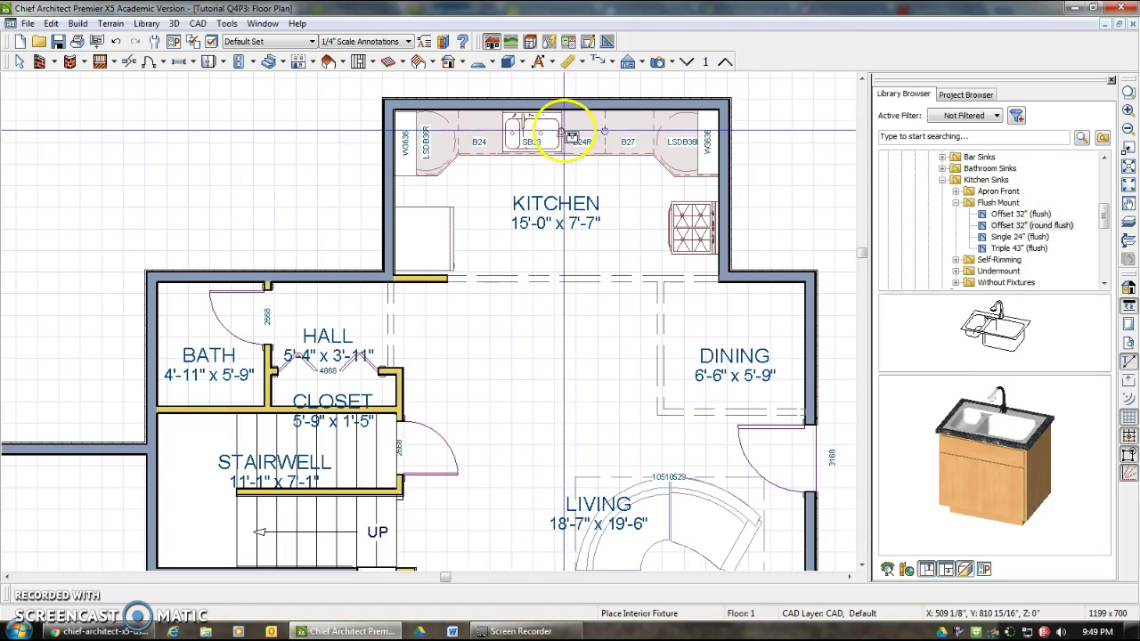
Step: Show the newly placed sink in a full camera view facing the kitchen's back counter
click(658, 62)
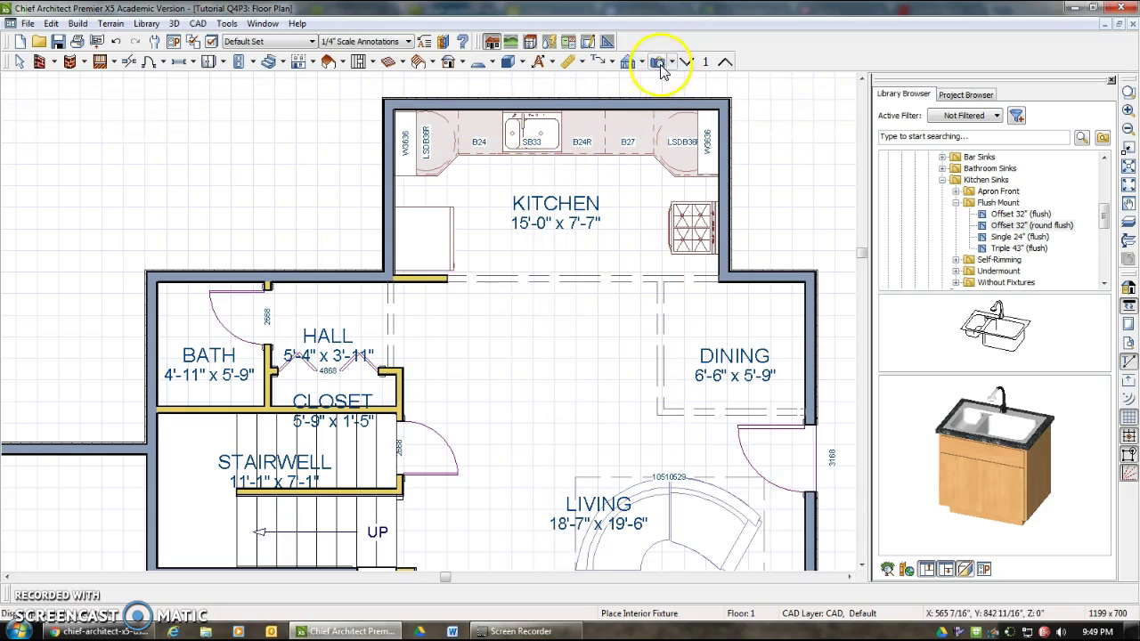
drag(532, 326, 500, 345)
scroll(499, 344, up, 1)
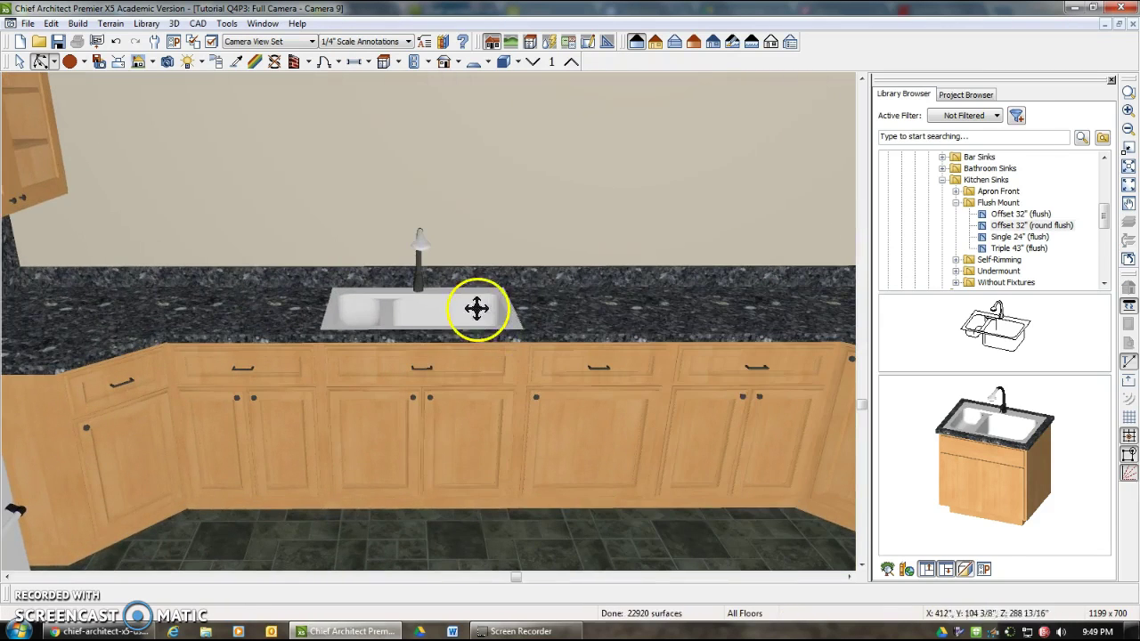
Step: Try placing a second Offset 32" (round flush) sink in the countertop beside the existing one, and undo it
click(996, 426)
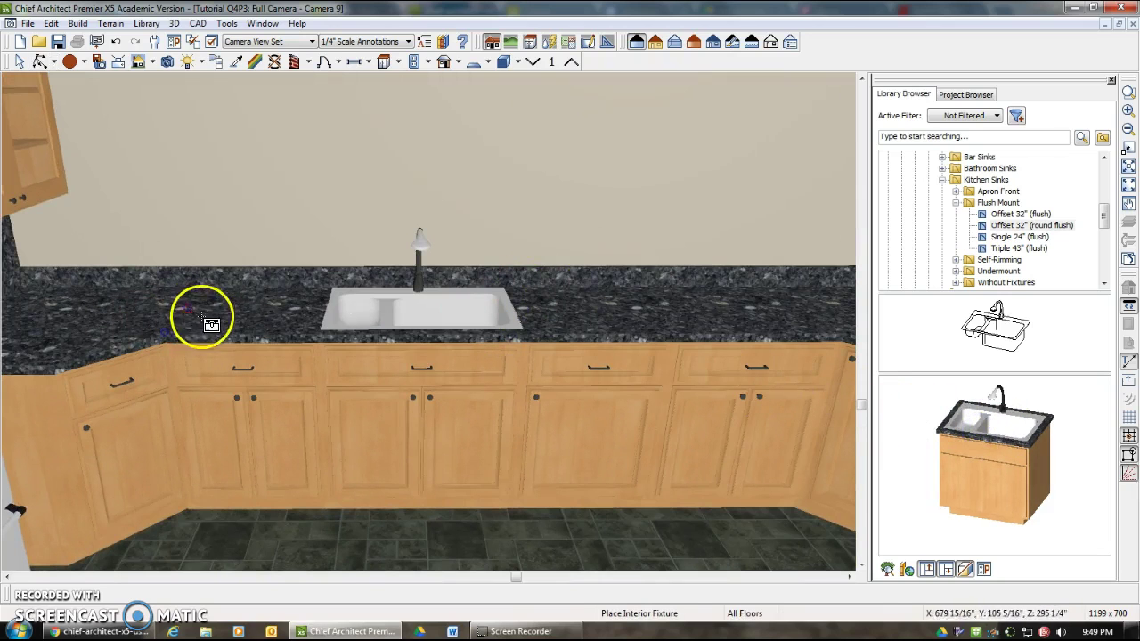
click(246, 321)
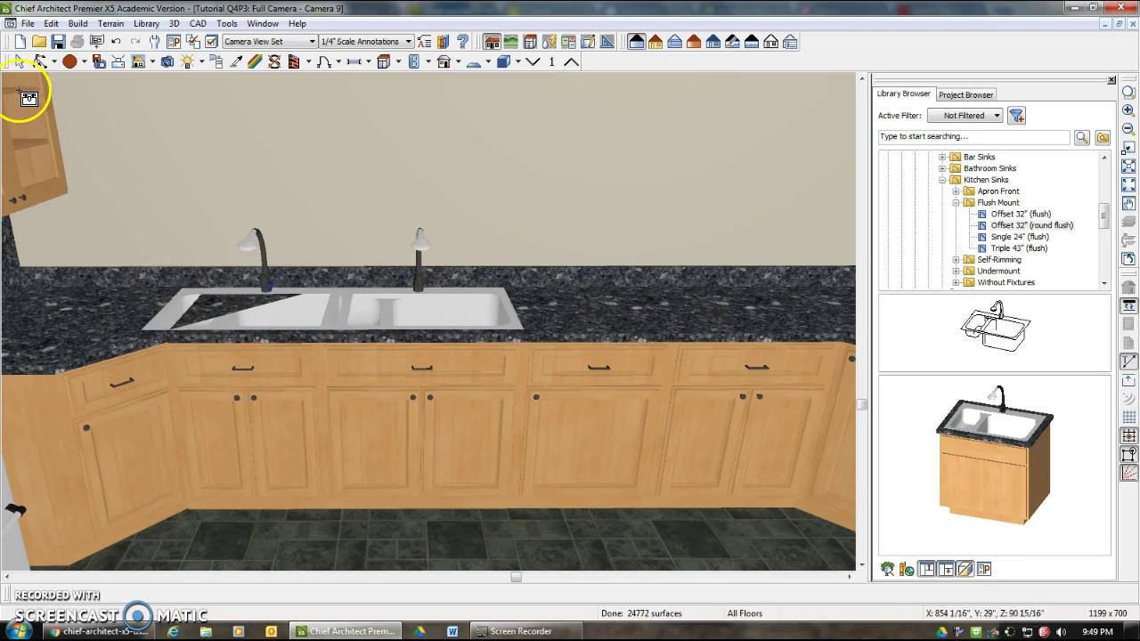
key(ctrl+z)
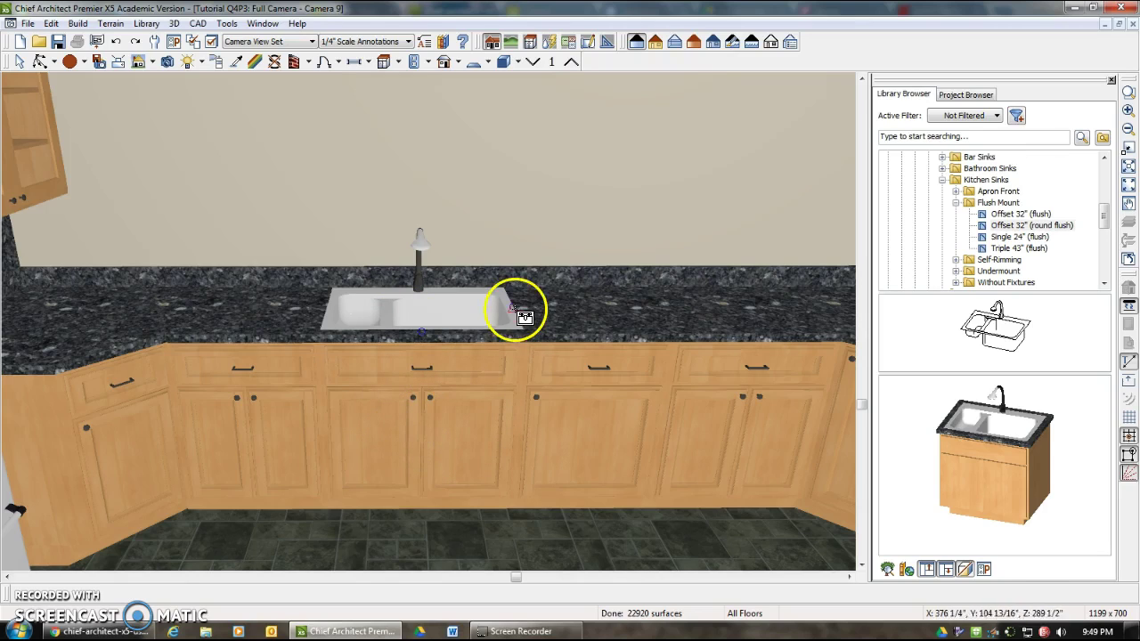
Step: Place a window in the kitchen's back wall above the sink and center it on the sink base cabinet
scroll(466, 311, down, 5)
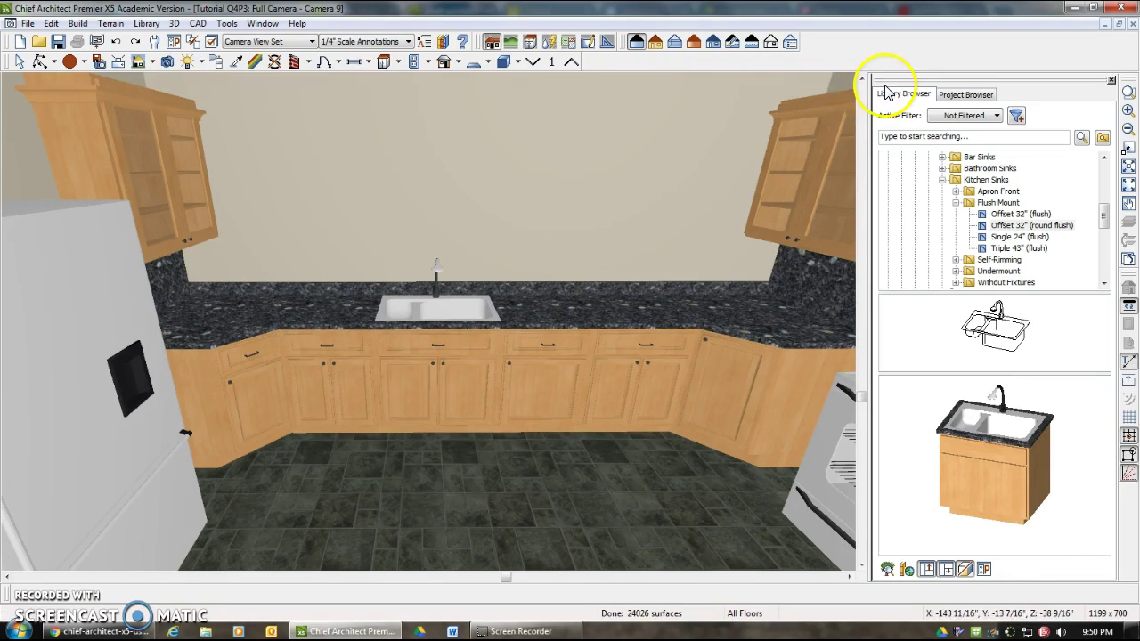
click(40, 61)
drag(461, 210, 460, 194)
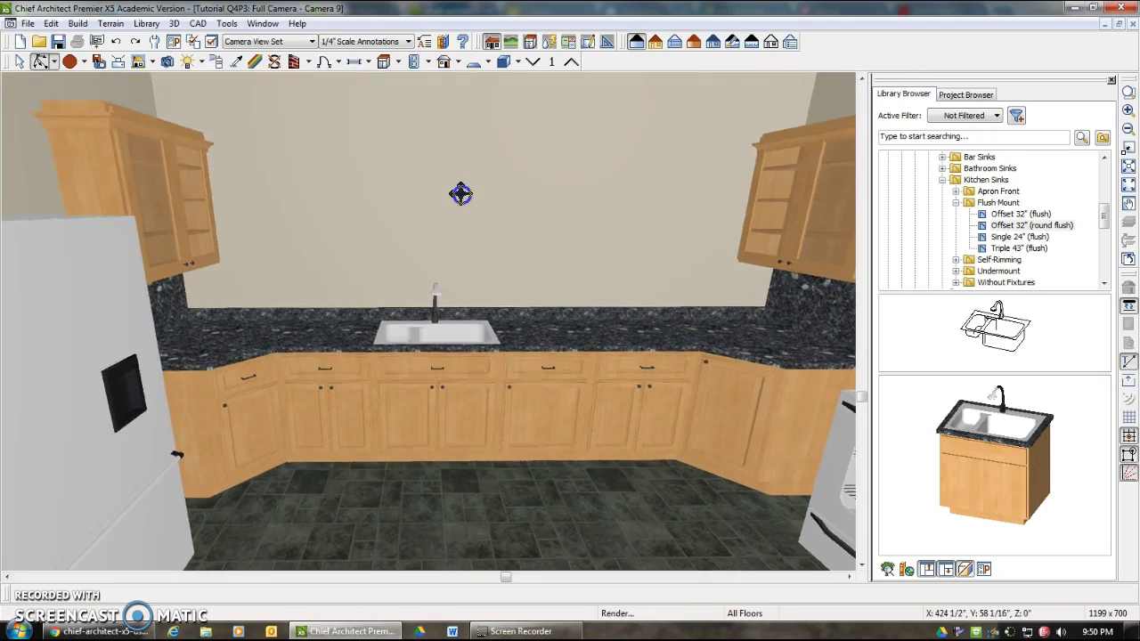
click(358, 63)
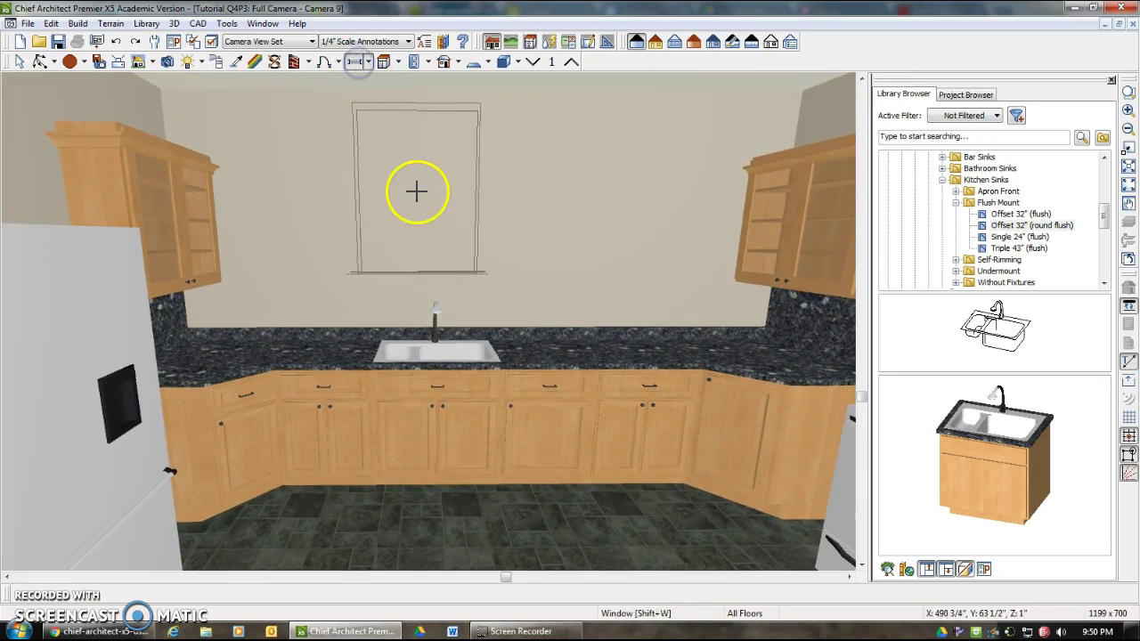
click(434, 189)
right_click(424, 204)
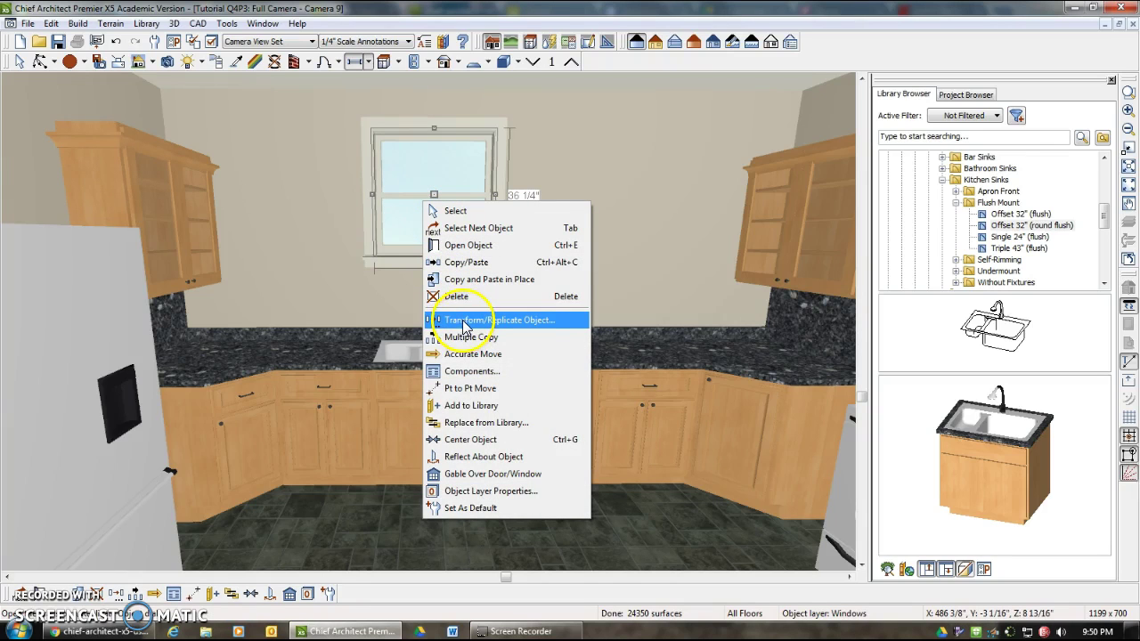
click(479, 439)
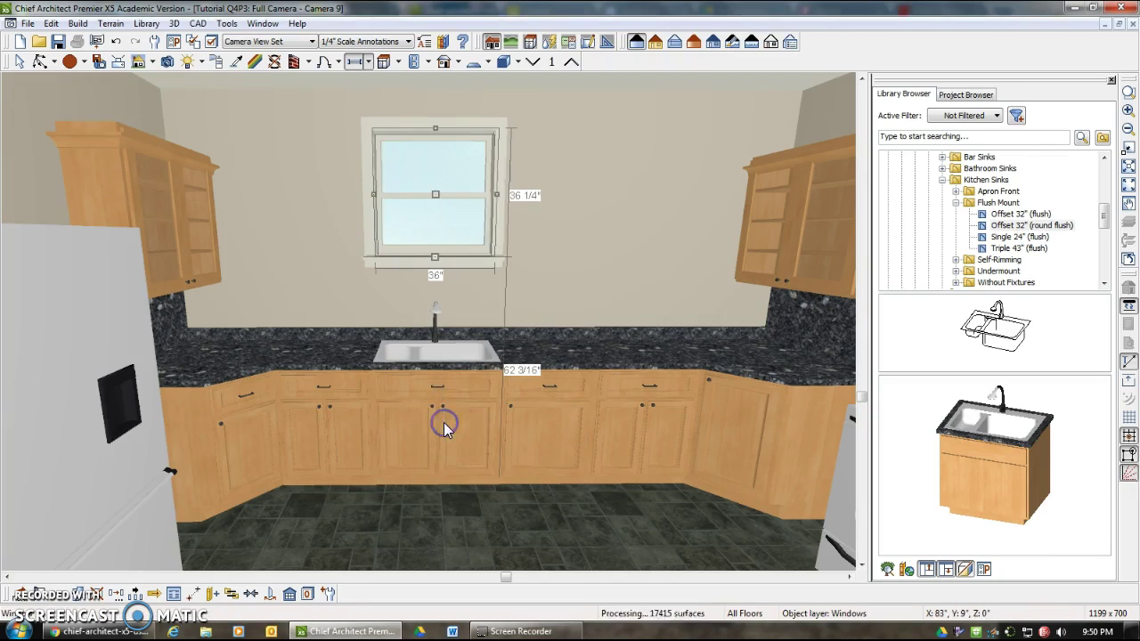
Step: Stretch the window's lower edge downward to a height of 43" and review its specification without changing anything
drag(437, 258, 434, 279)
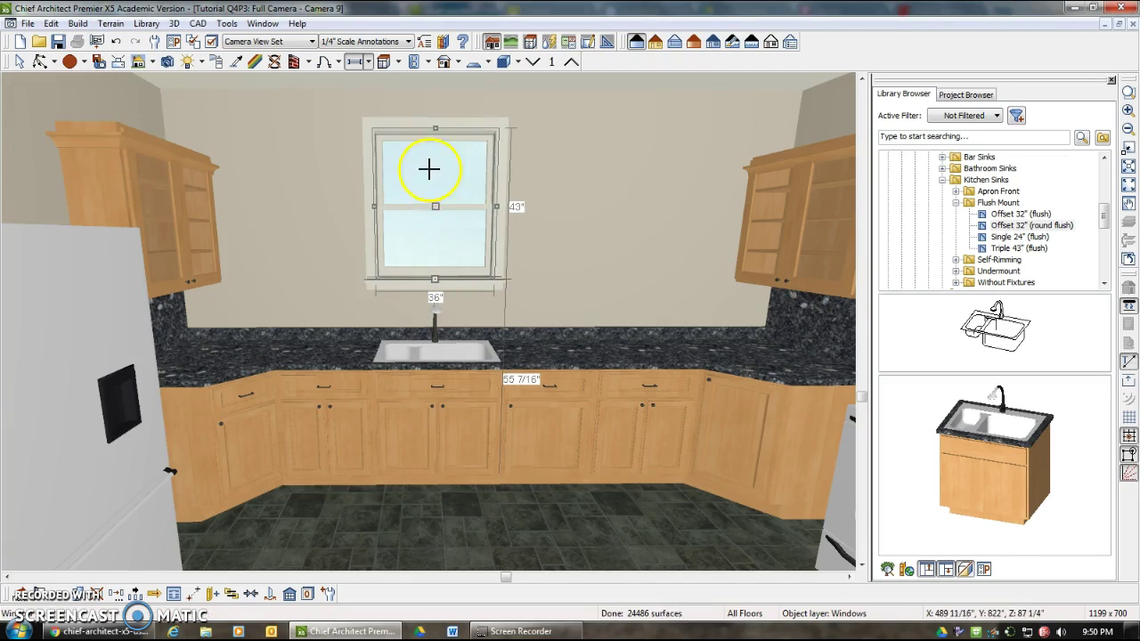
right_click(437, 228)
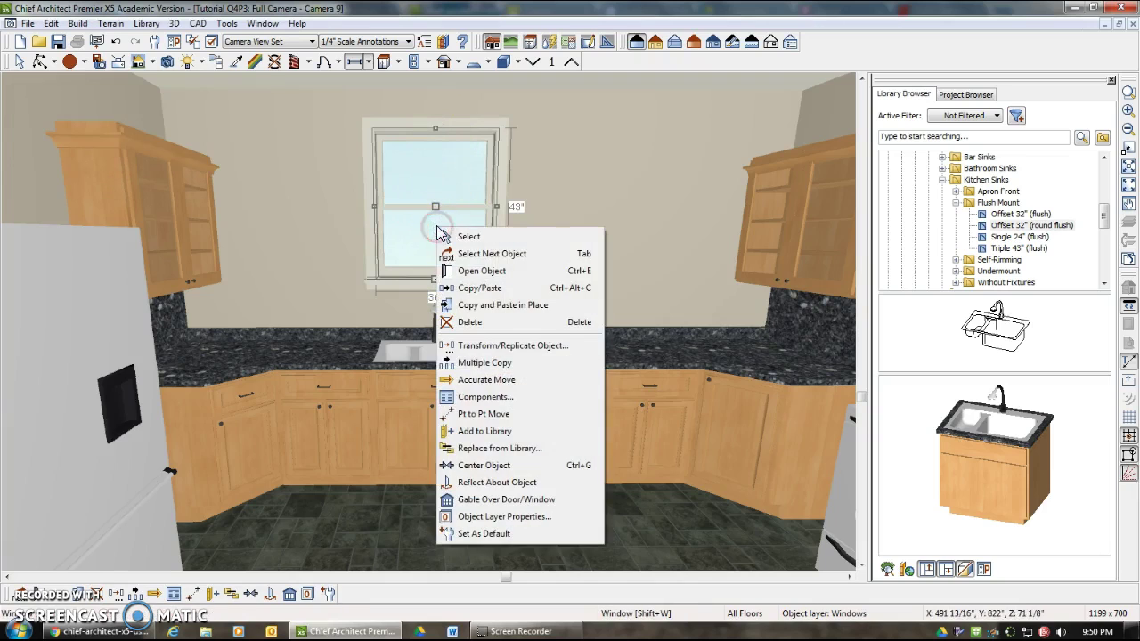
double_click(433, 223)
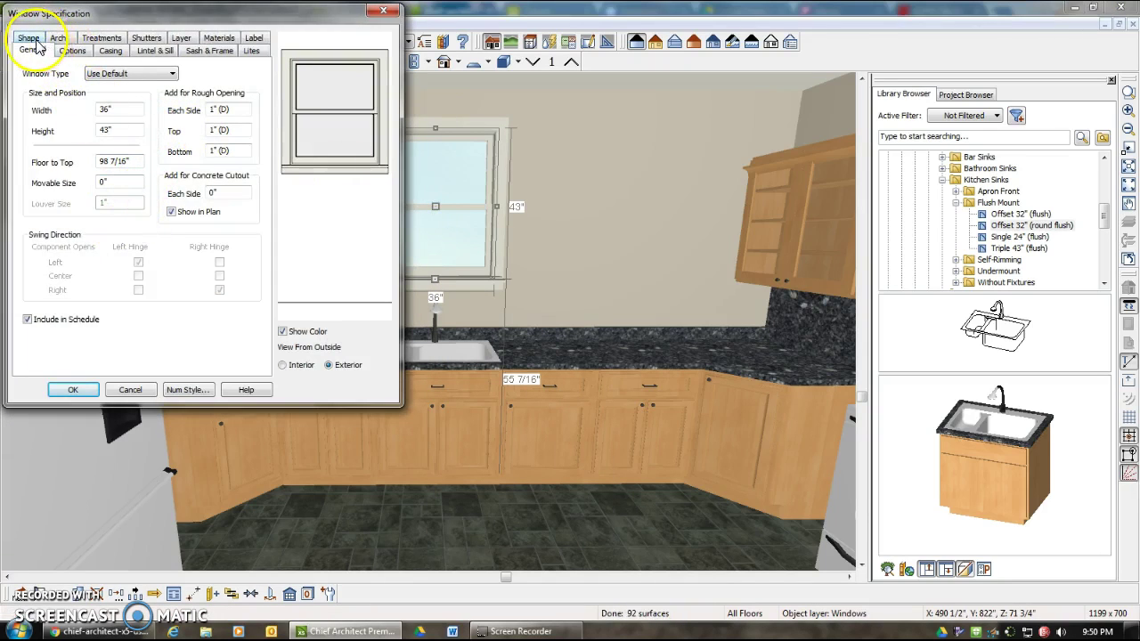
click(132, 390)
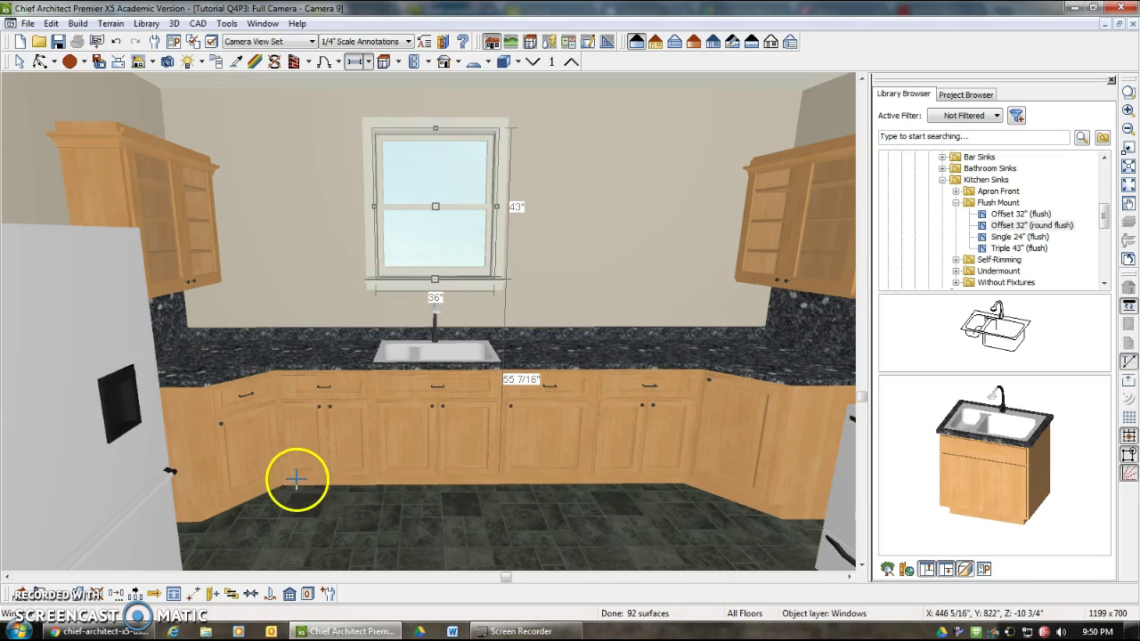
Step: Return to the floor plan and place four base cabinets as a two-by-two island block in the middle of the kitchen
click(1132, 24)
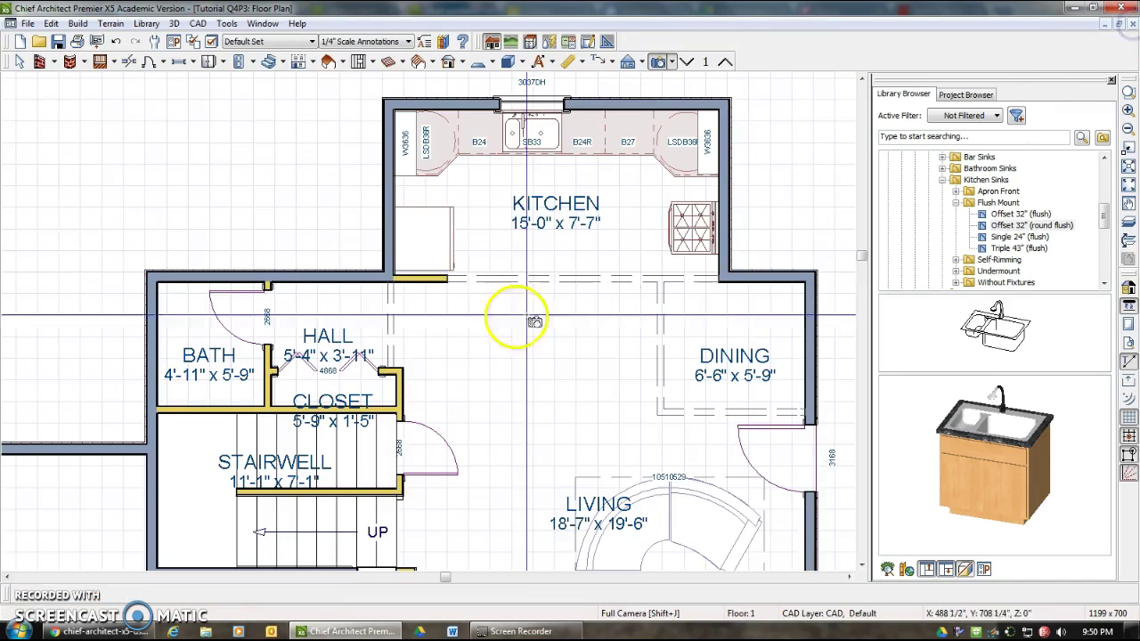
click(222, 62)
click(233, 81)
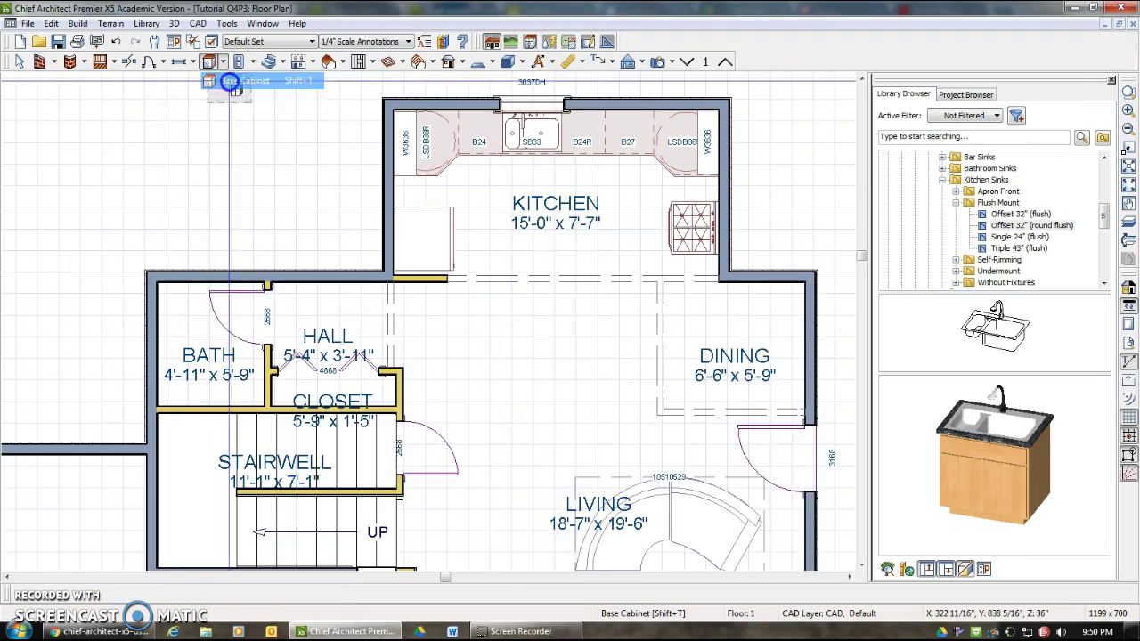
click(527, 229)
click(568, 234)
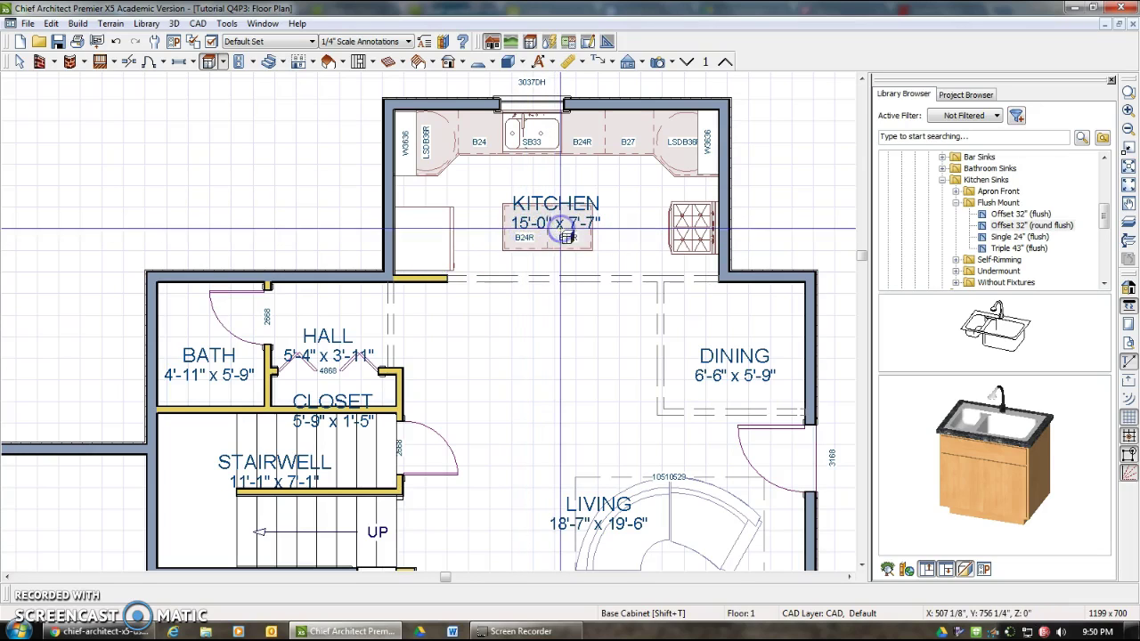
click(569, 267)
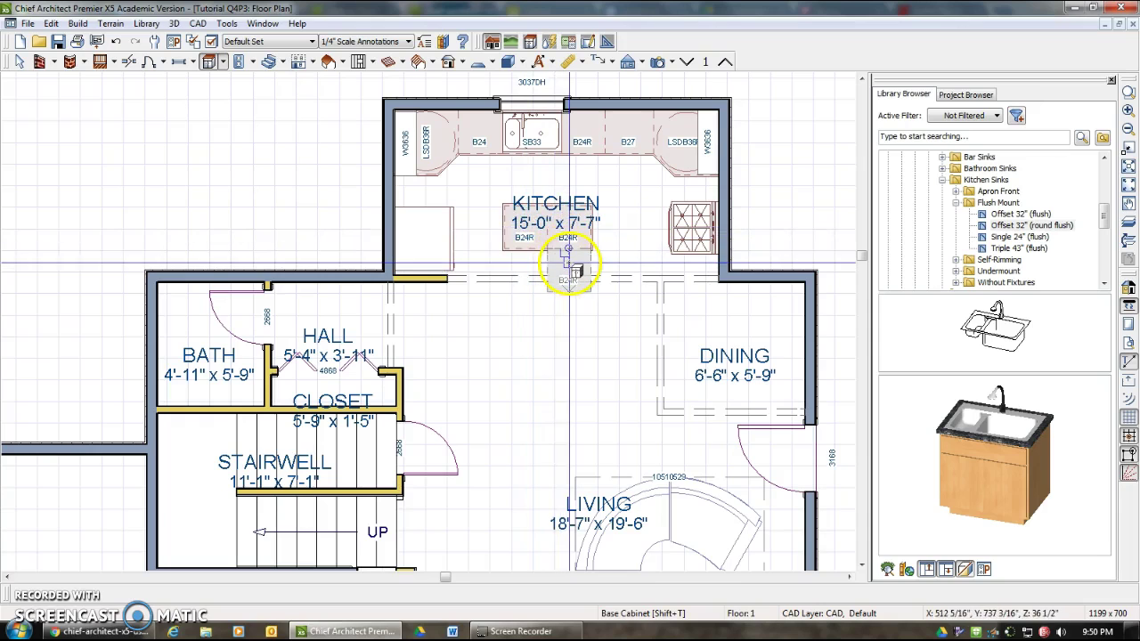
click(529, 272)
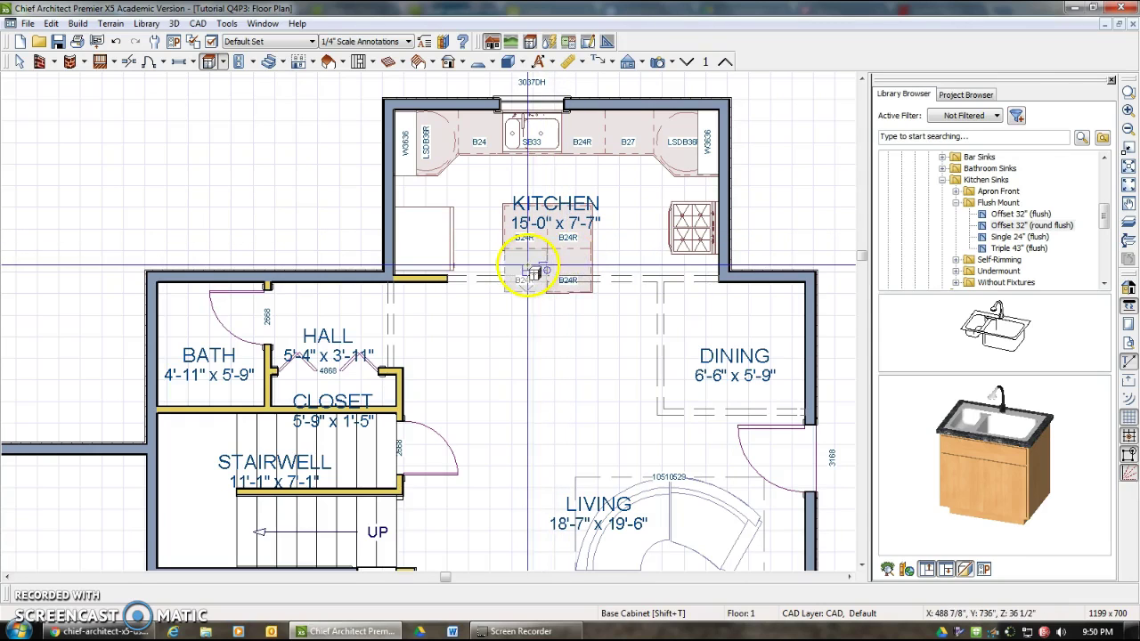
Step: Select the four island cabinets as a group and shift them slightly toward the range
click(17, 61)
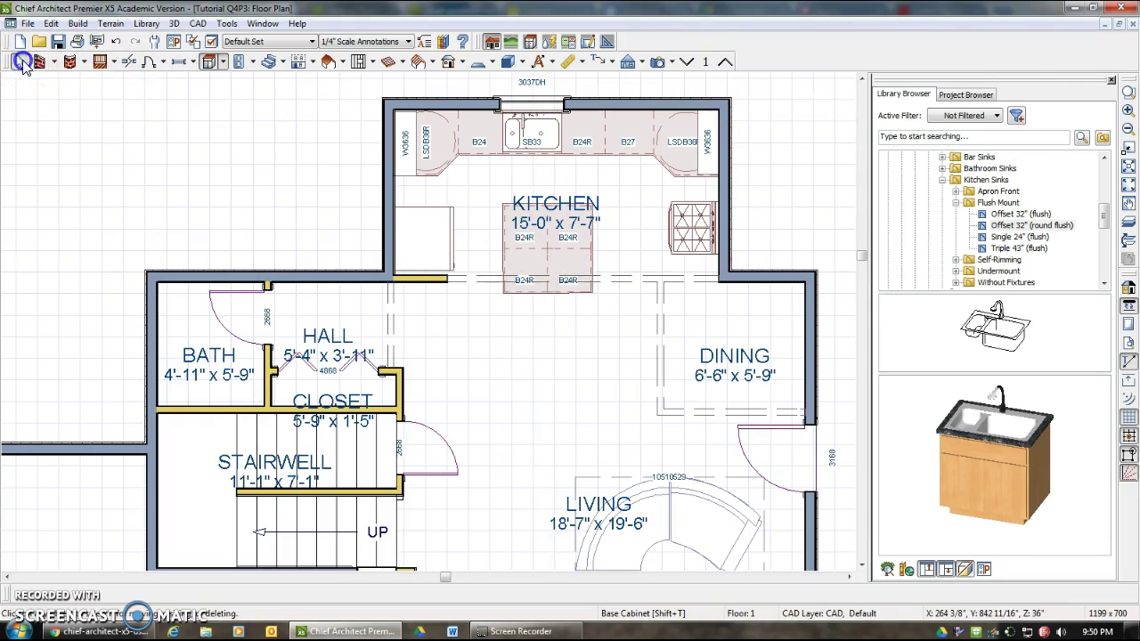
drag(495, 197, 614, 319)
click(569, 260)
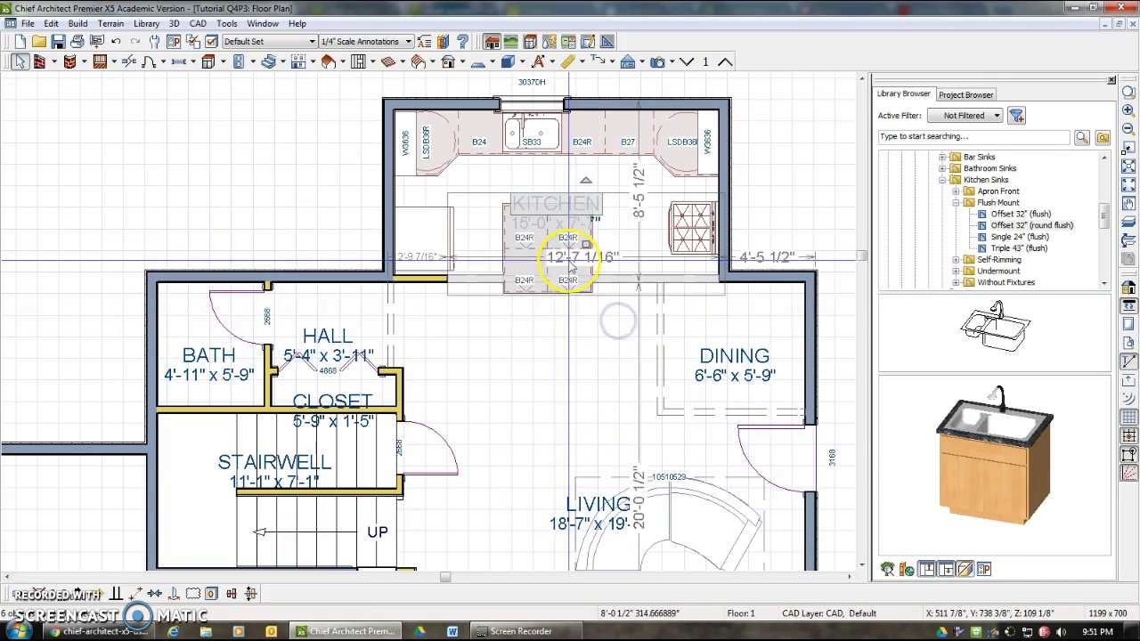
drag(569, 264, 572, 266)
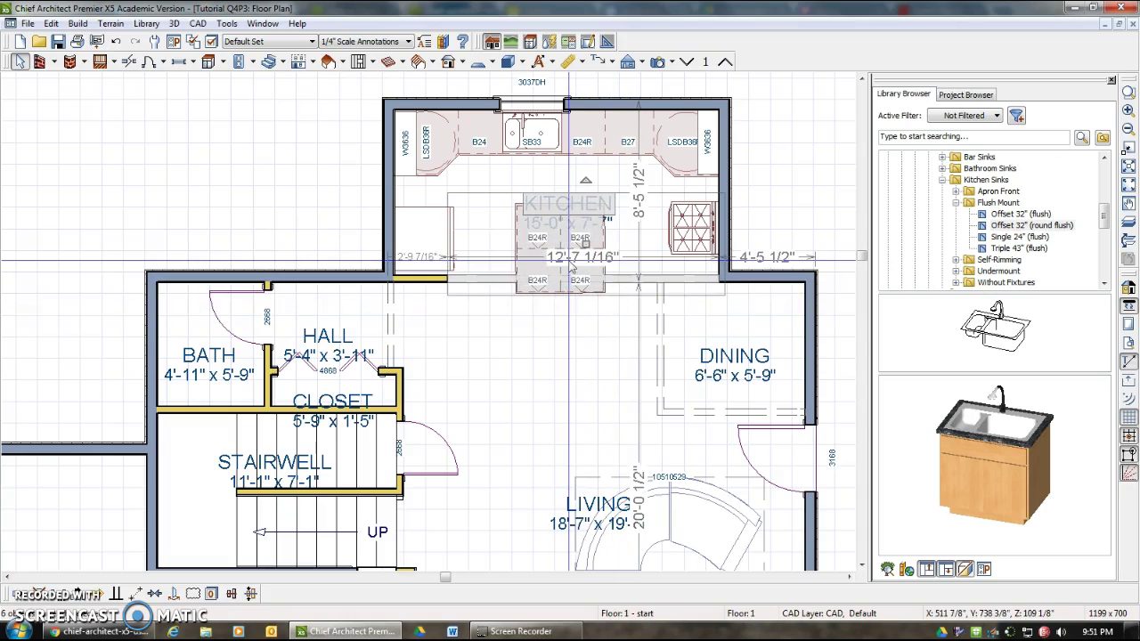
drag(569, 262, 573, 262)
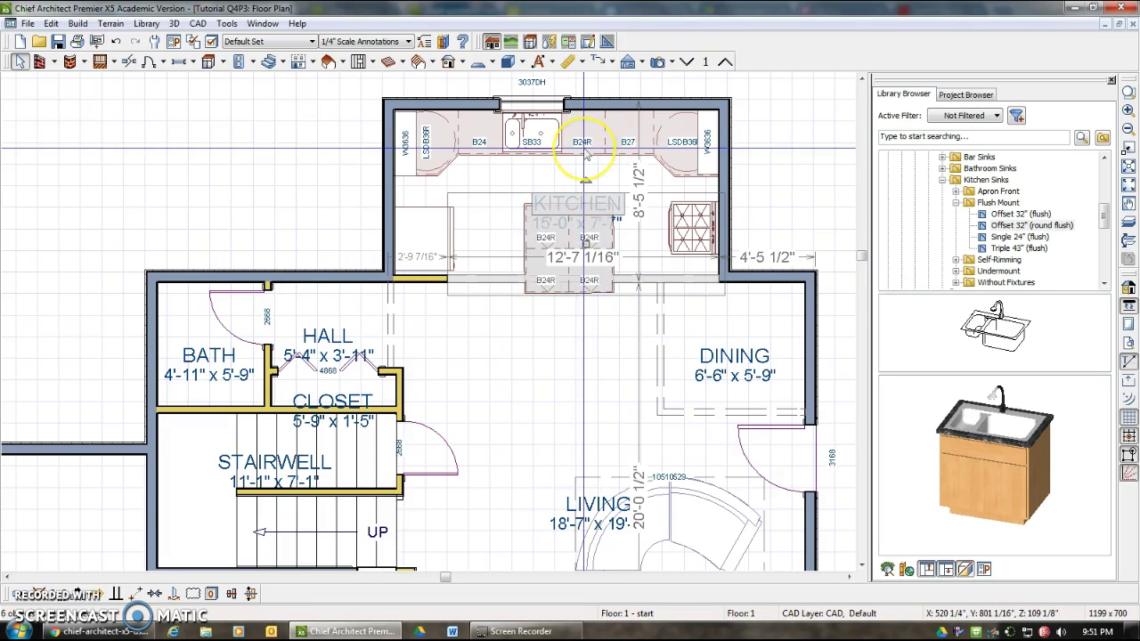
click(503, 385)
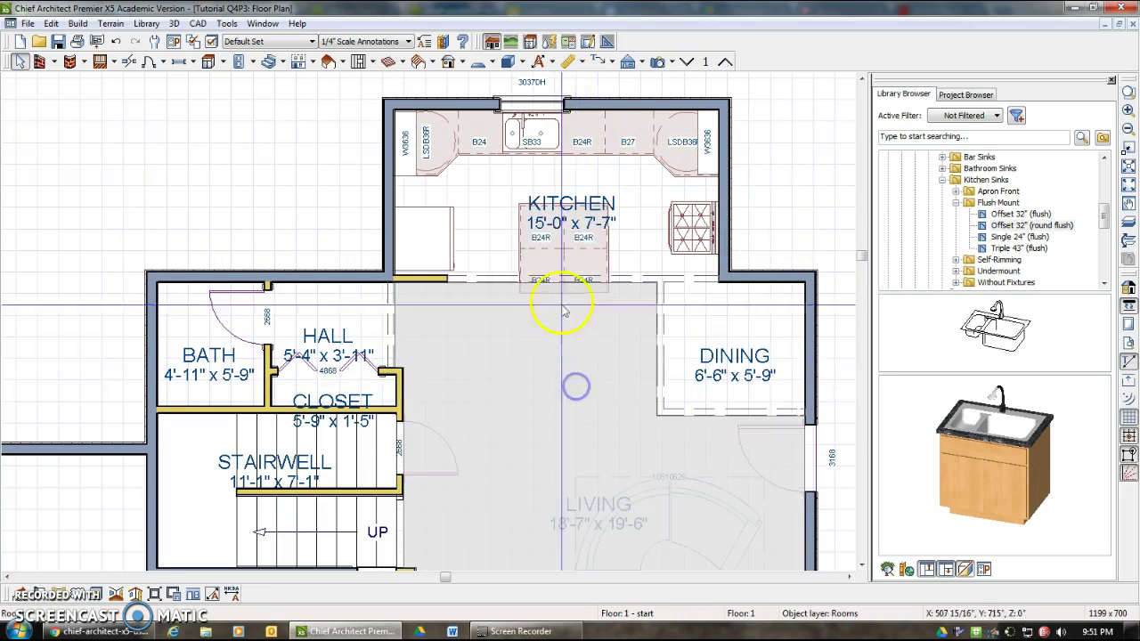
Step: Rotate the island cabinets by 90° so their fronts face outward toward the refrigerator and the range
scroll(543, 267, up, 1)
click(532, 230)
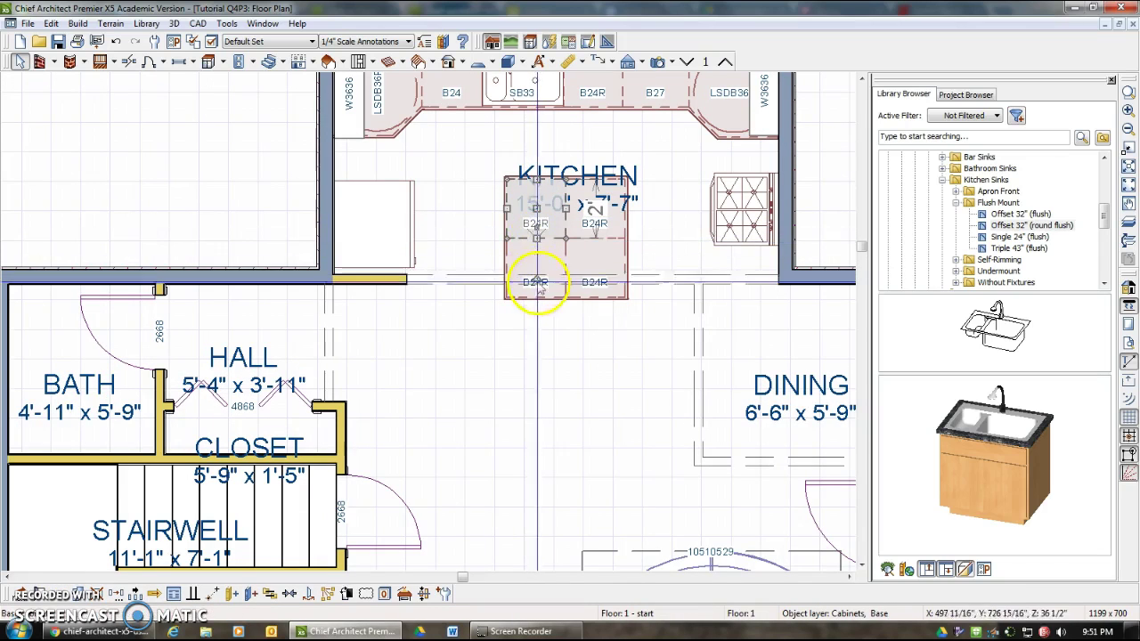
drag(537, 281, 641, 101)
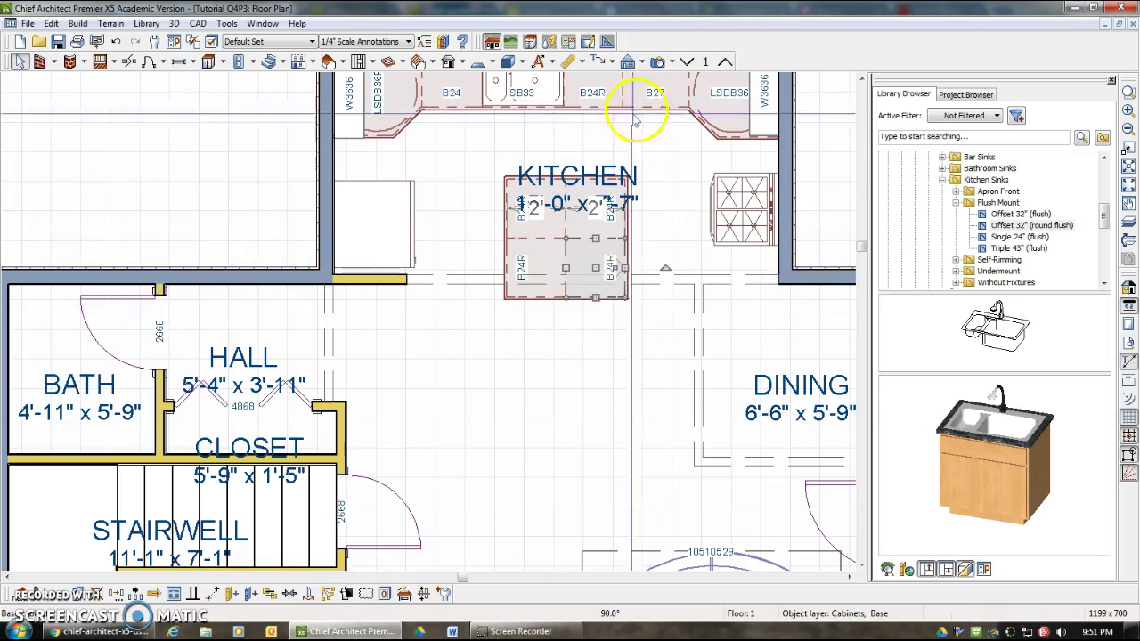
Step: Inspect the island, range and sink wall in a new full camera view, looking down from above counter height
scroll(656, 98, down, 2)
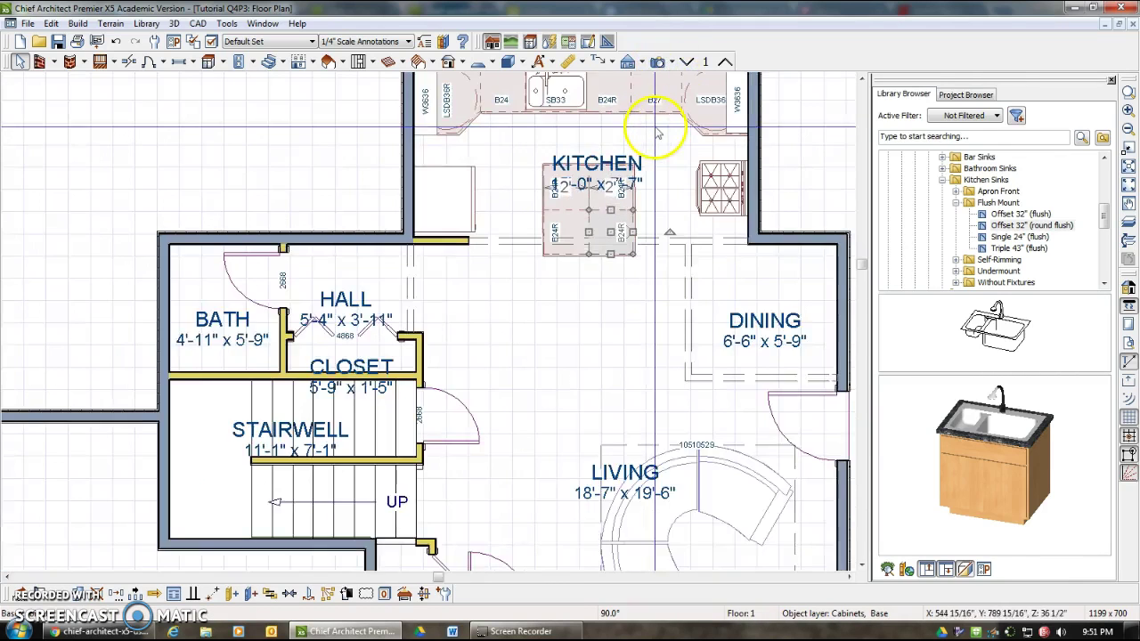
click(657, 62)
drag(660, 306, 659, 175)
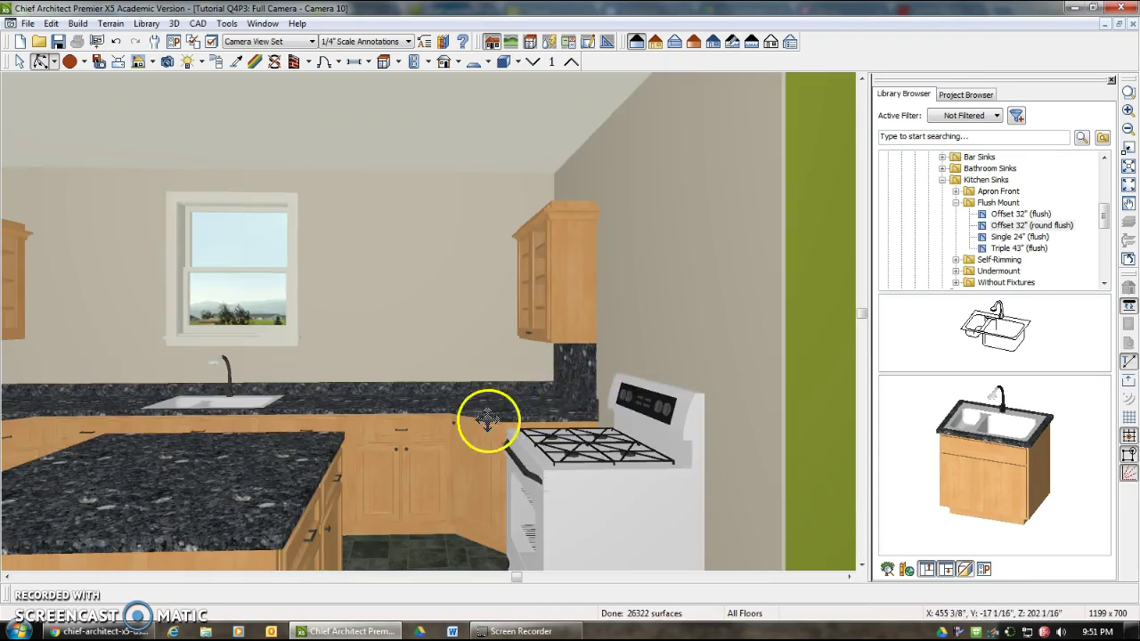
drag(487, 420, 433, 502)
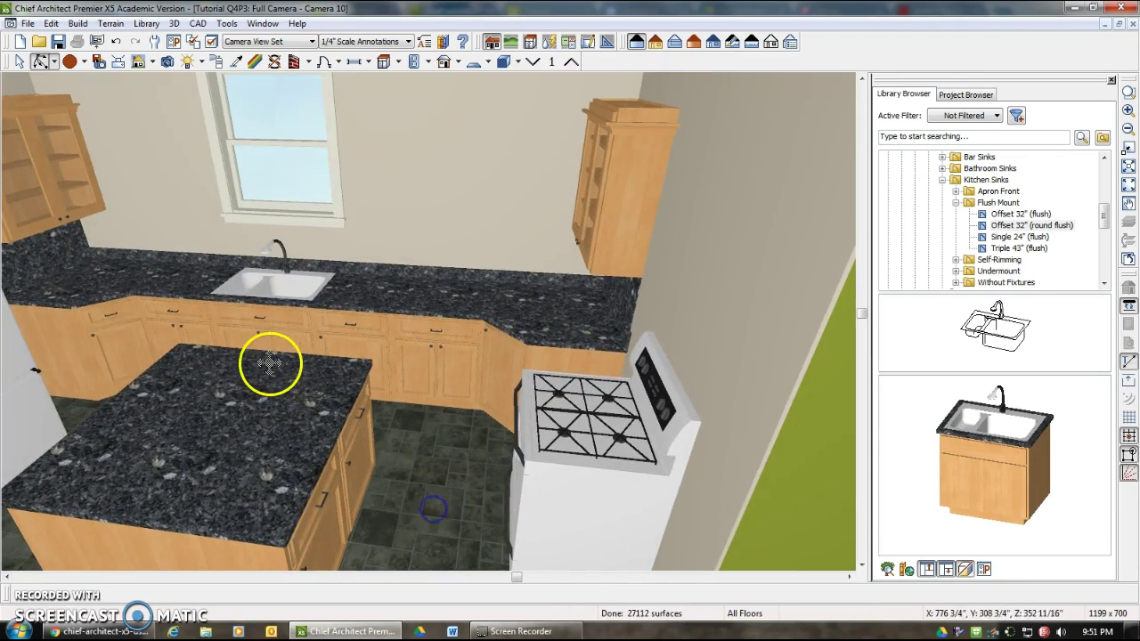
Step: Open the specification of the base cabinet right of the sink and change its door front item to a Drawer
click(19, 62)
double_click(352, 343)
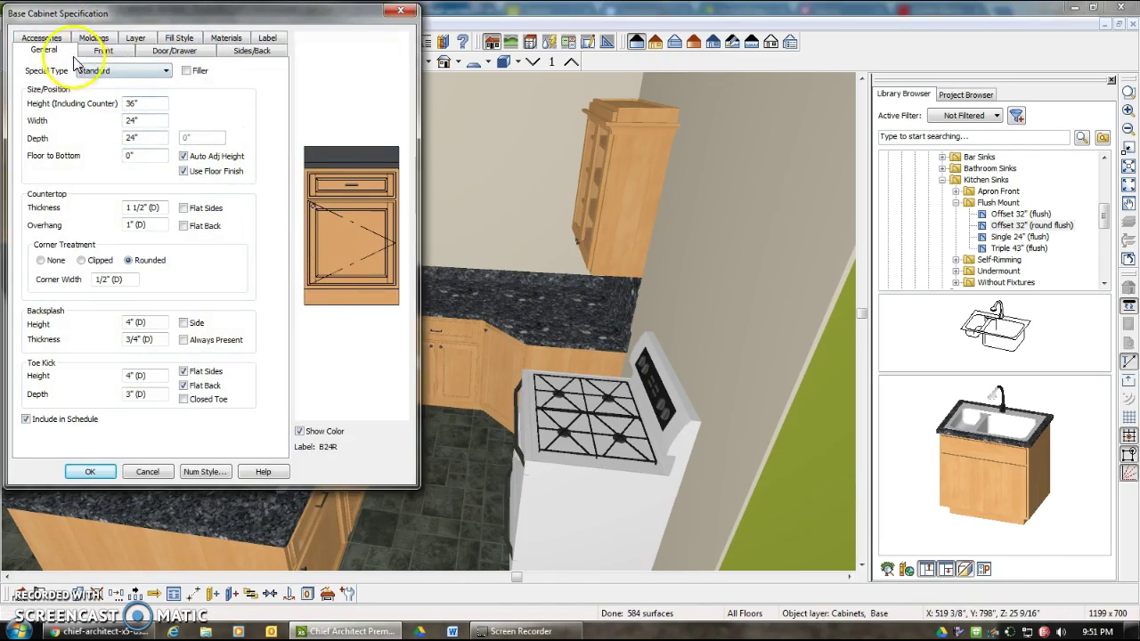
click(342, 233)
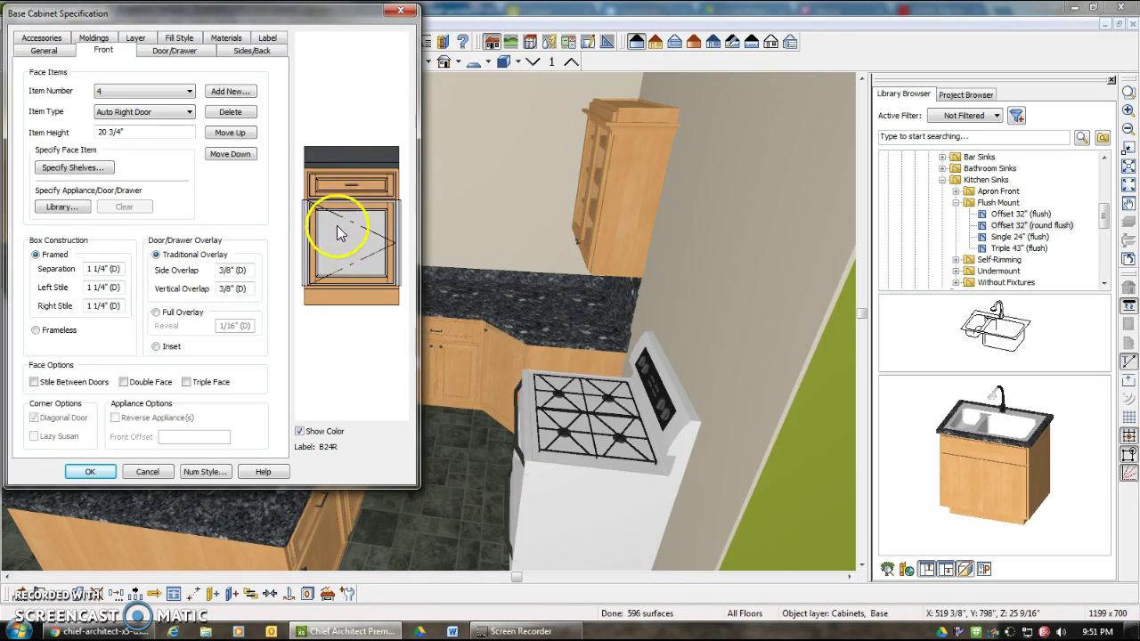
click(182, 114)
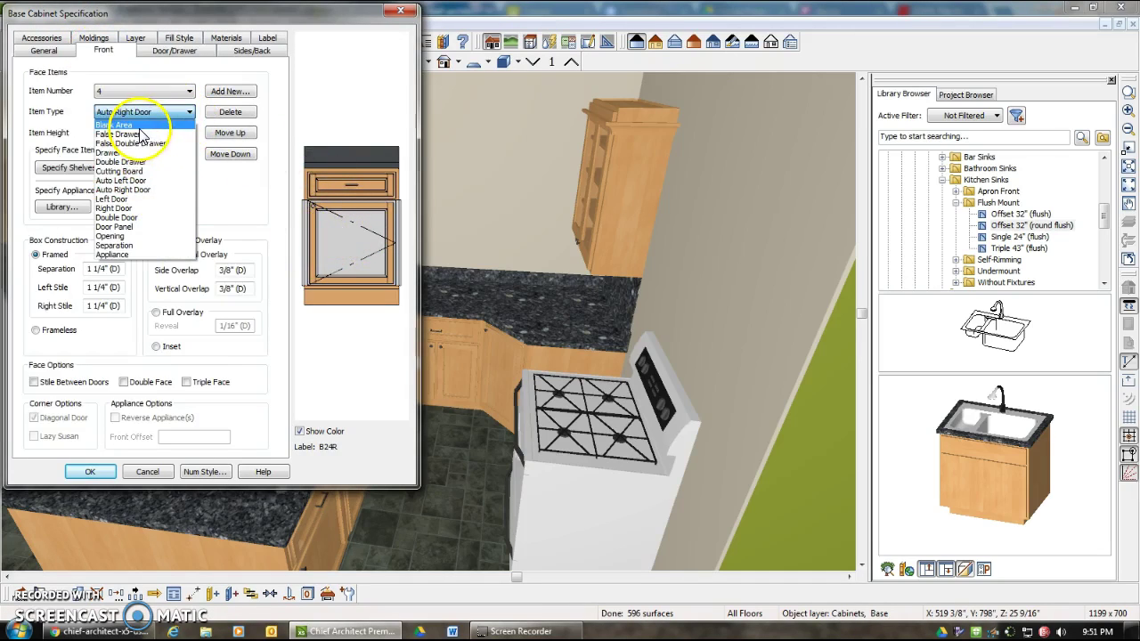
click(140, 128)
click(142, 111)
click(153, 130)
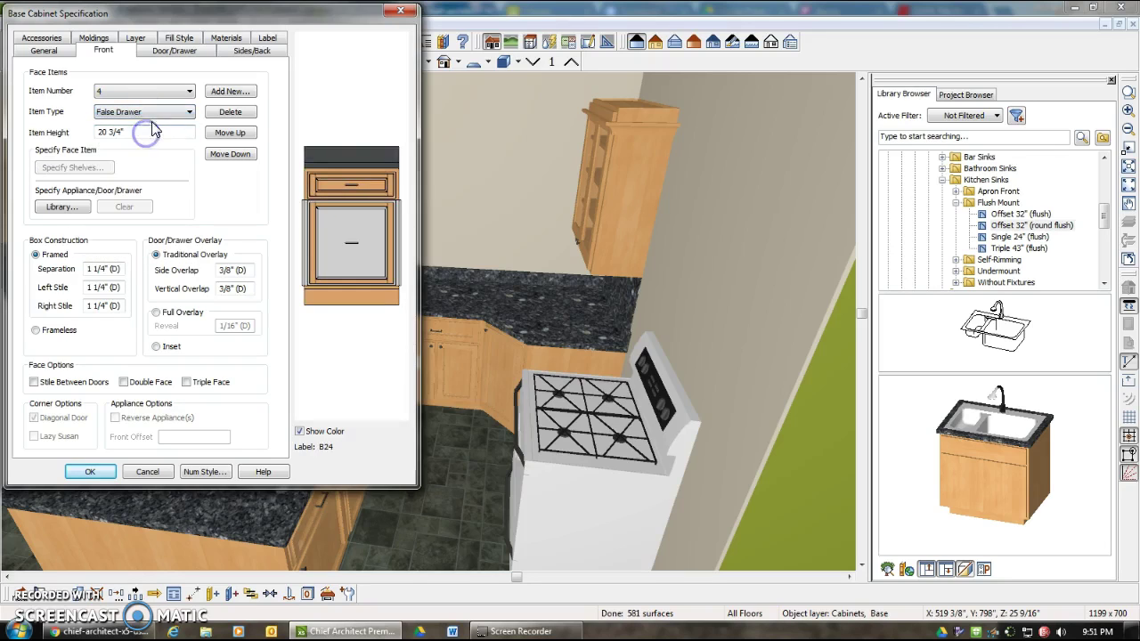
click(160, 114)
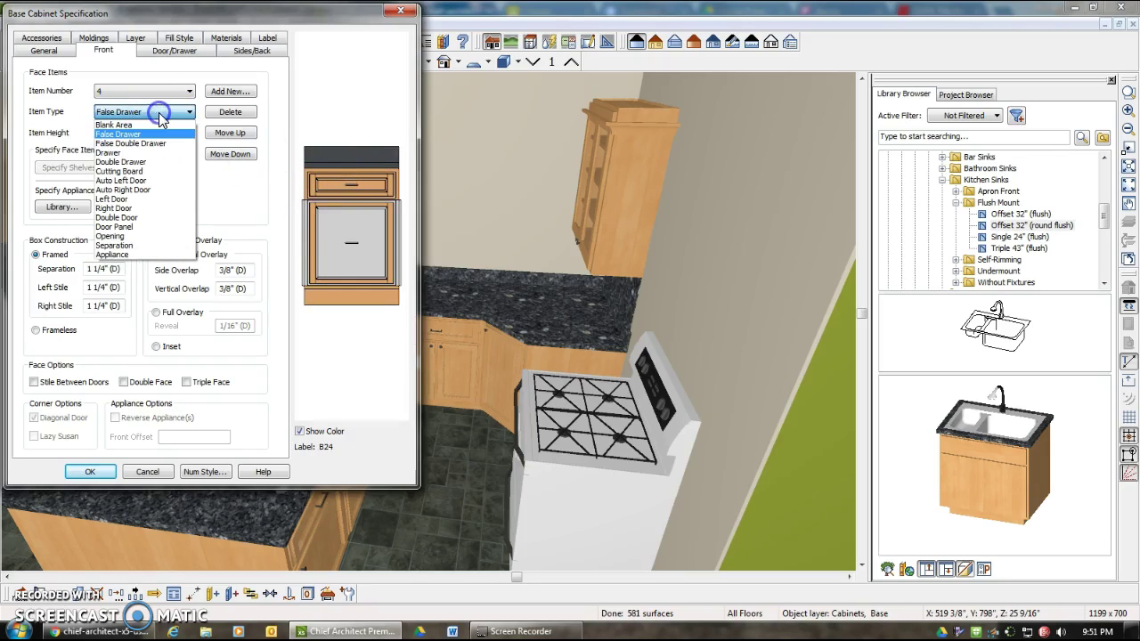
click(153, 153)
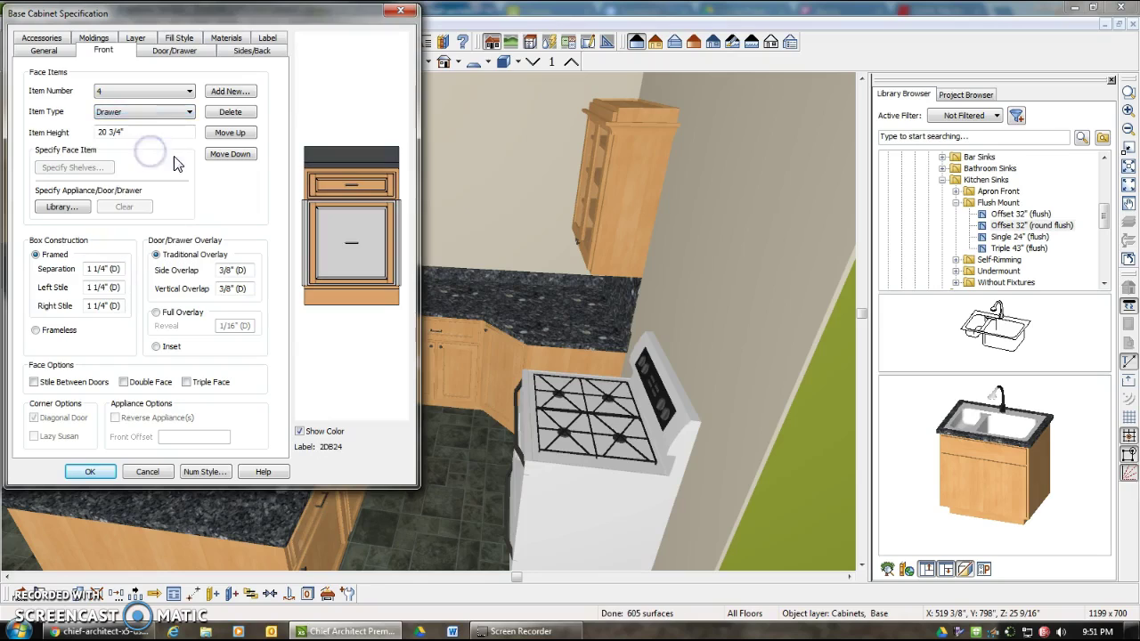
Step: Set the new drawer's item height to 8" and make the blank area below it another Drawer
drag(121, 133, 64, 132)
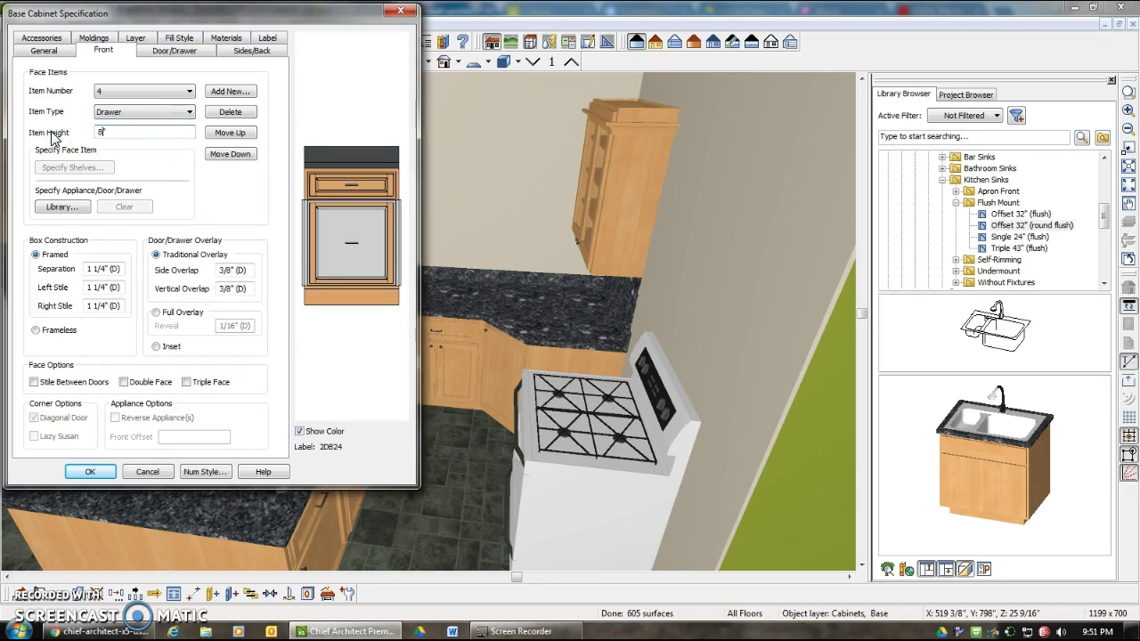
text(8)
click(230, 266)
click(341, 252)
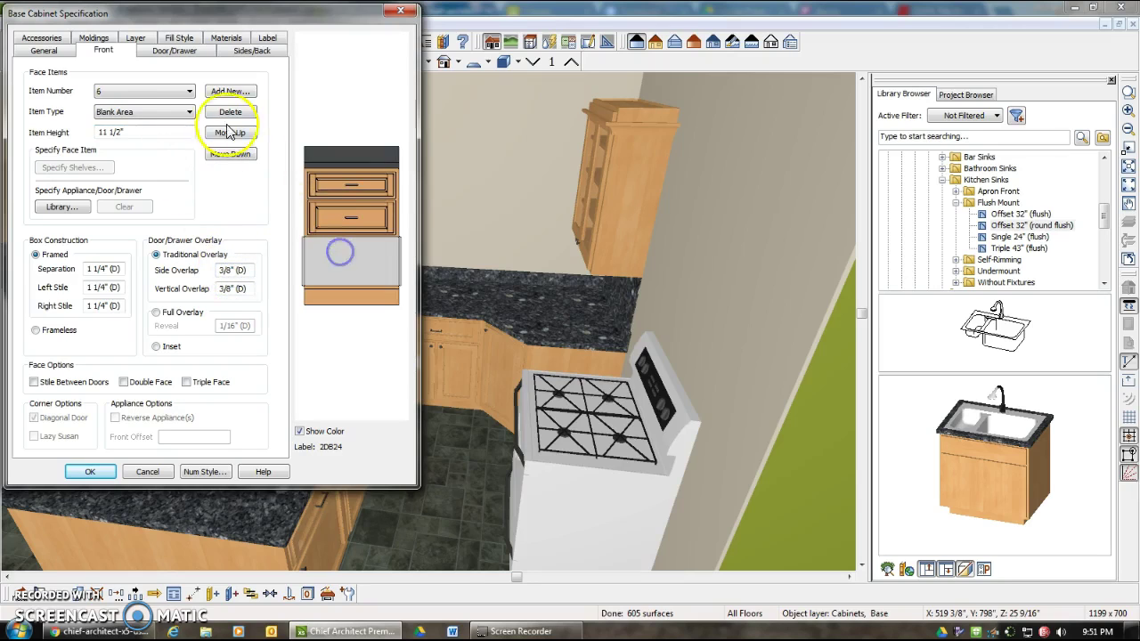
click(140, 154)
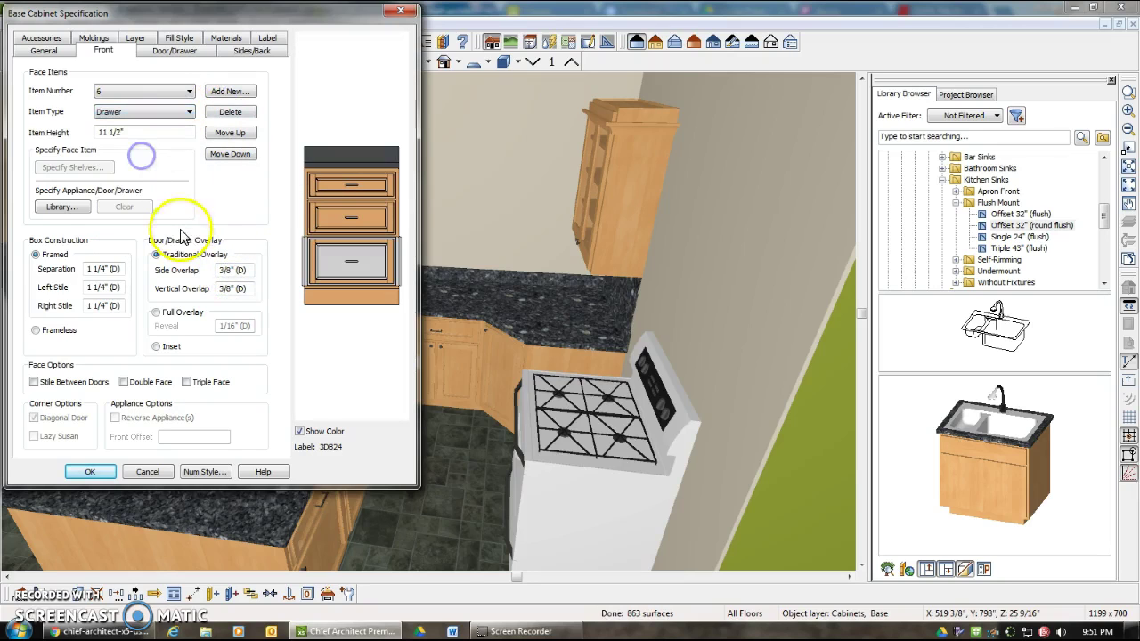
click(90, 471)
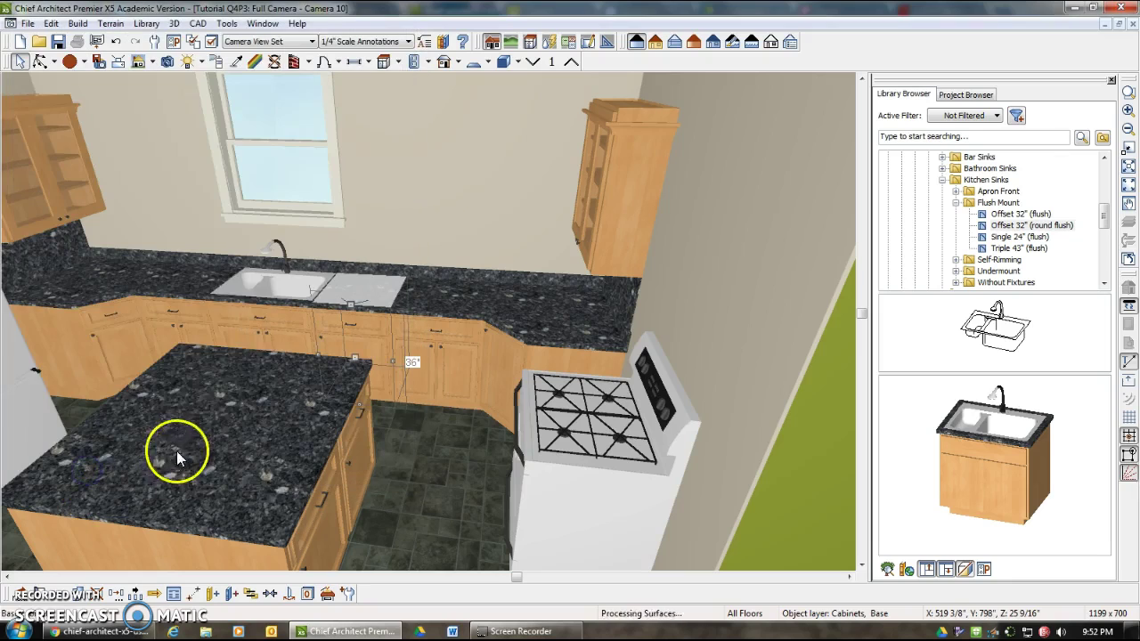
Step: Replace the doors of the base cabinet left of the sink with an 8" high Drawer and another Drawer below it
double_click(191, 326)
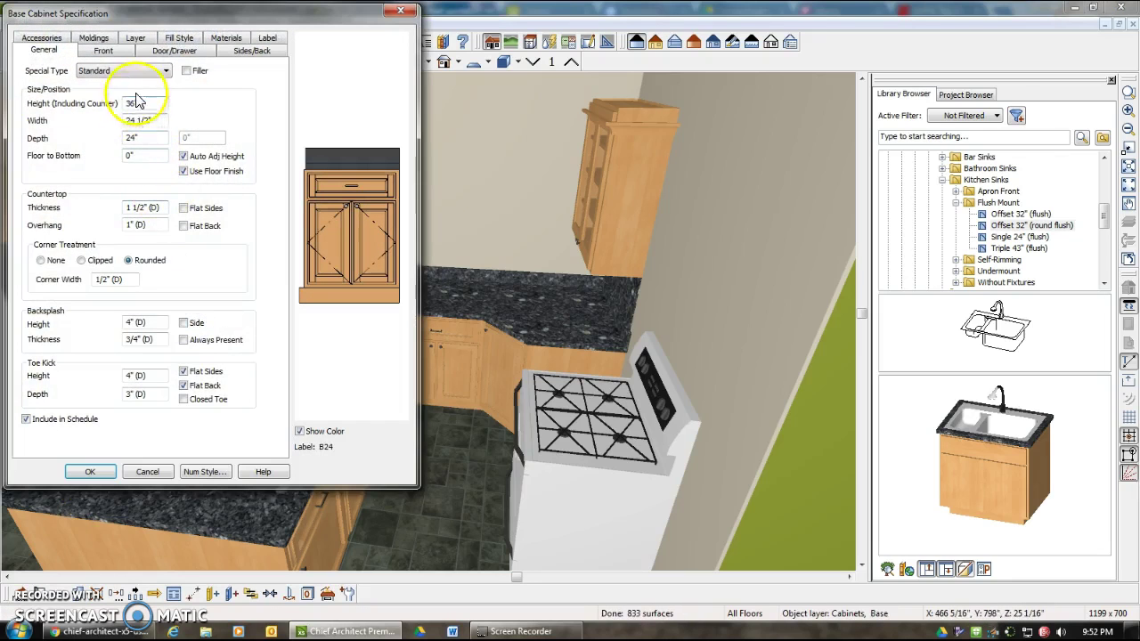
click(104, 51)
click(351, 226)
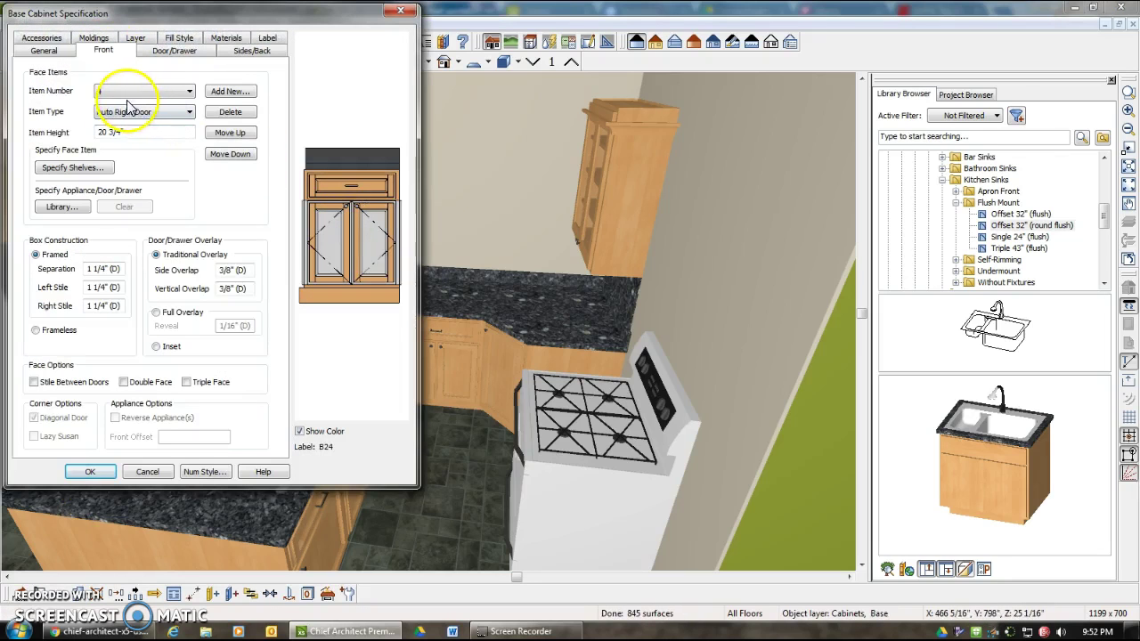
click(182, 114)
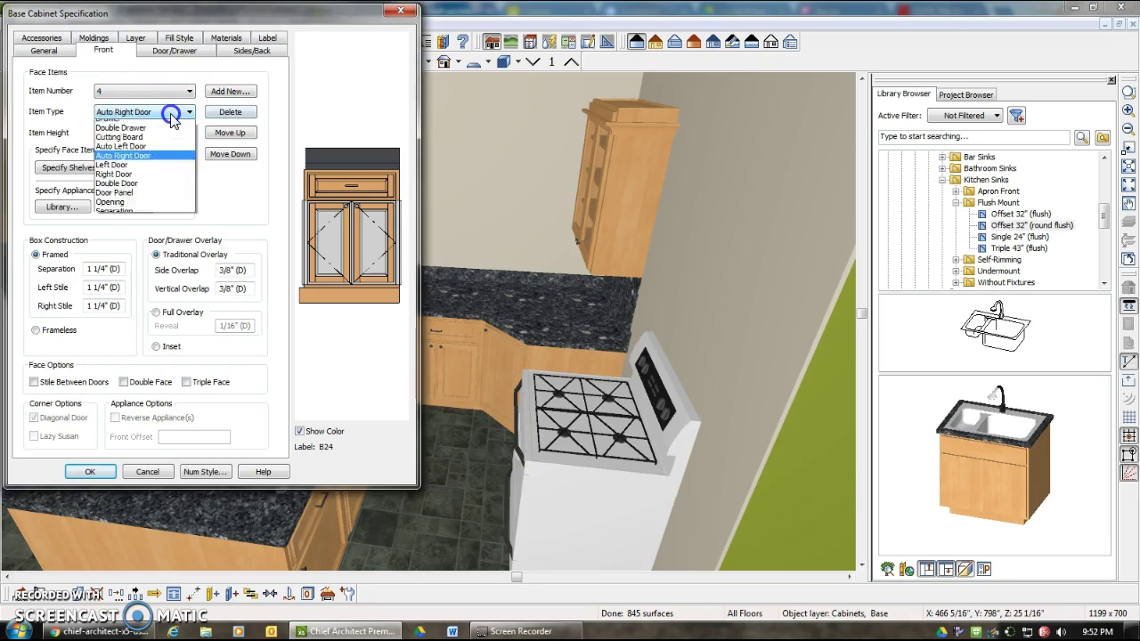
click(157, 158)
click(125, 134)
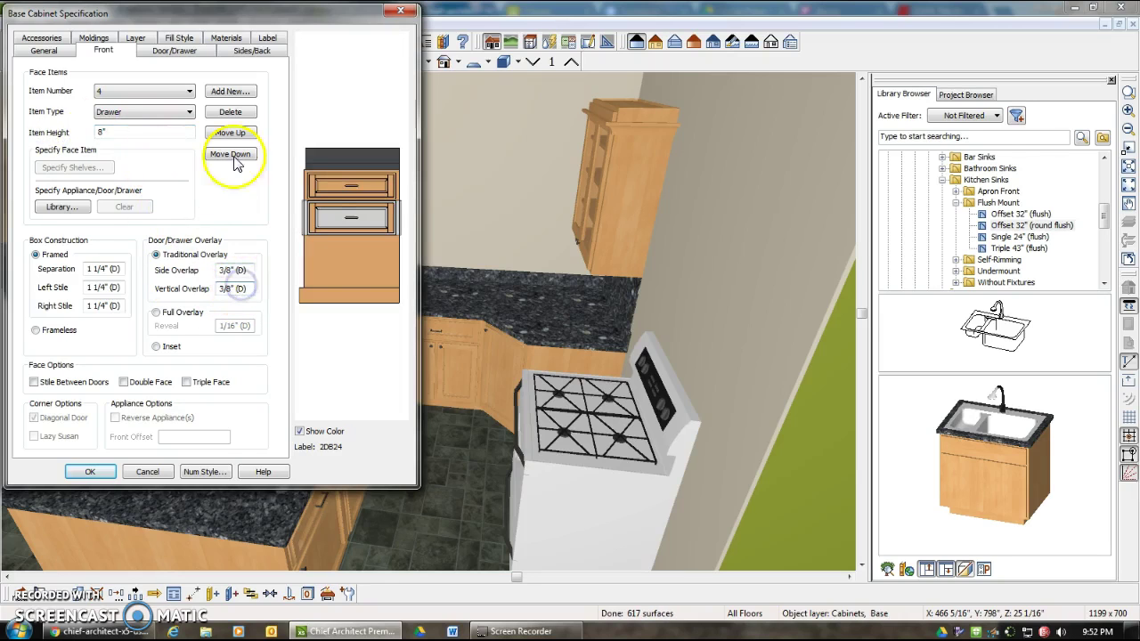
click(343, 259)
click(90, 471)
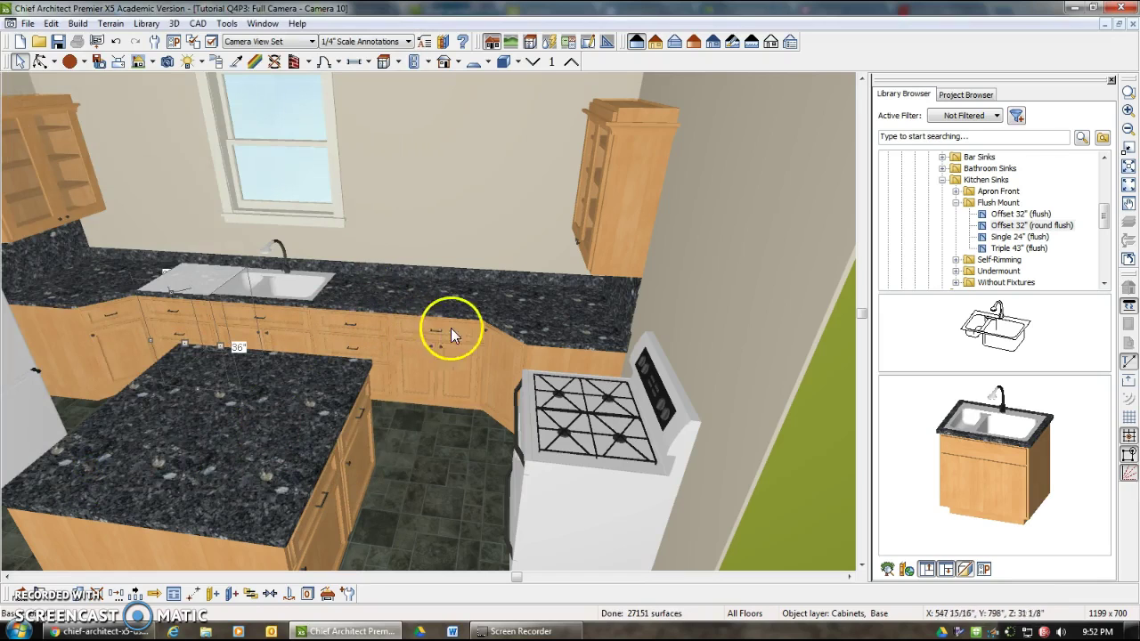
click(452, 331)
click(163, 323)
drag(236, 331, 355, 331)
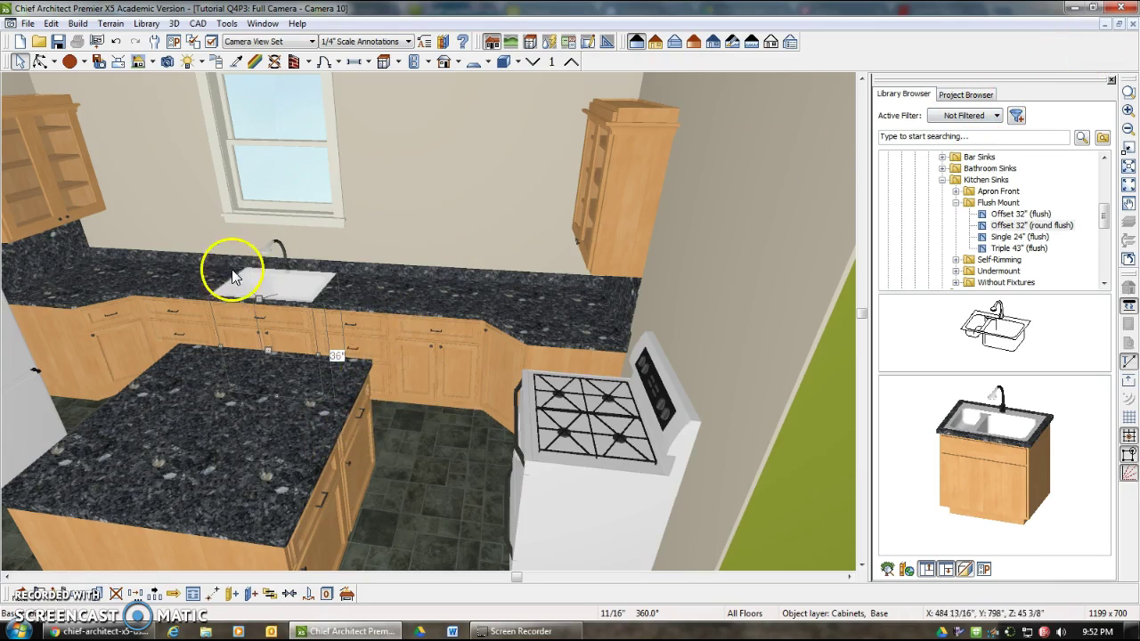
Step: Open the library material selection for the countertop of the two-door base cabinet next to the corner by the range
click(40, 62)
drag(97, 198, 148, 246)
click(19, 61)
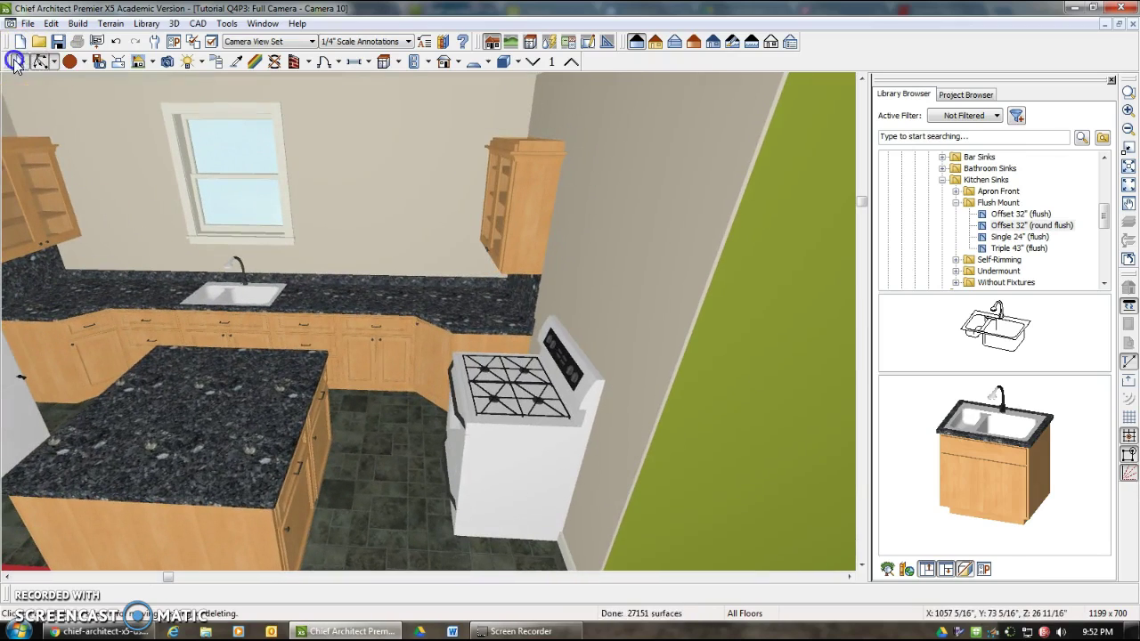
double_click(356, 301)
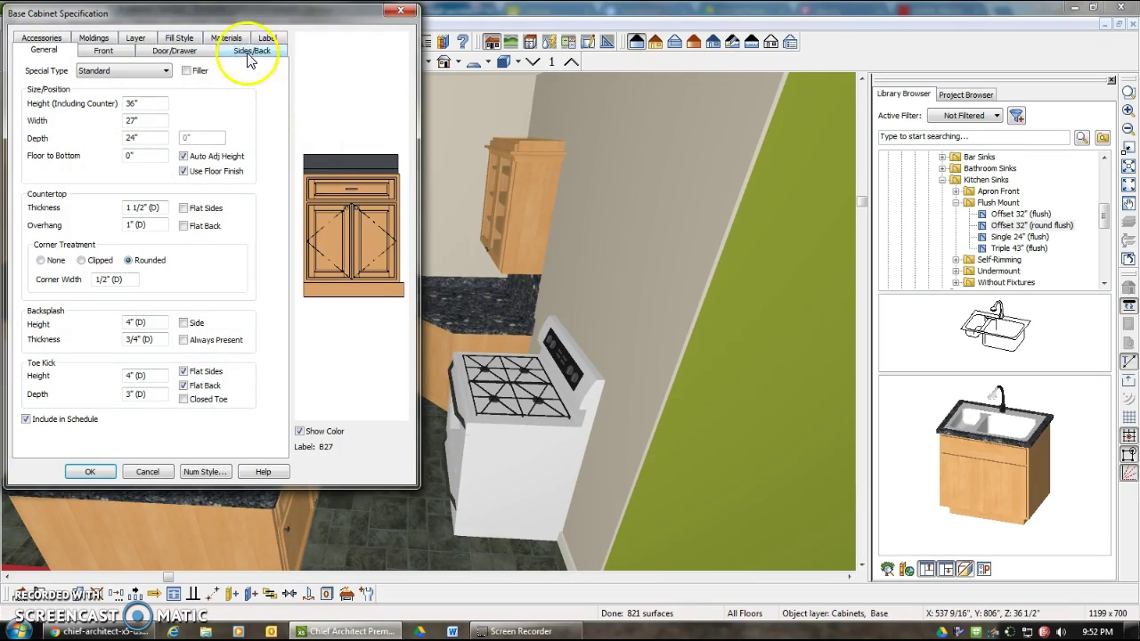
click(234, 37)
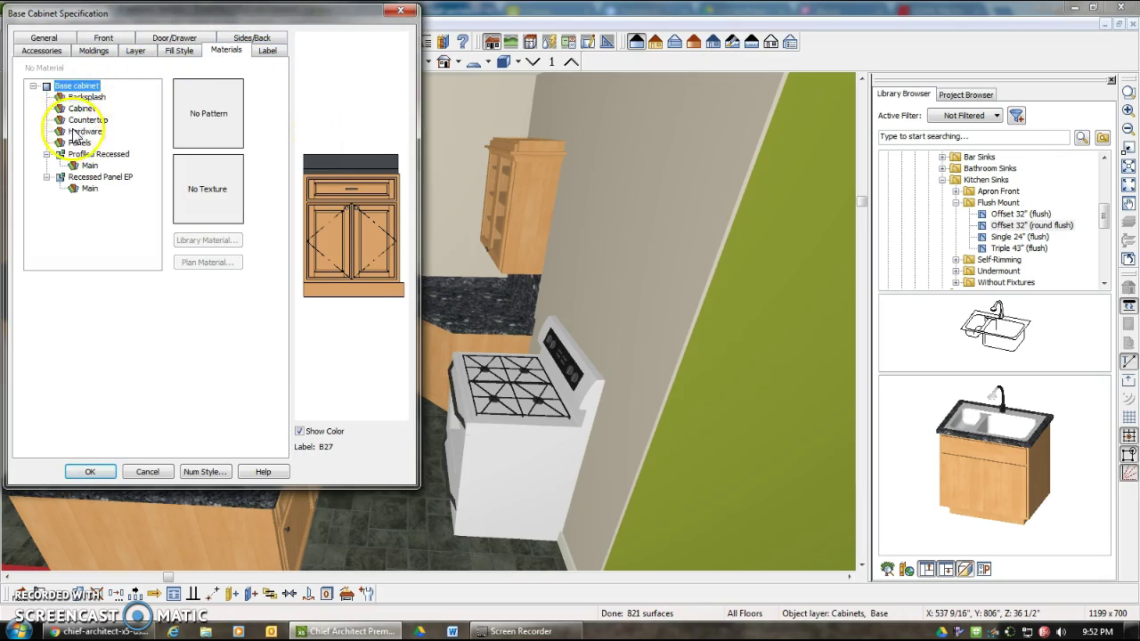
click(87, 120)
click(229, 143)
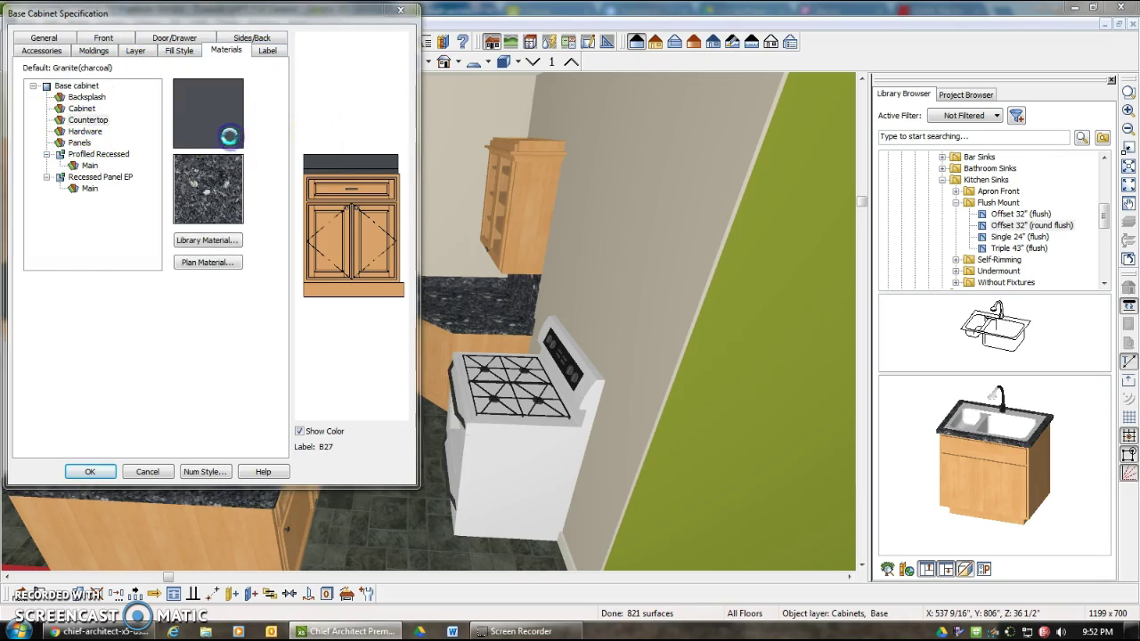
Step: Browse the grey and green granites and assign Granite(mint) to this cabinet's countertop
click(131, 240)
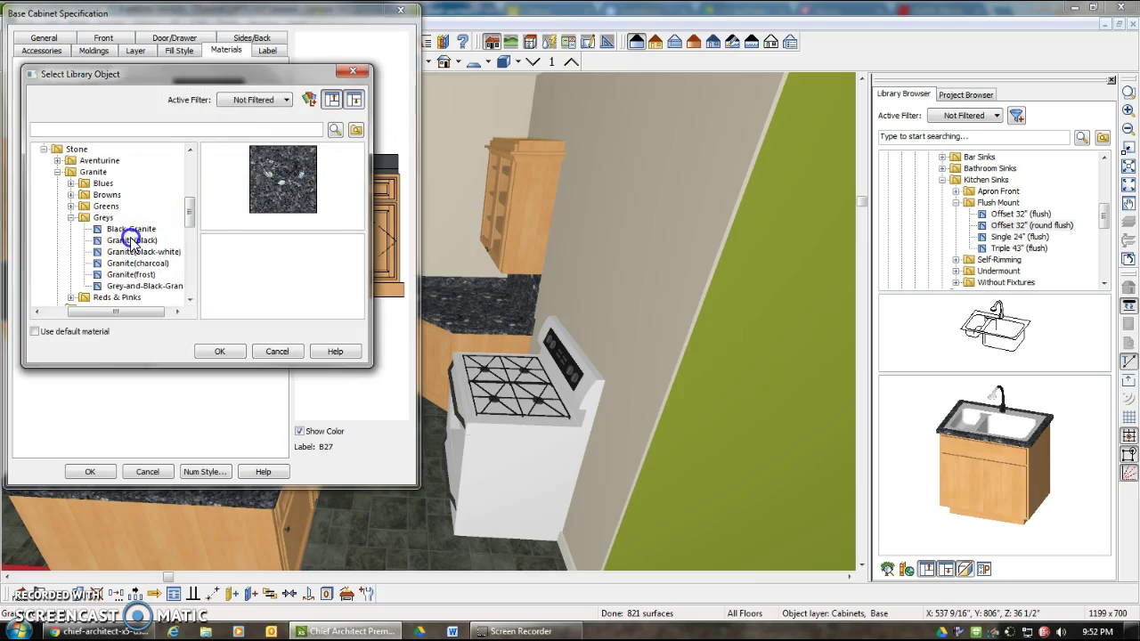
click(130, 289)
click(115, 289)
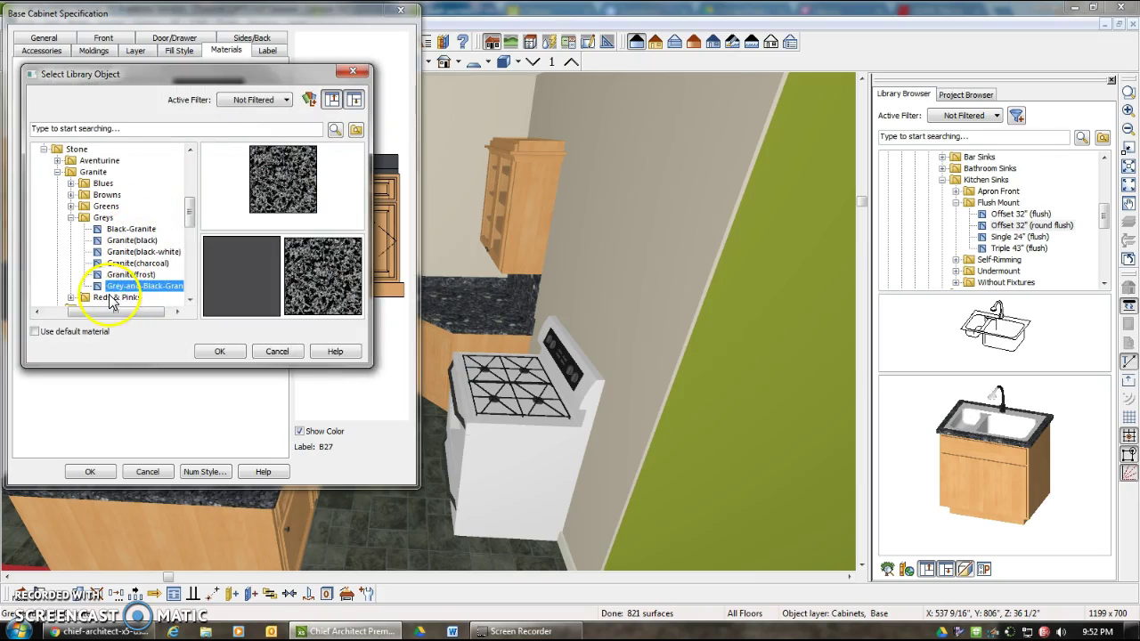
click(73, 217)
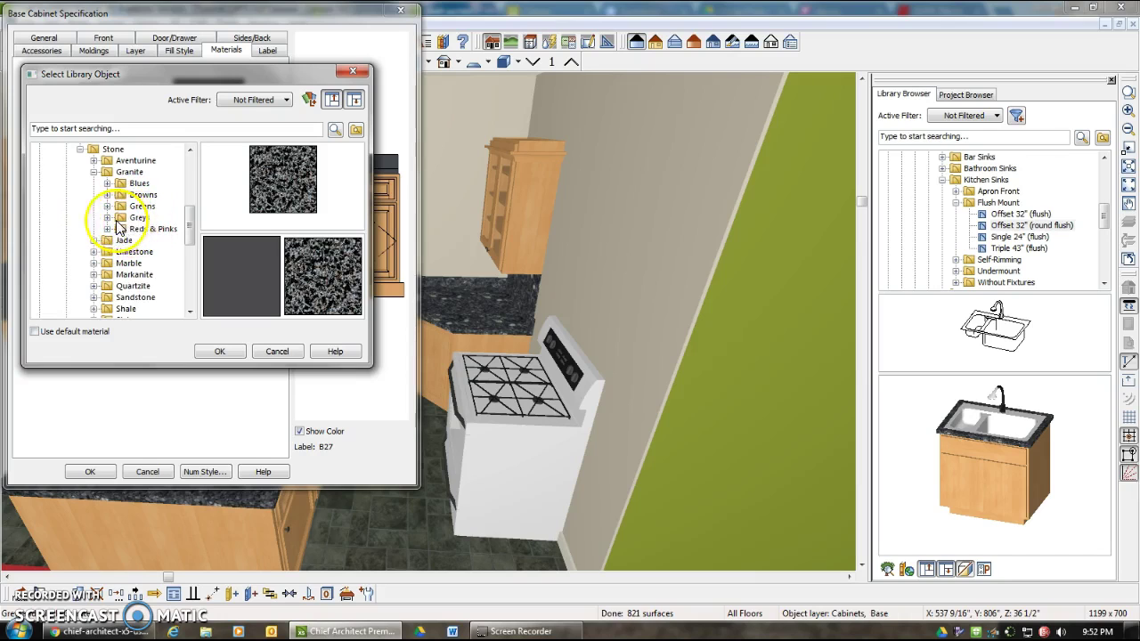
click(107, 206)
click(157, 217)
click(153, 229)
click(155, 241)
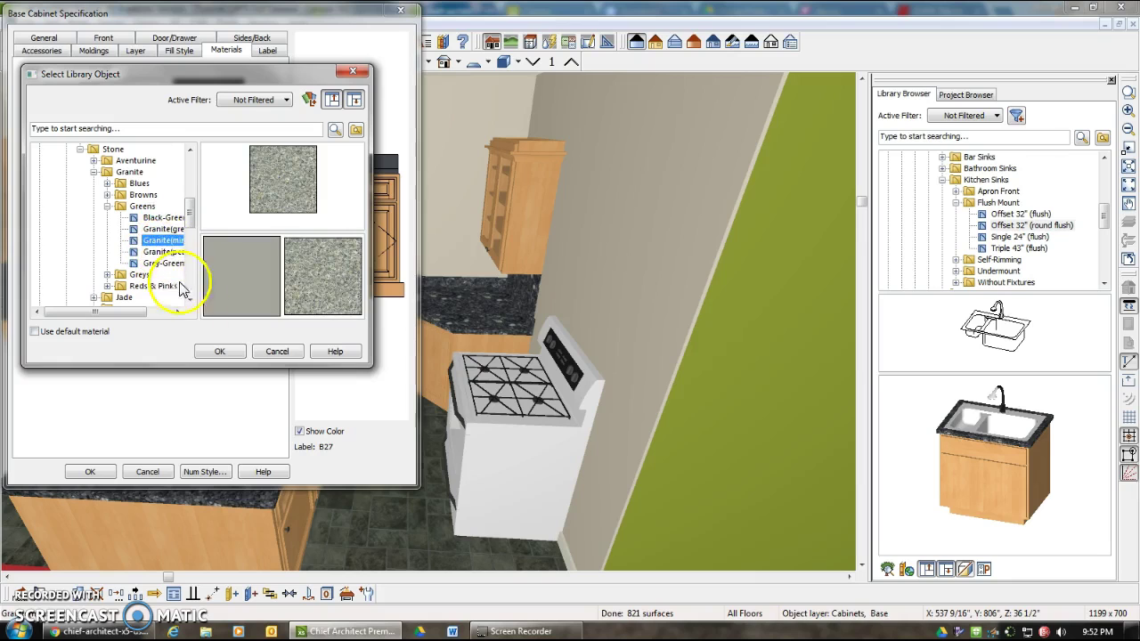
click(223, 357)
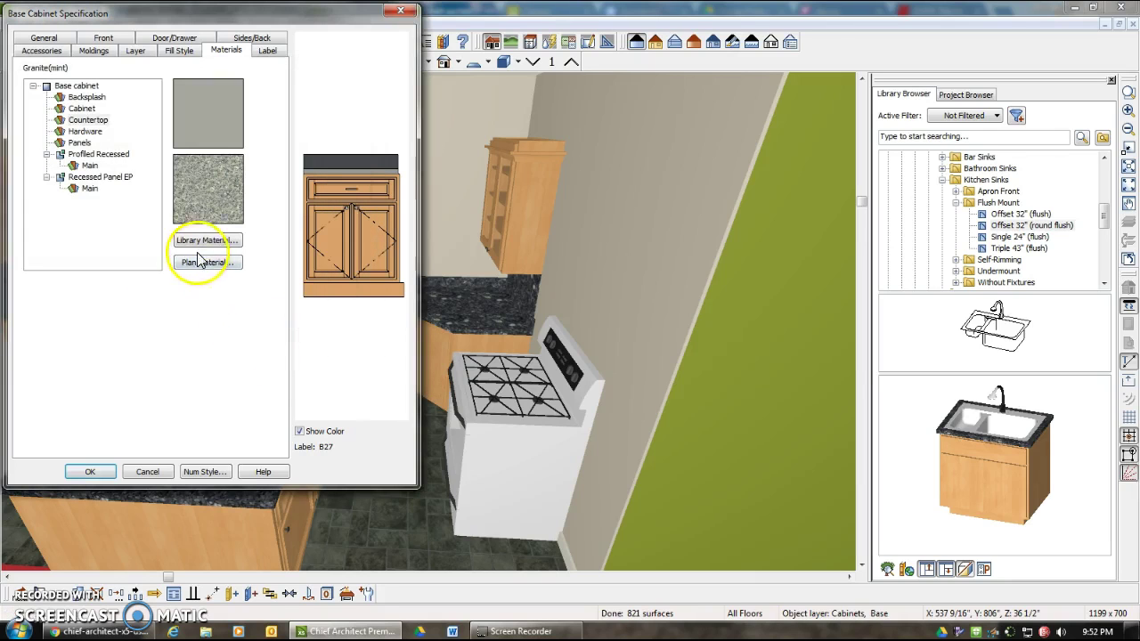
click(96, 472)
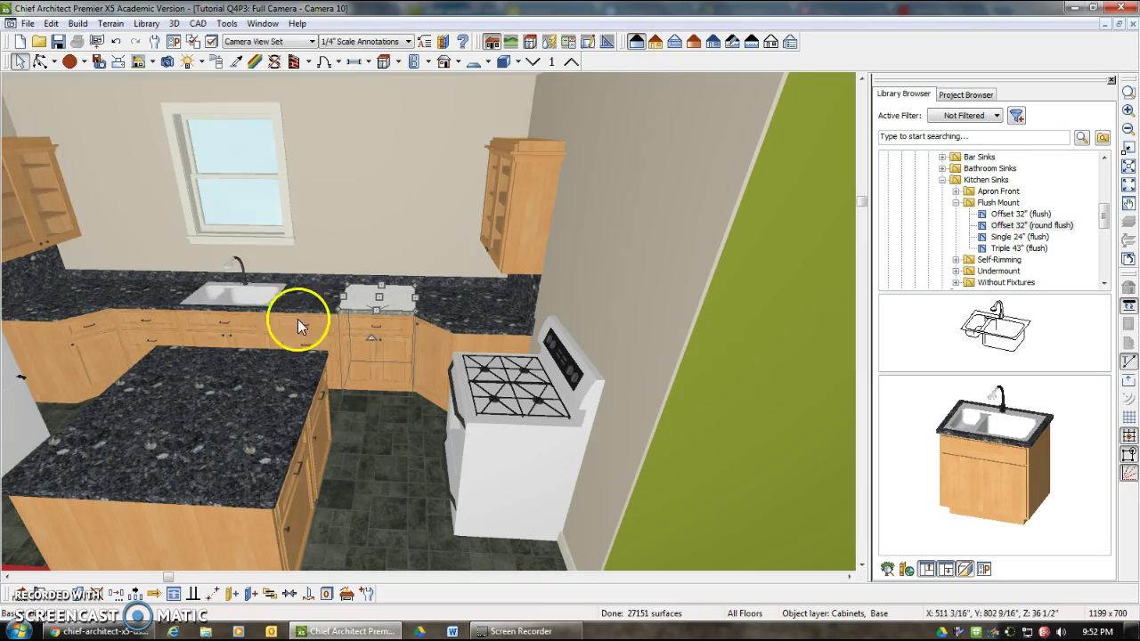
Step: Sample the Granite(mint) countertop with the Material Eyedropper and paint it onto the other wall-side countertops and backsplashes
click(236, 62)
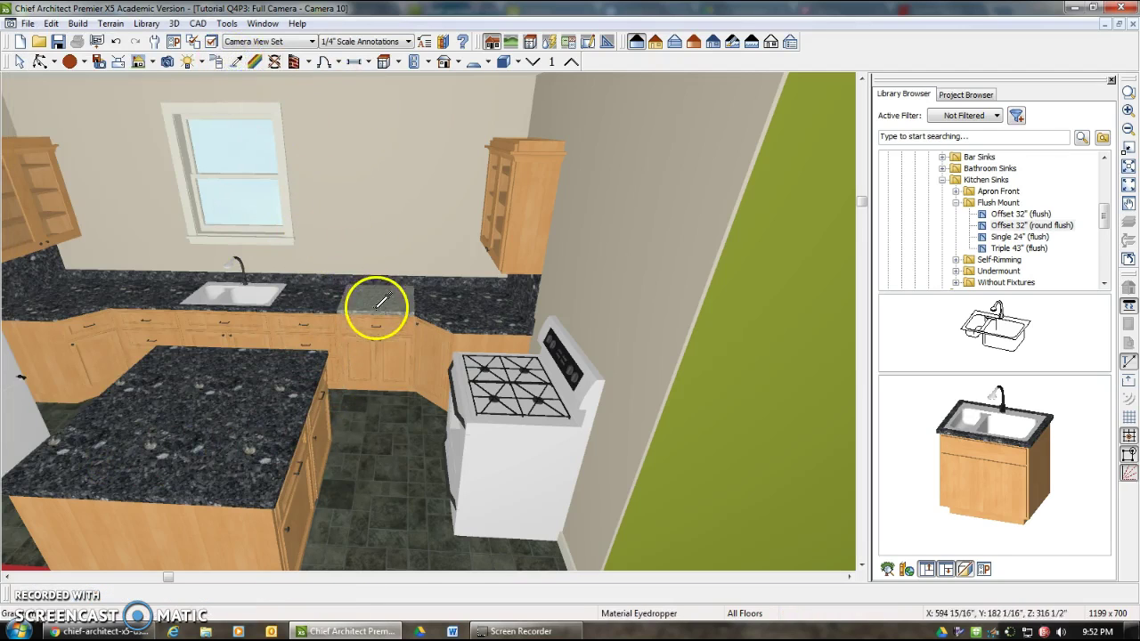
click(323, 294)
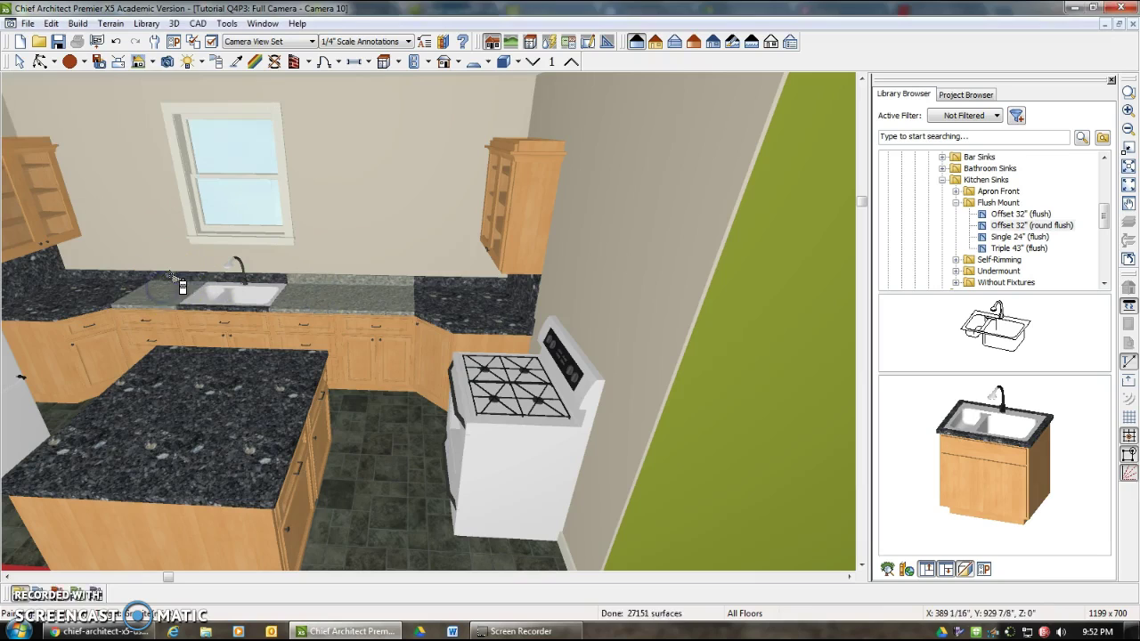
click(112, 276)
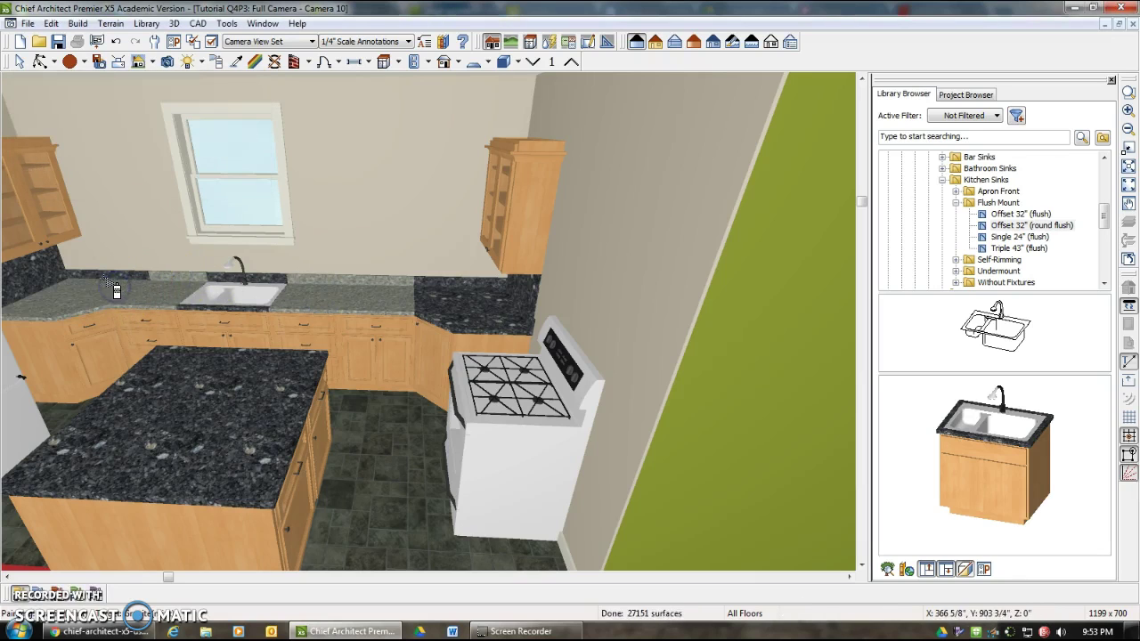
click(293, 288)
click(255, 309)
click(445, 281)
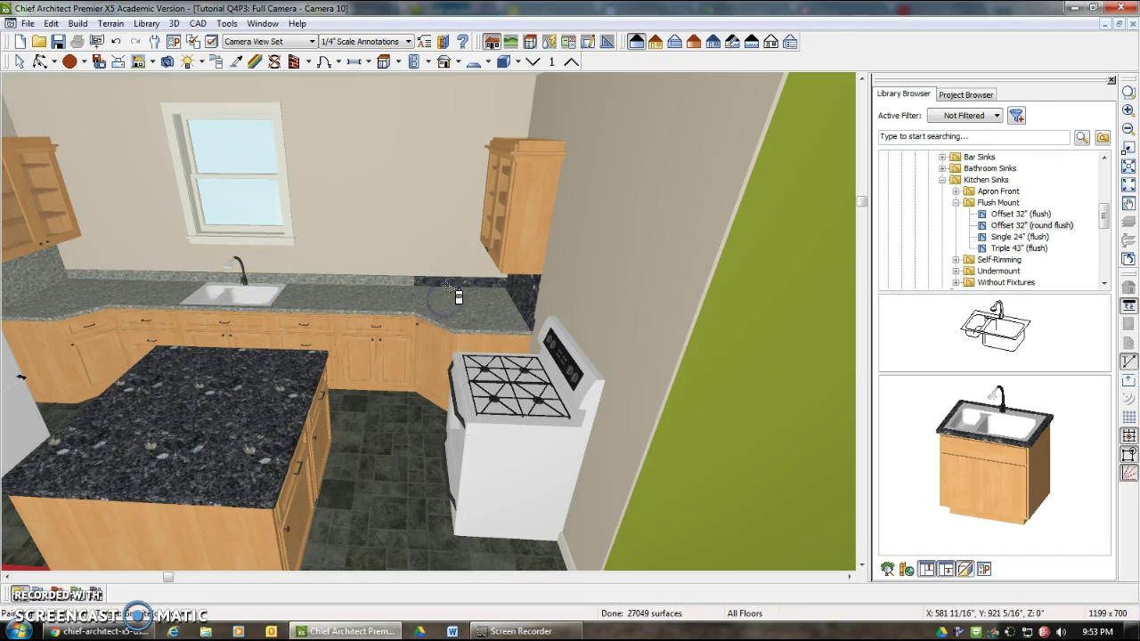
Step: Paint the same granite onto the four island countertops and the remaining backsplash beside the range
click(249, 395)
click(241, 451)
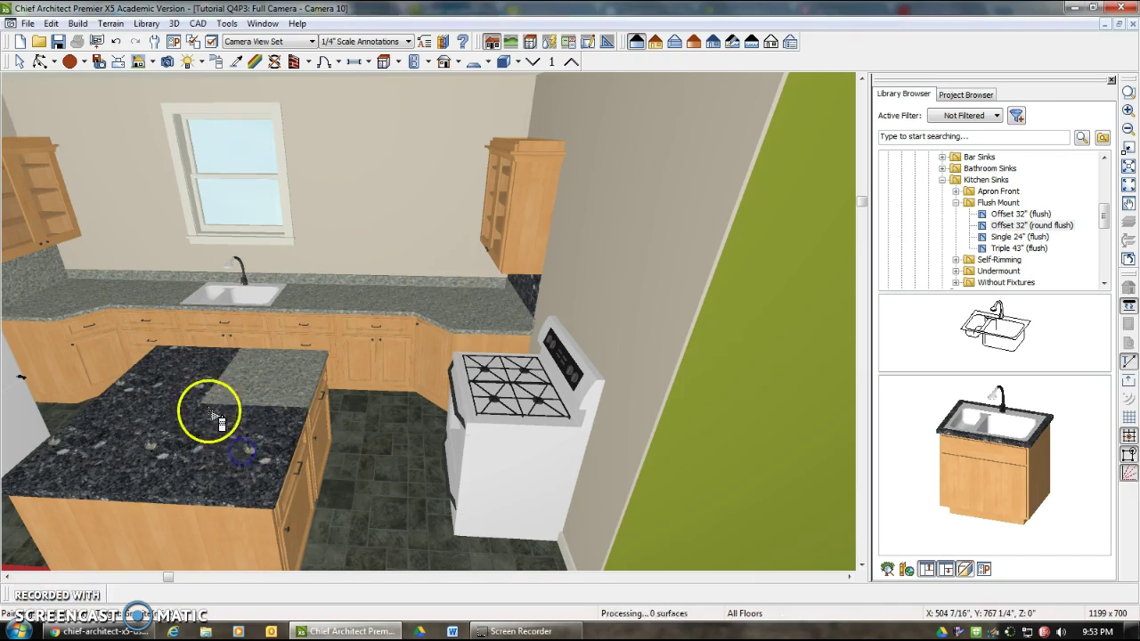
click(194, 368)
click(140, 451)
click(530, 294)
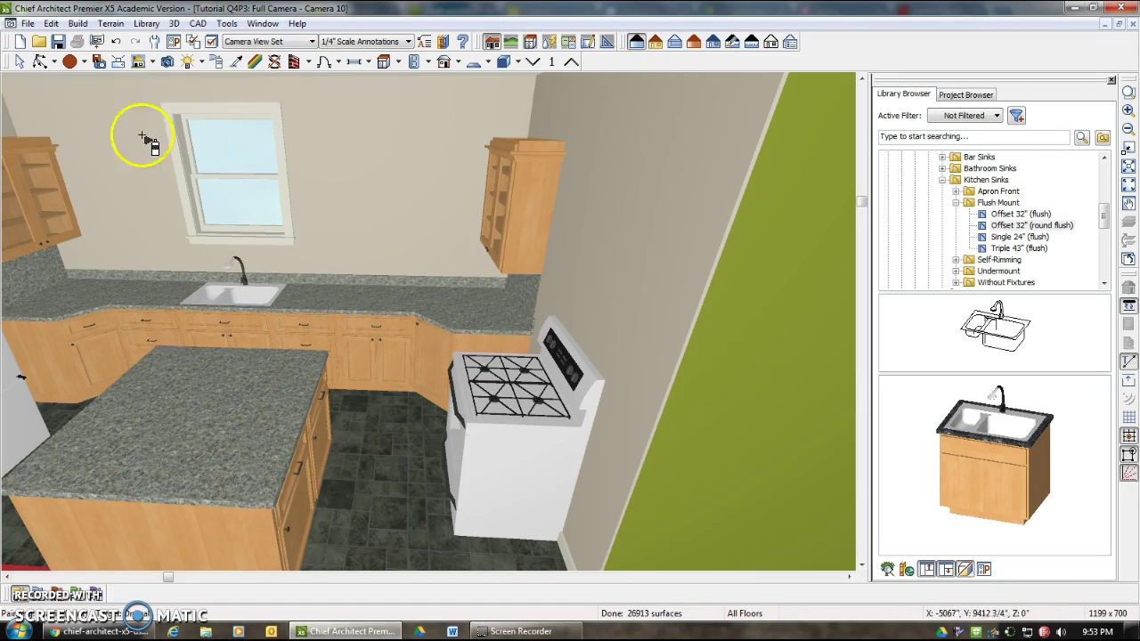
click(18, 61)
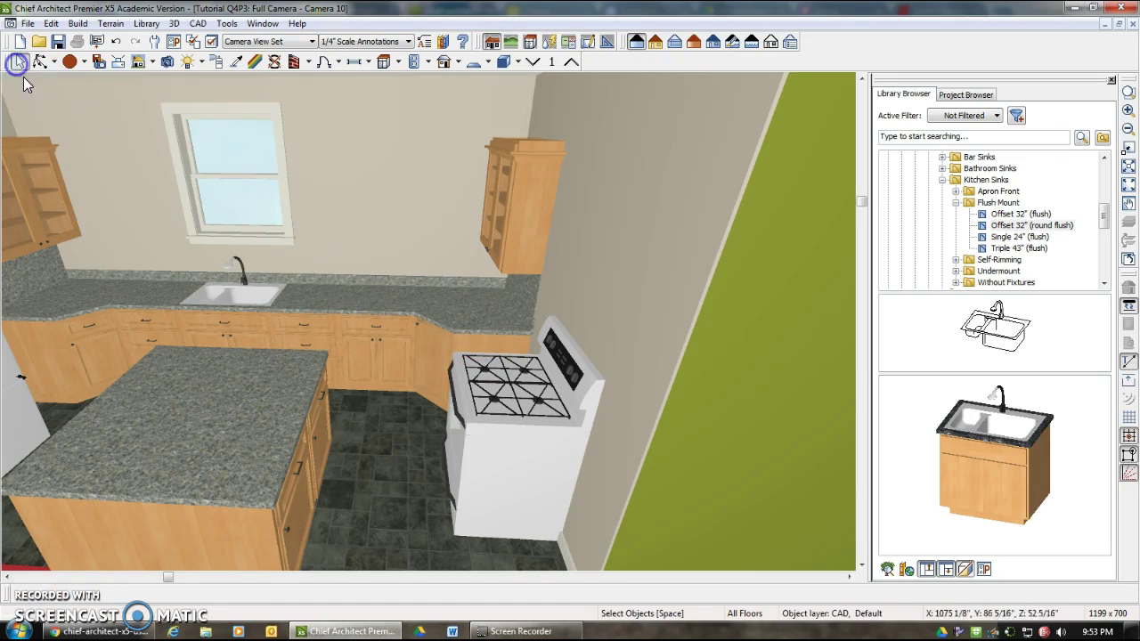
Step: Assign Bleached Ash from the library's Ash woods as the cabinet material of the corner base cabinet beside the refrigerator
double_click(108, 352)
click(226, 36)
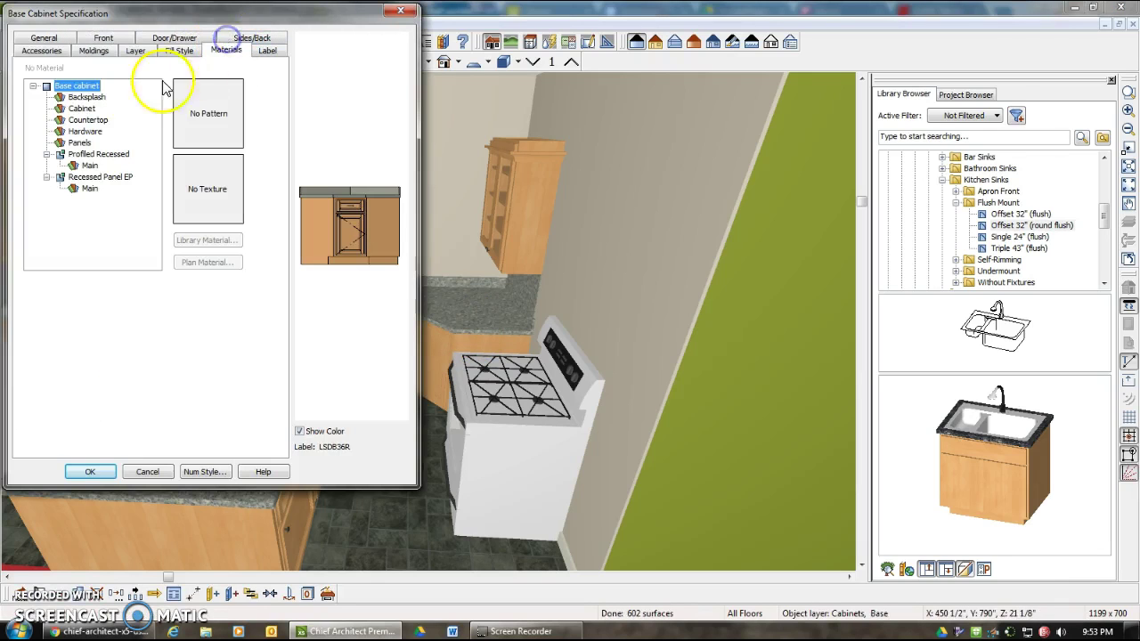
click(82, 107)
click(202, 113)
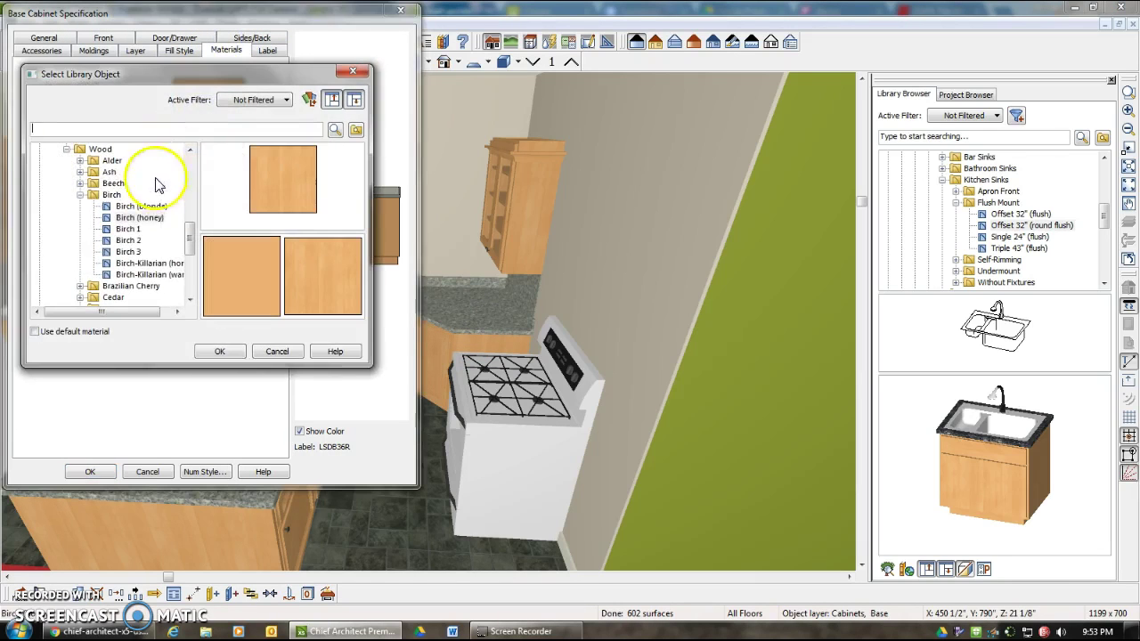
click(80, 194)
click(80, 171)
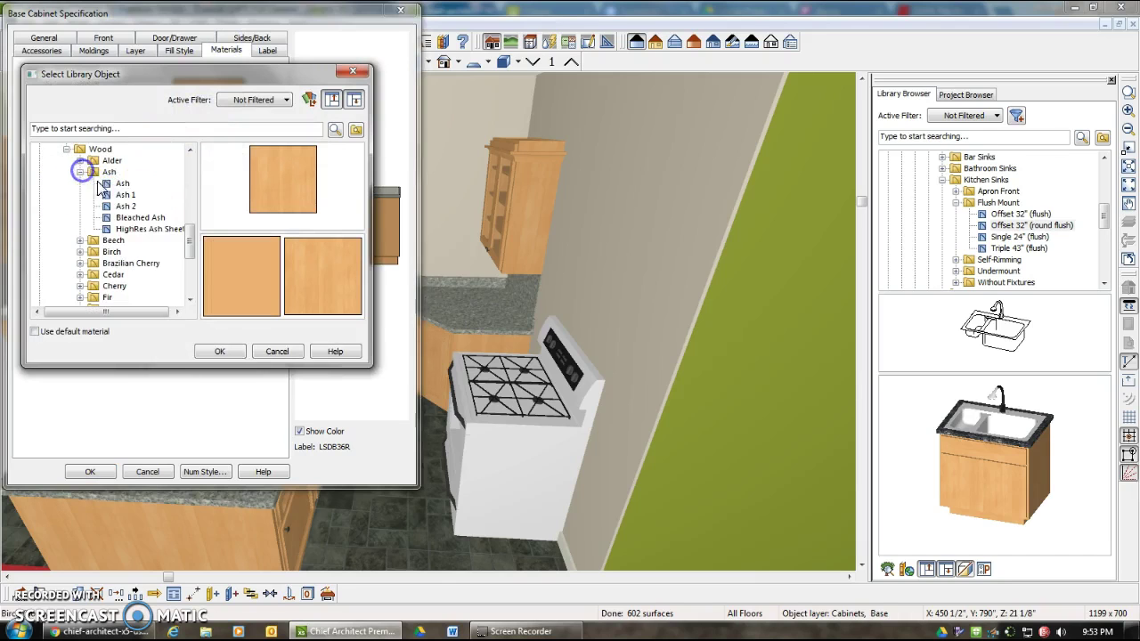
click(123, 217)
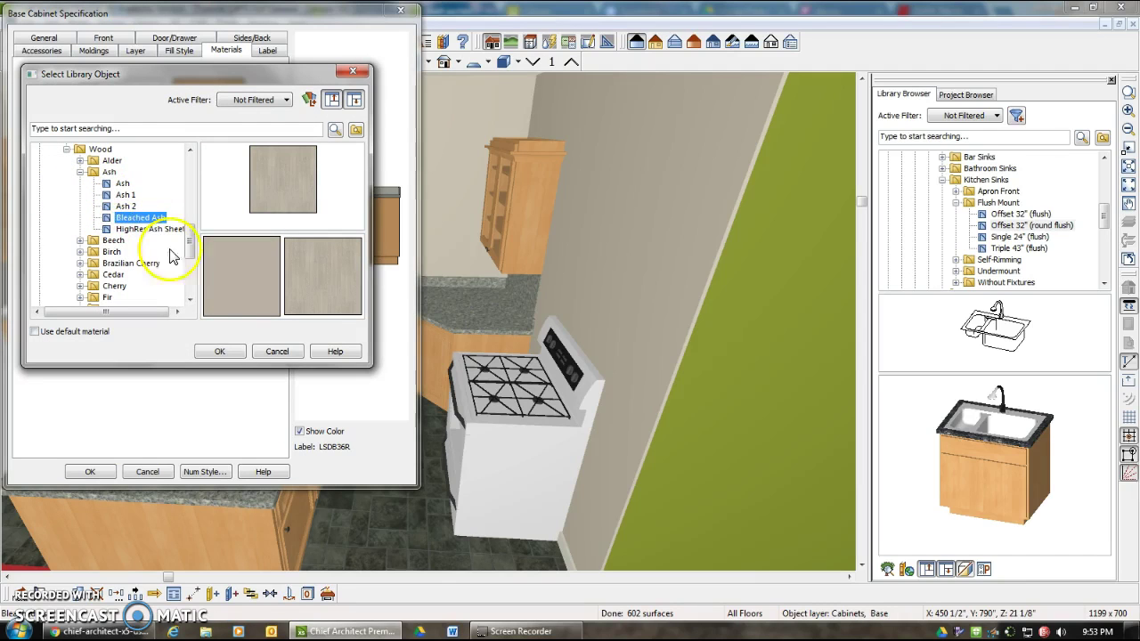
click(225, 350)
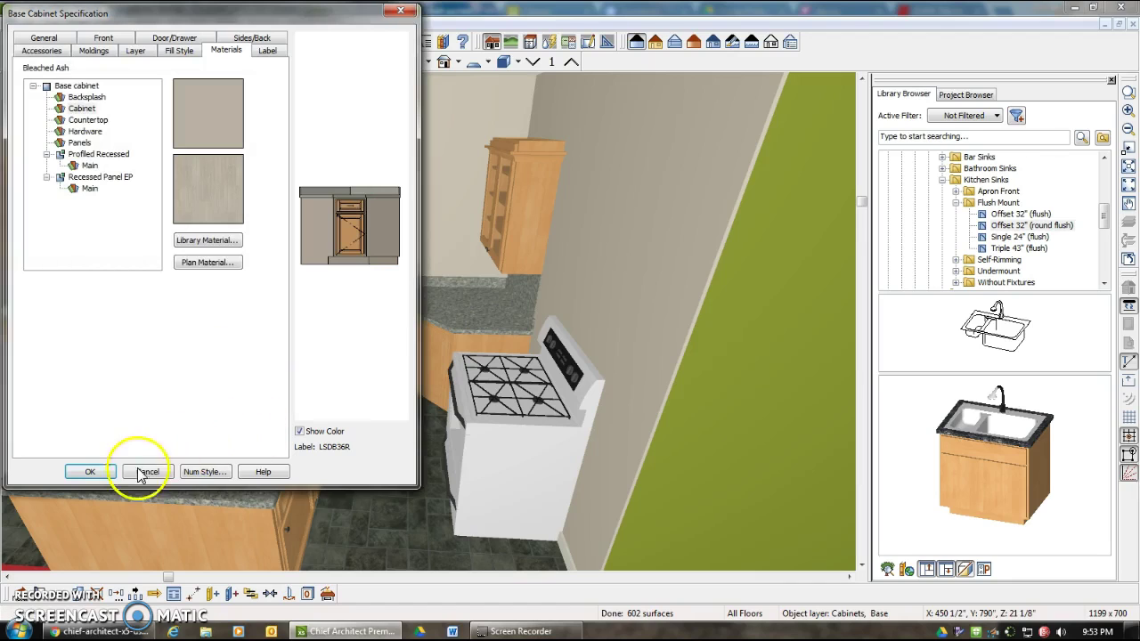
click(90, 472)
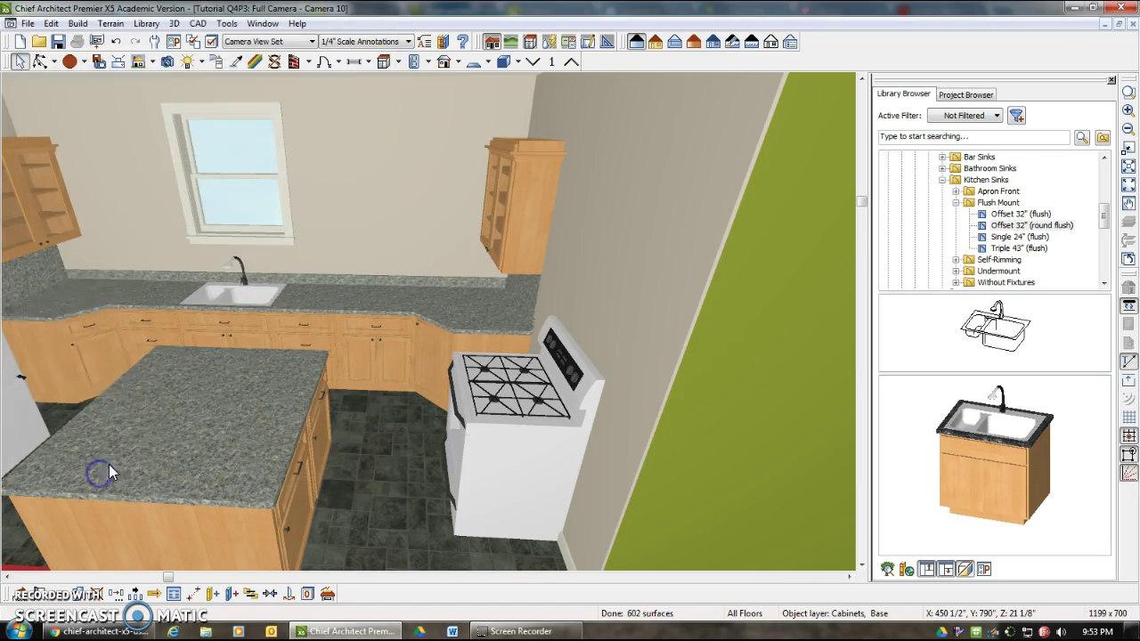
Step: Sample the Bleached Ash with the Material Eyedropper and paint it onto the refrigerator-side corner cabinet, the adjacent drawer cabinet and the sink cabinet
click(236, 62)
click(94, 348)
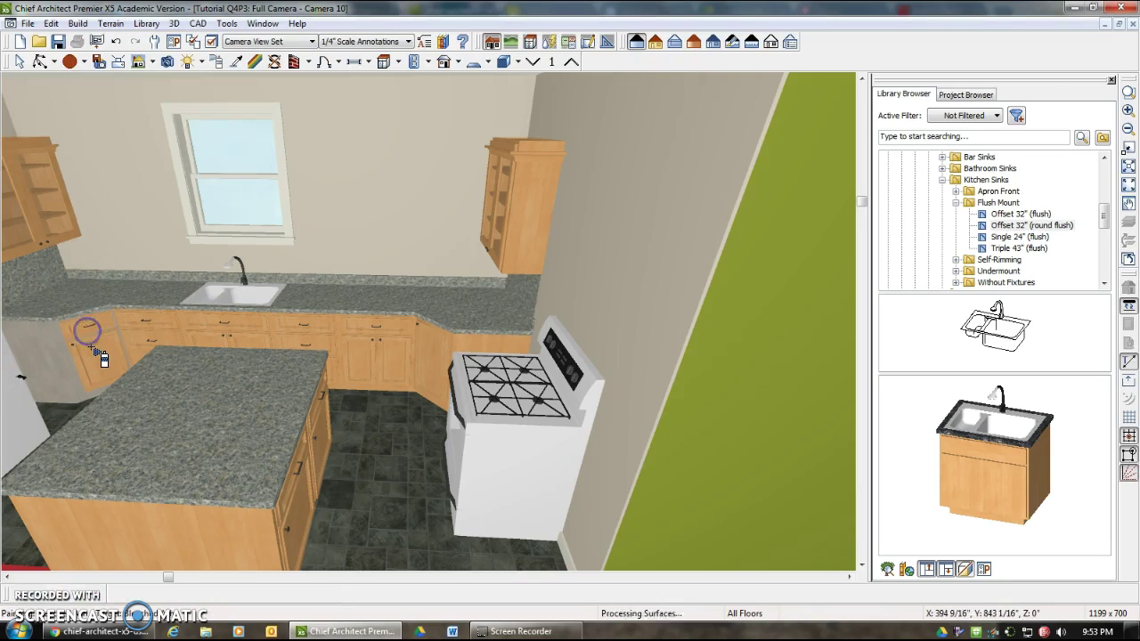
click(136, 333)
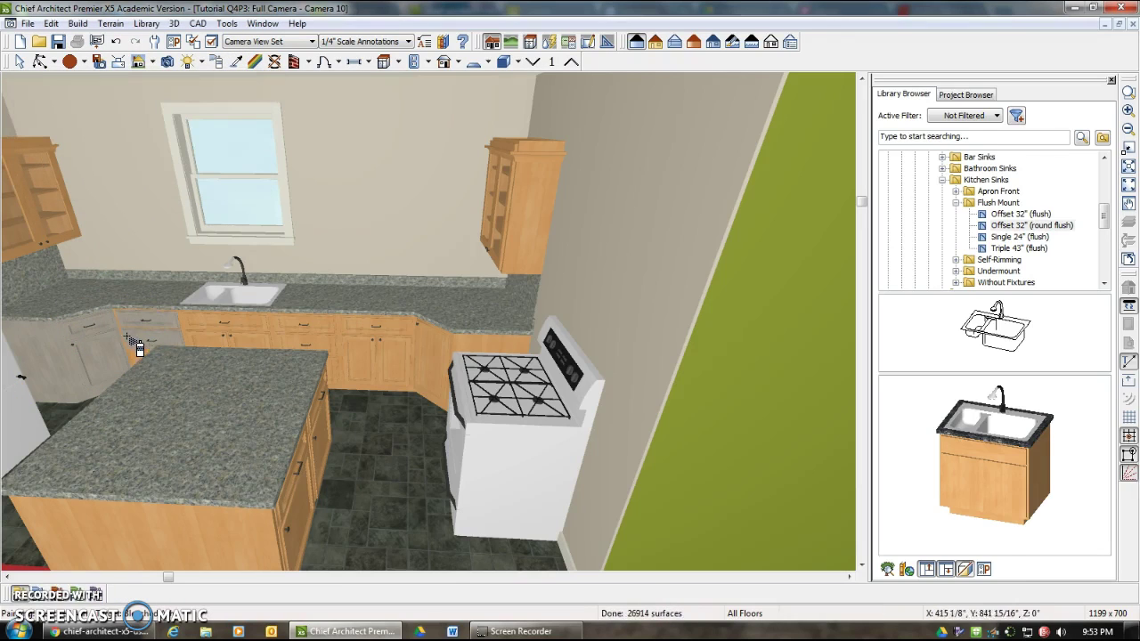
click(117, 324)
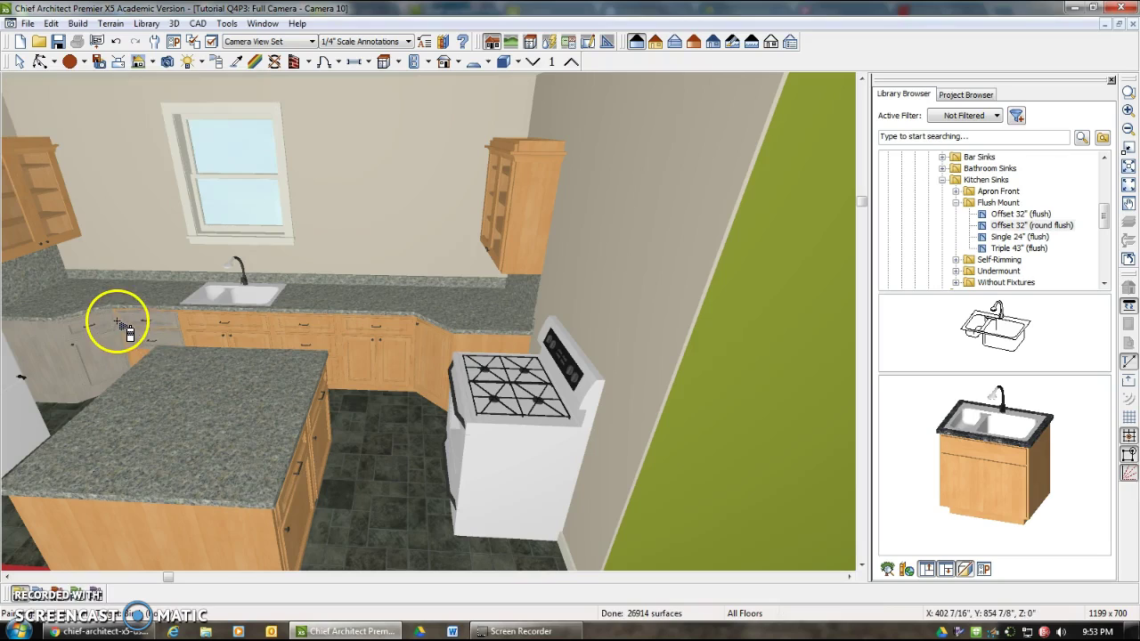
click(190, 322)
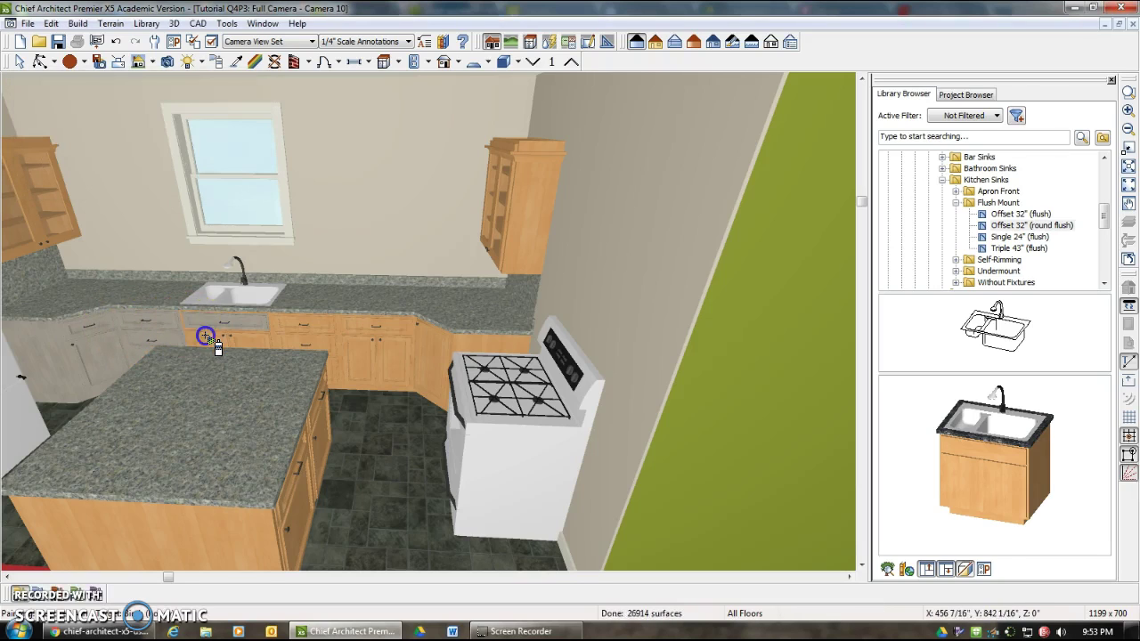
click(184, 326)
click(250, 326)
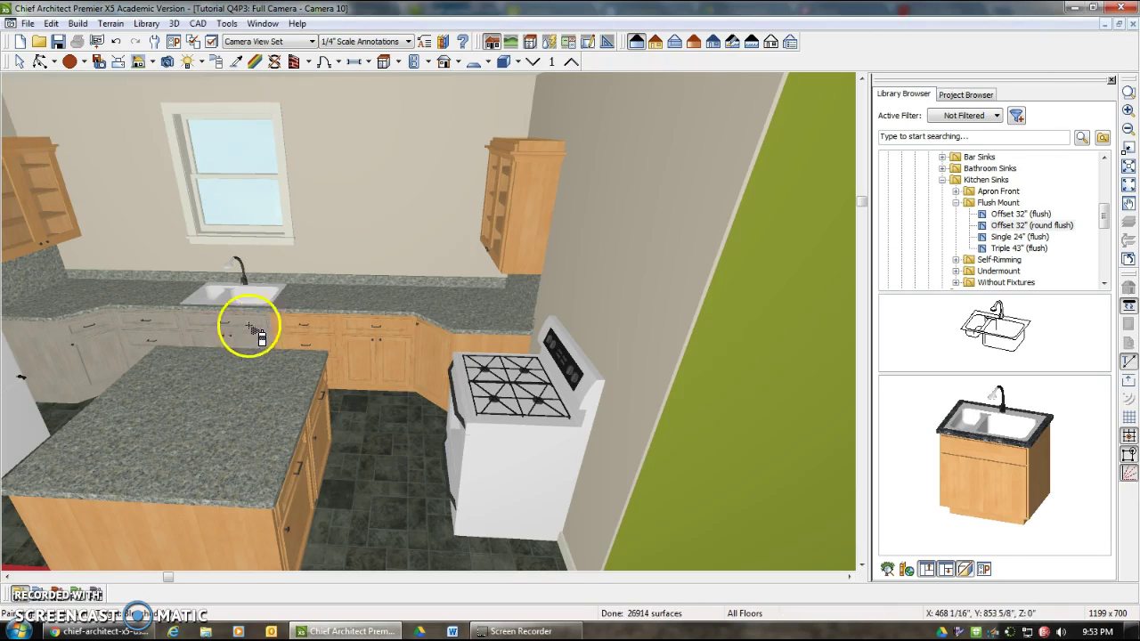
Step: Paint Bleached Ash onto the drawer base, the two-door base and the corner base cabinet between the sink and the range
click(324, 345)
click(274, 337)
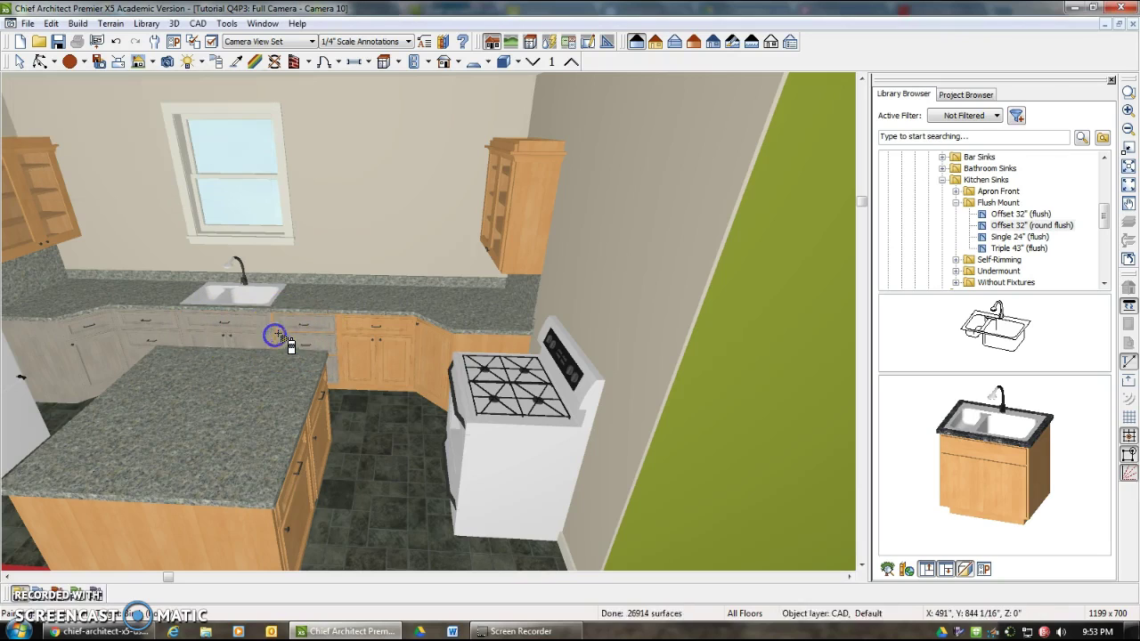
click(348, 324)
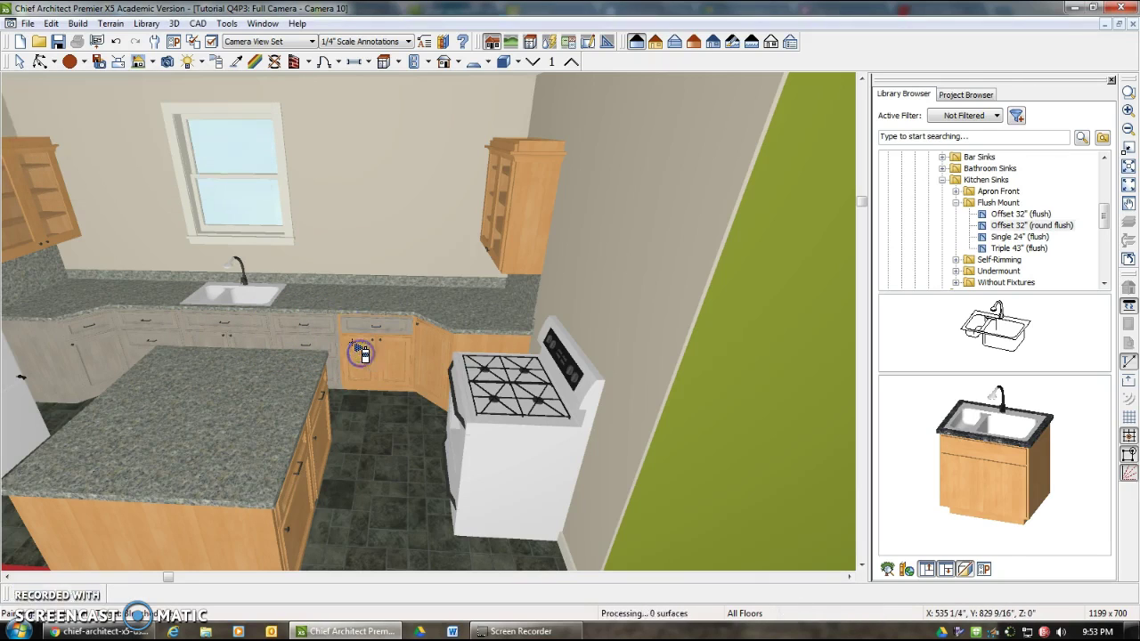
click(377, 336)
click(421, 337)
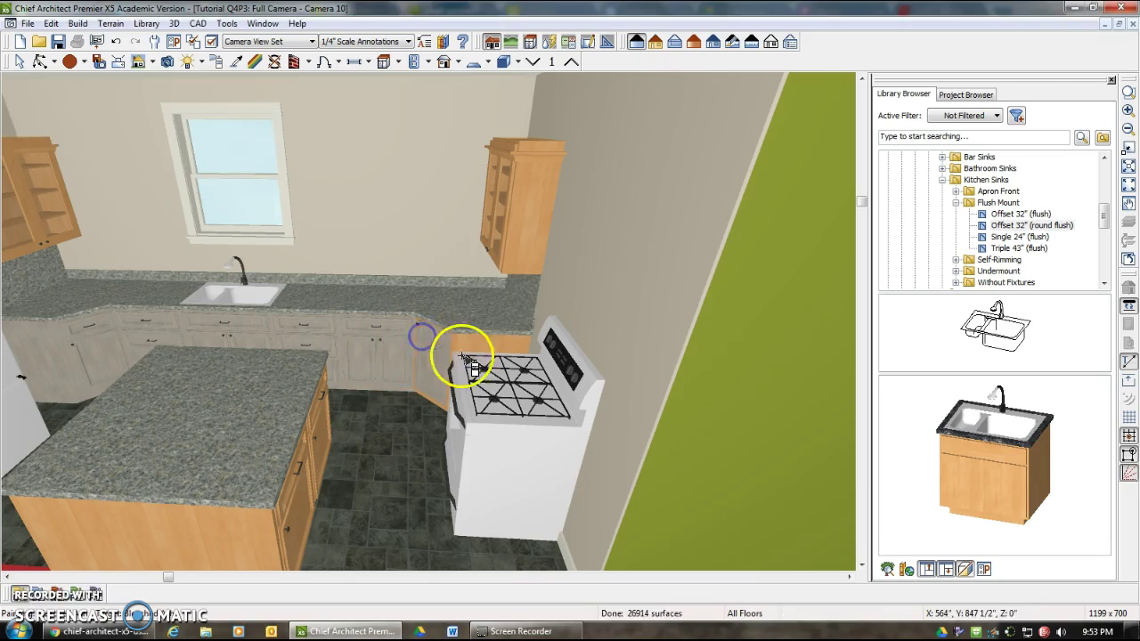
Step: Paint Bleached Ash onto the wall cabinets on both sides of the window, including their doors and top moldings
click(533, 237)
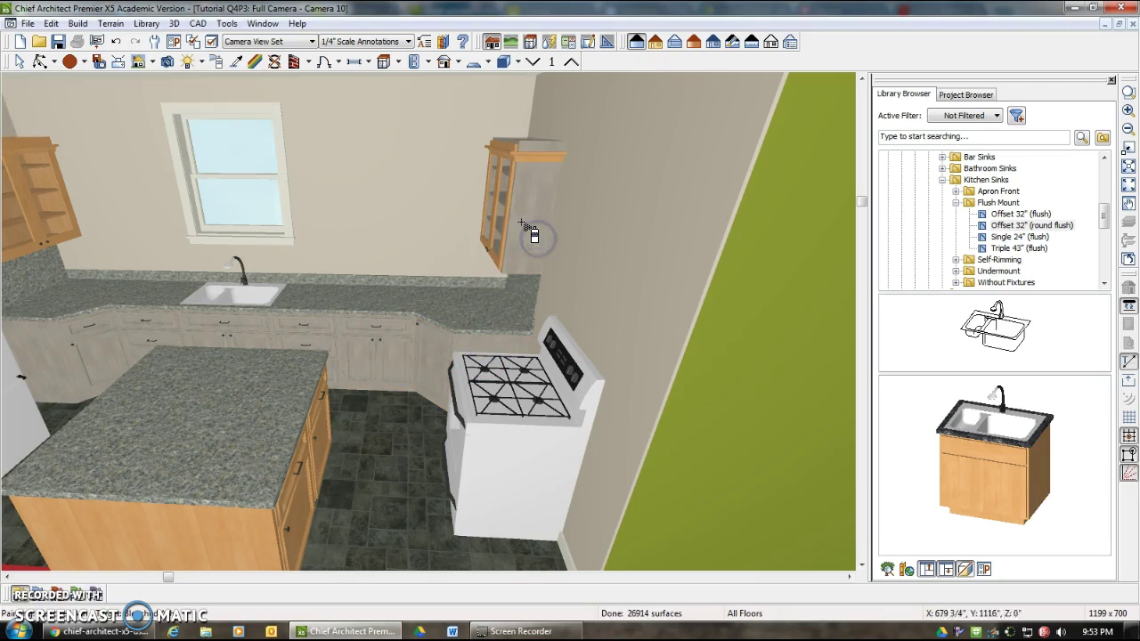
click(522, 156)
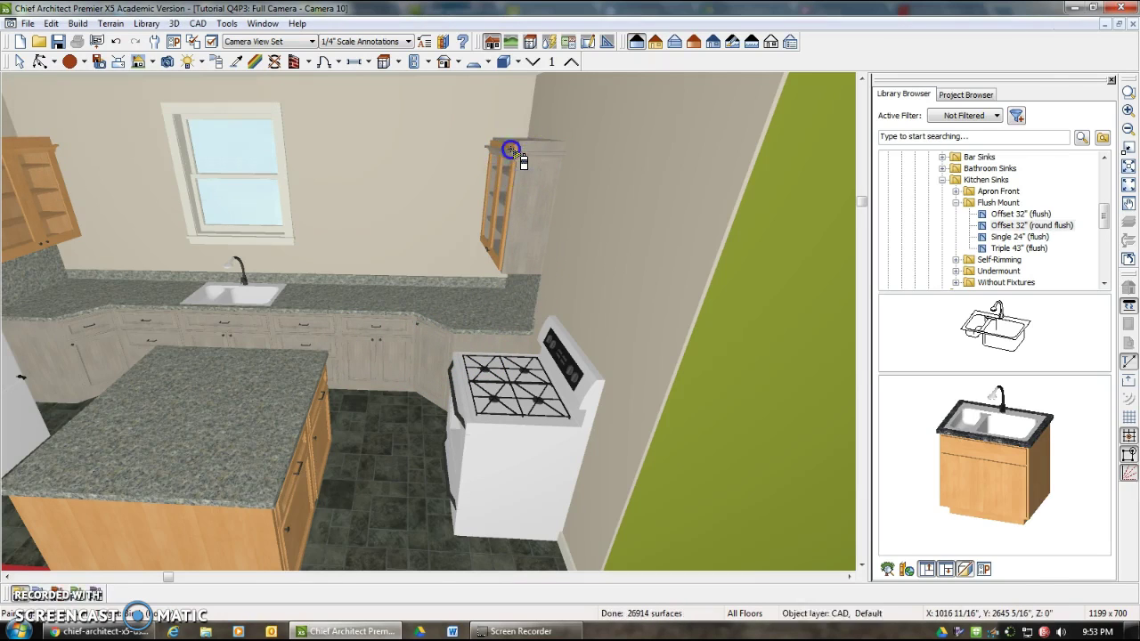
click(213, 238)
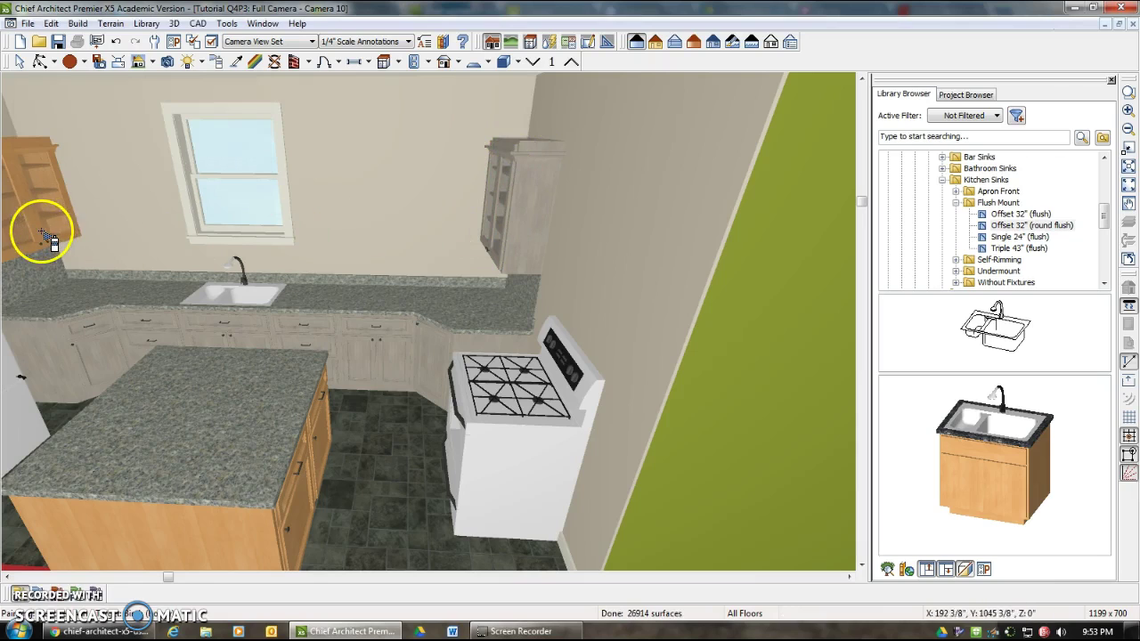
click(62, 214)
click(38, 140)
click(67, 143)
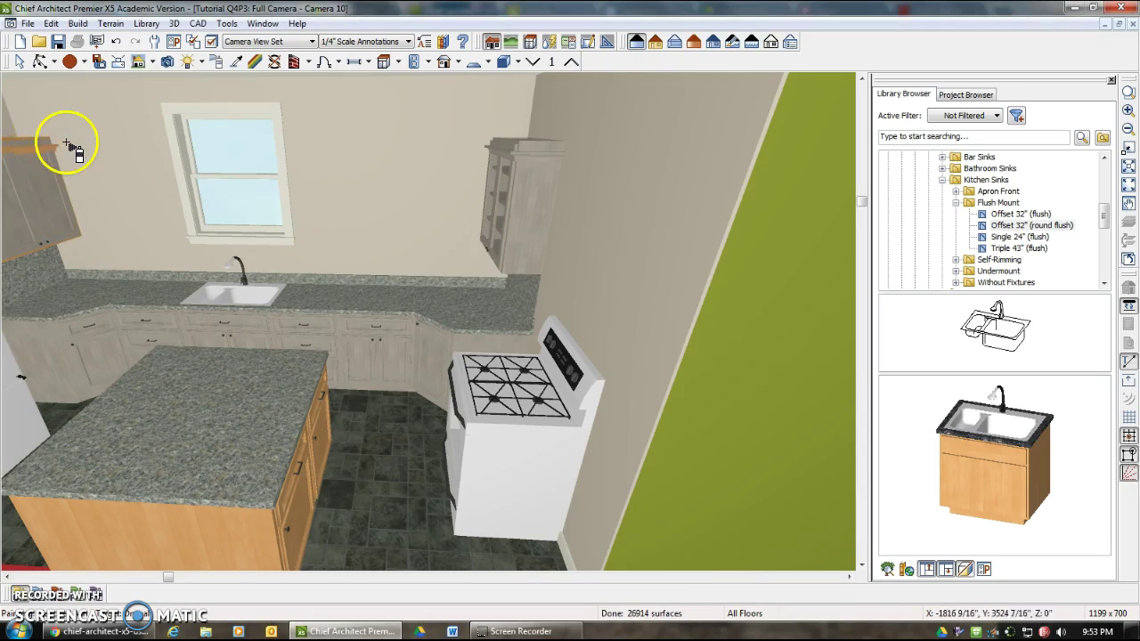
click(51, 141)
Step: Paint Bleached Ash onto the visible island panels, doors and drawer fronts and view the kitchen from another angle
scroll(182, 269, down, 2)
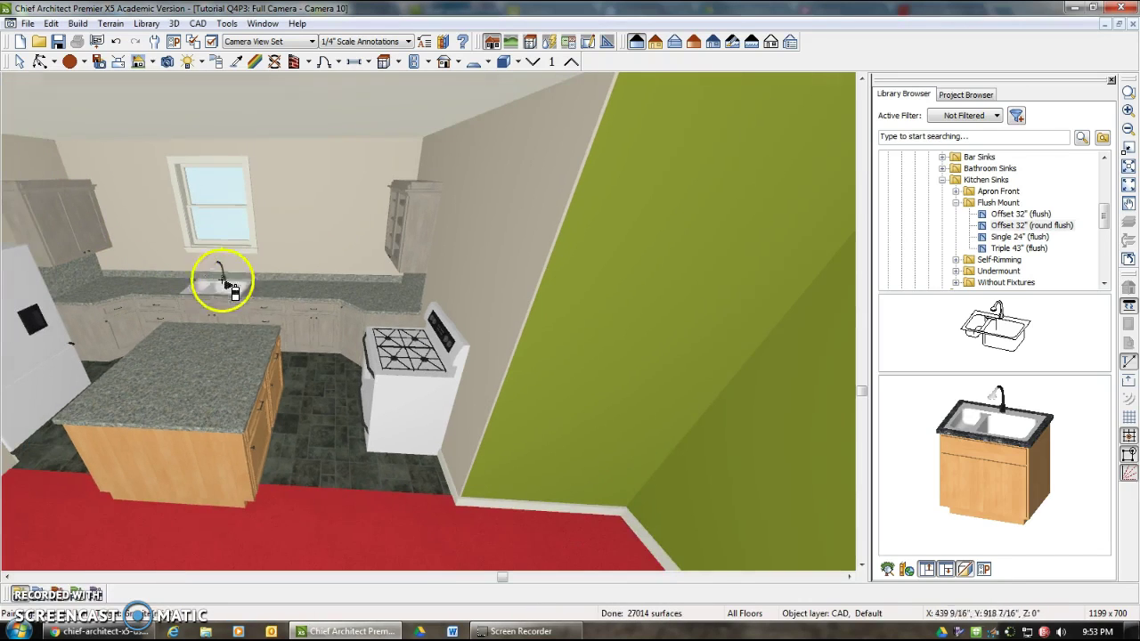
click(246, 446)
click(138, 488)
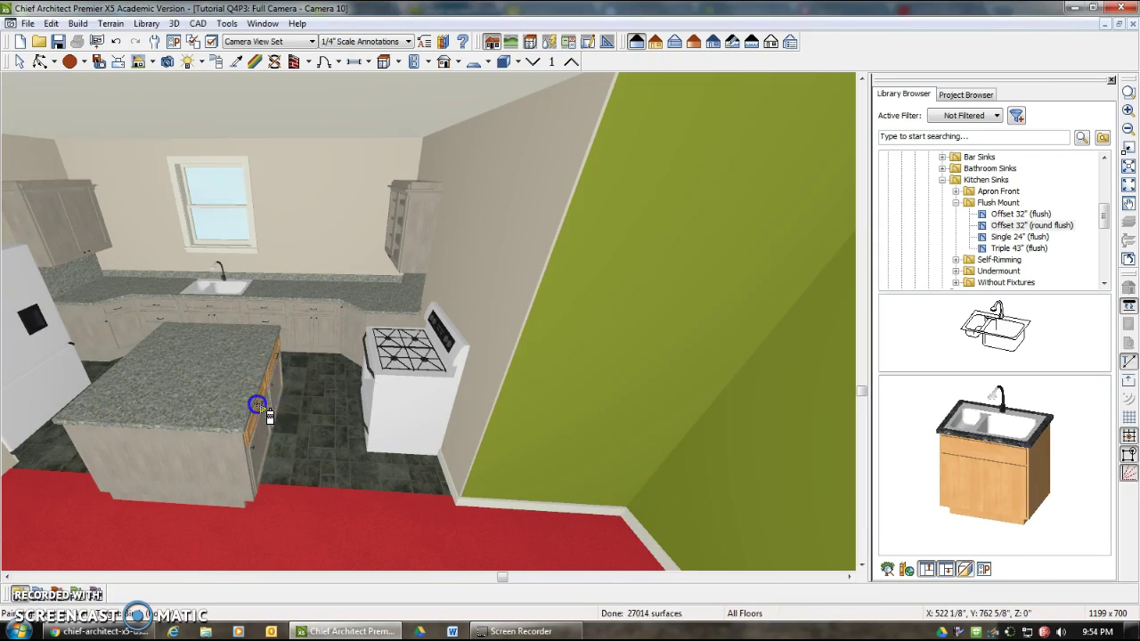
click(274, 367)
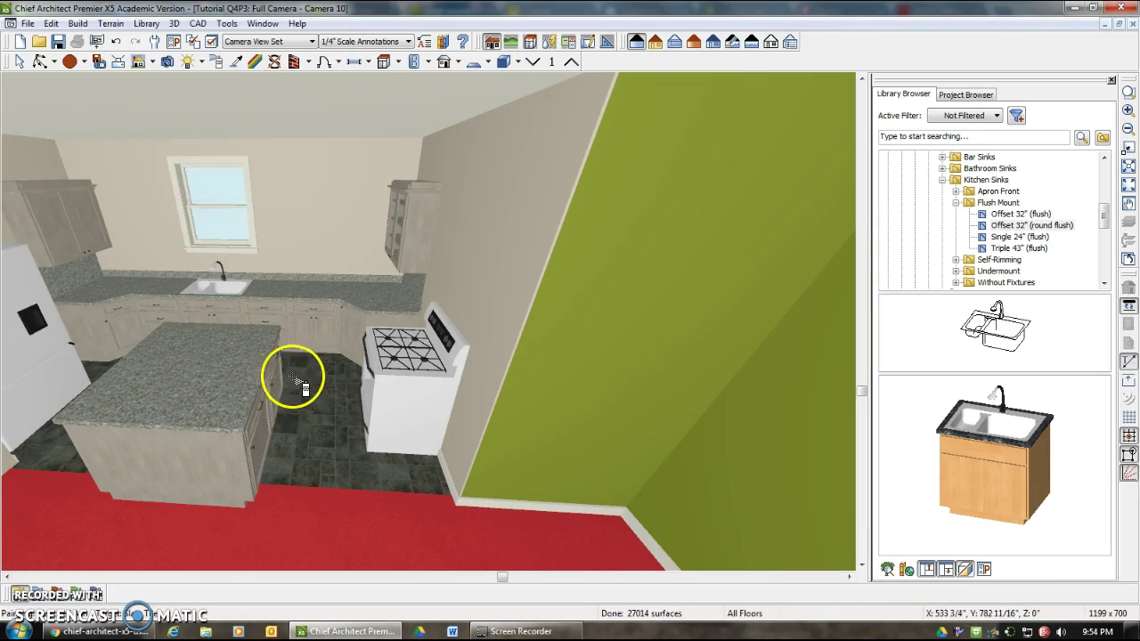
click(40, 62)
drag(122, 372, 145, 369)
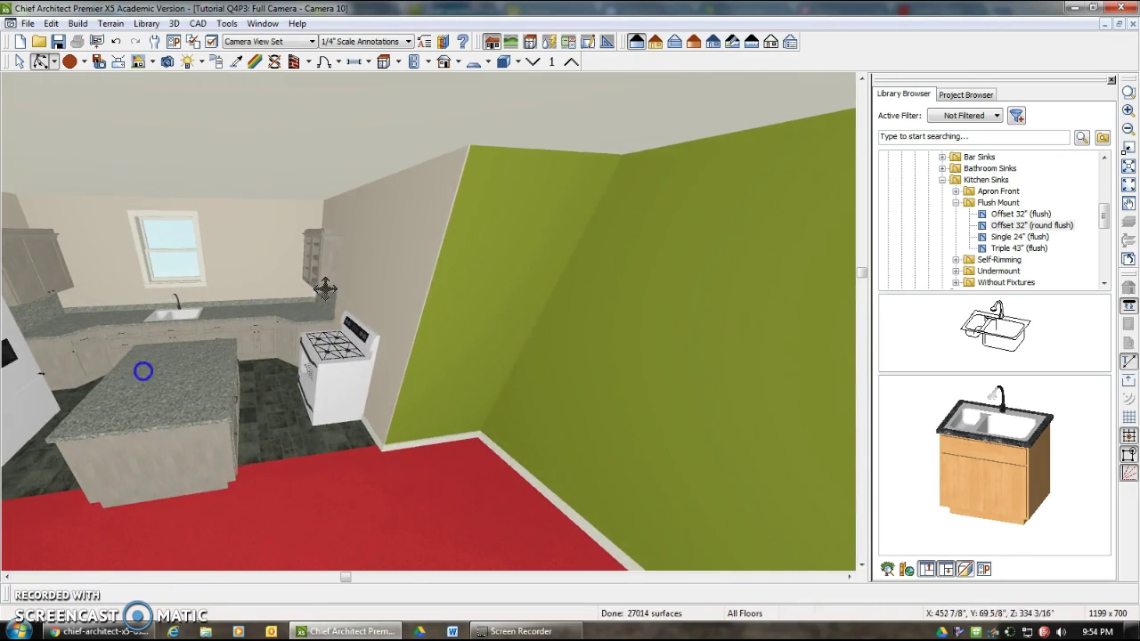
Step: Return to the floor plan and draw a rectangular custom countertop about 5'-11" wide over the kitchen island
click(1131, 23)
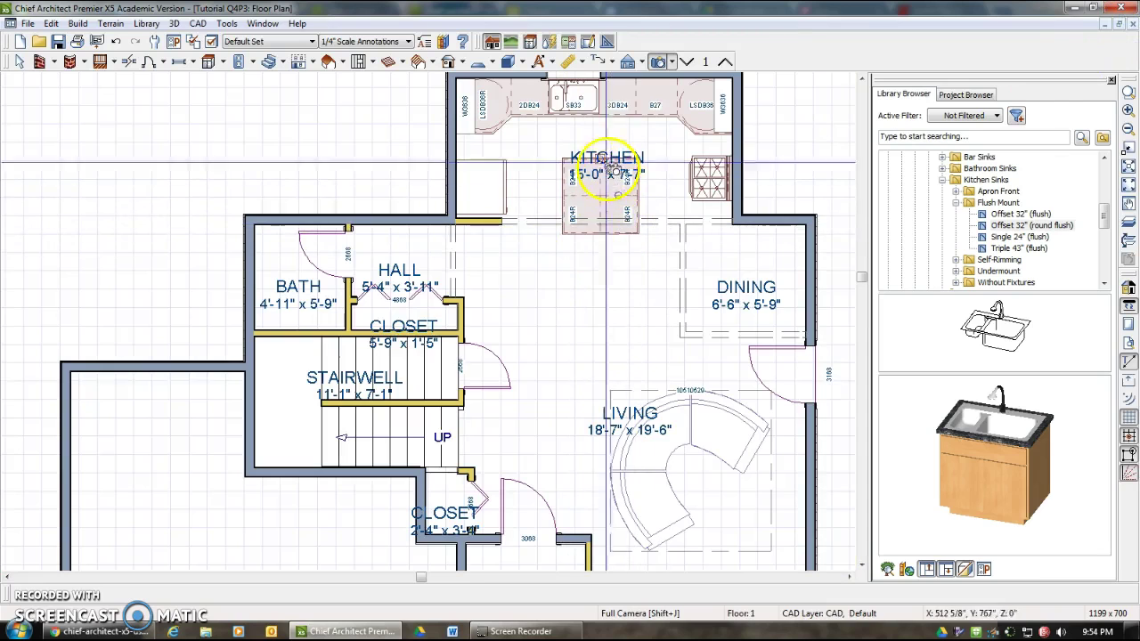
click(224, 62)
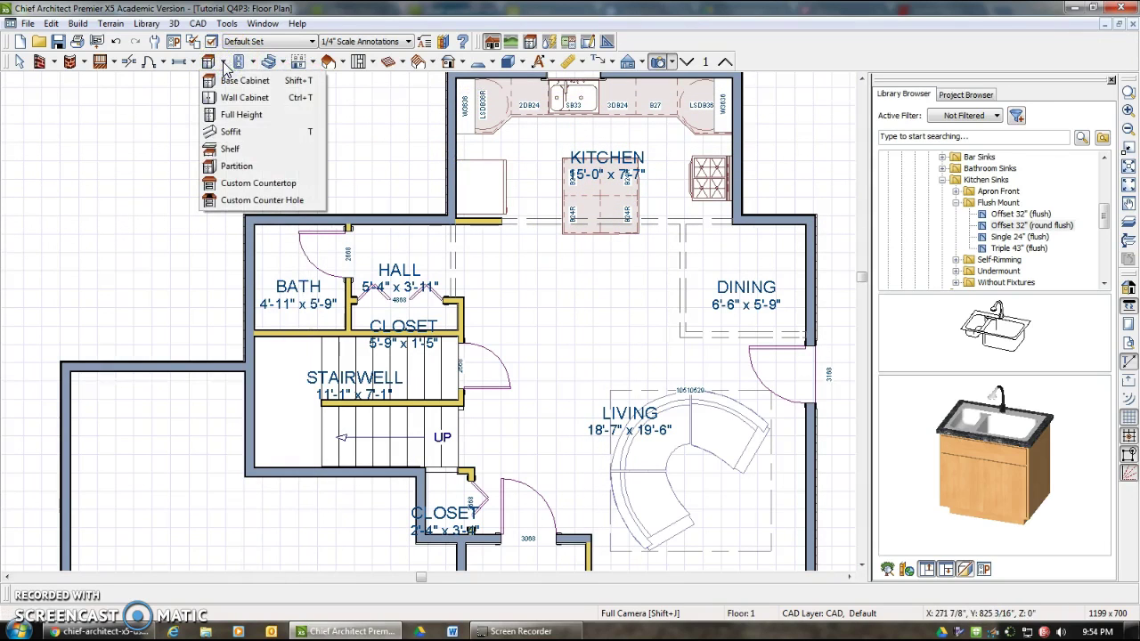
click(259, 184)
drag(568, 169, 654, 264)
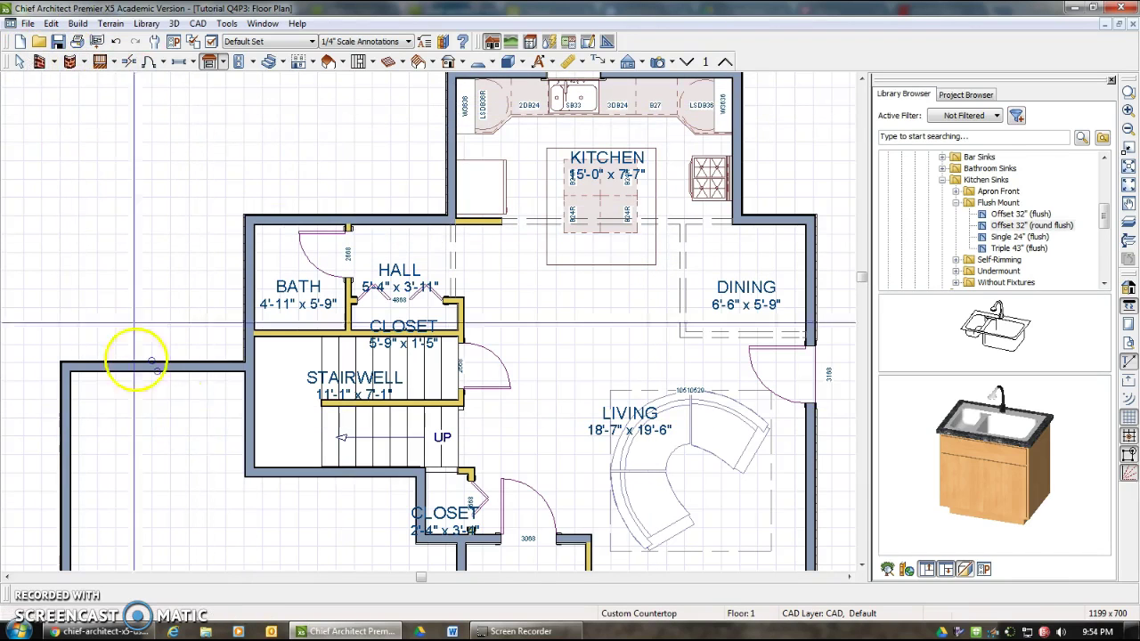
Step: Try aligning the custom countertop to a drawn line by closest edges, and move it back over the island
click(19, 61)
right_click(571, 250)
click(574, 251)
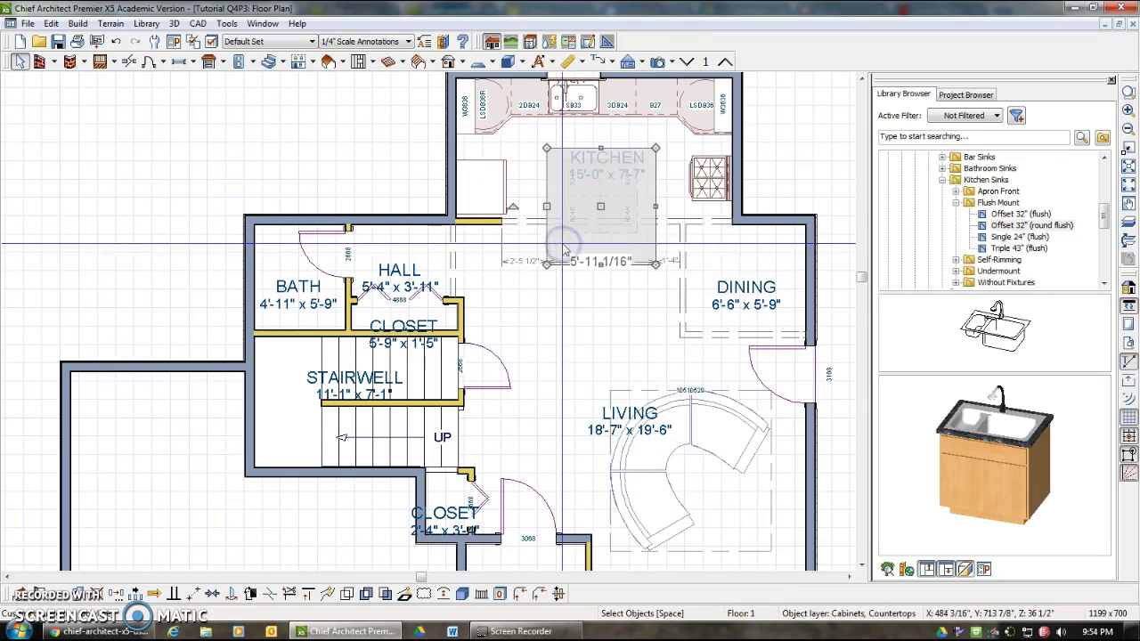
click(521, 594)
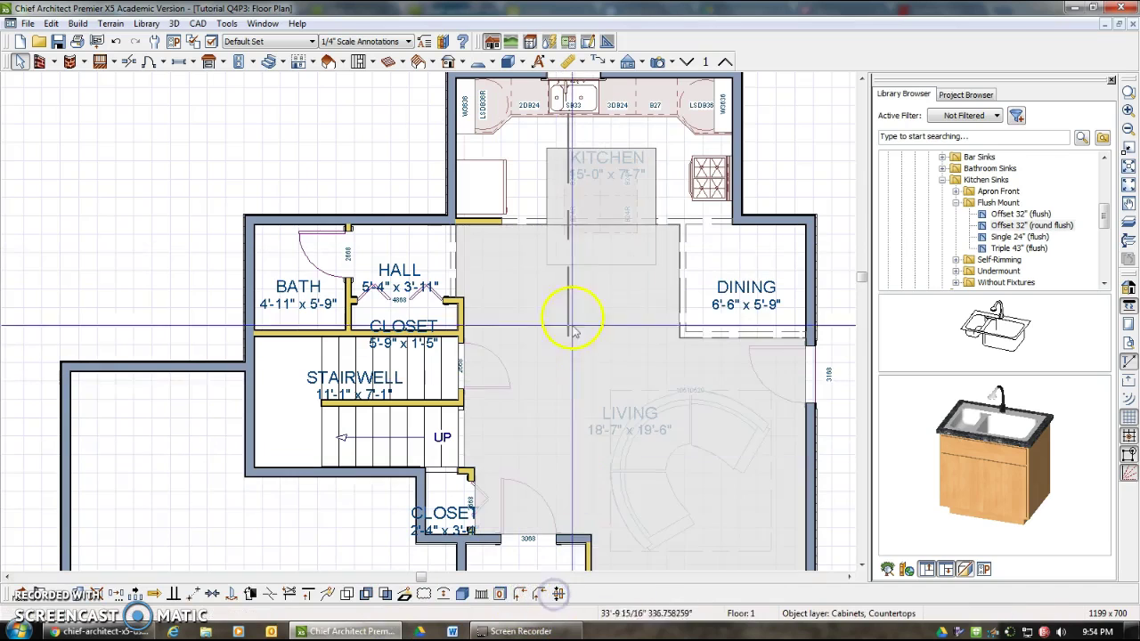
click(599, 250)
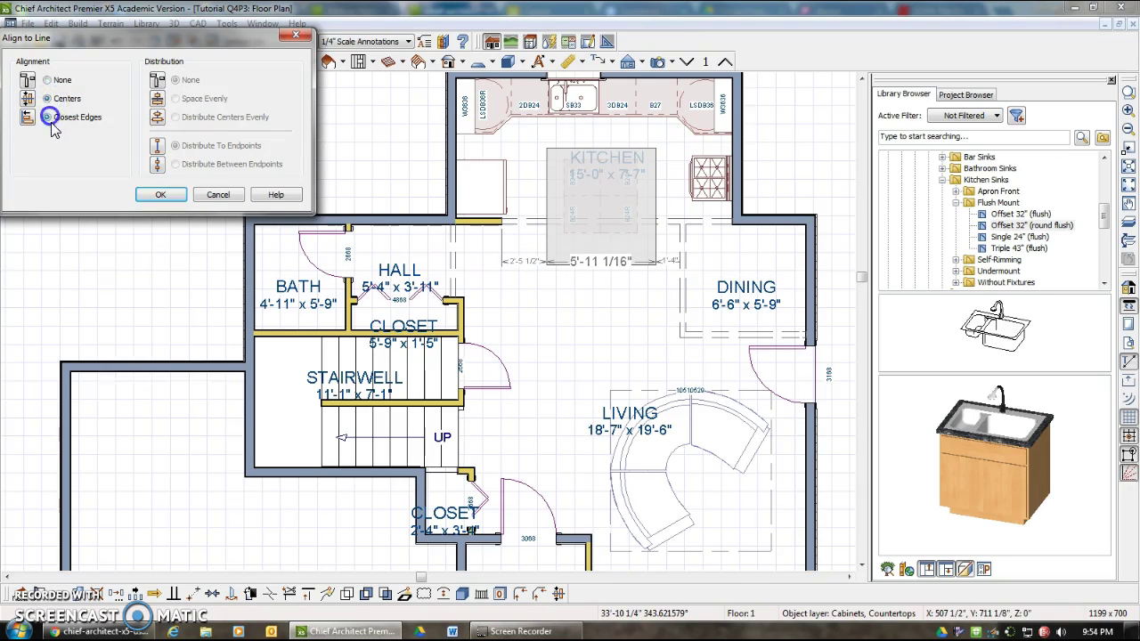
click(161, 194)
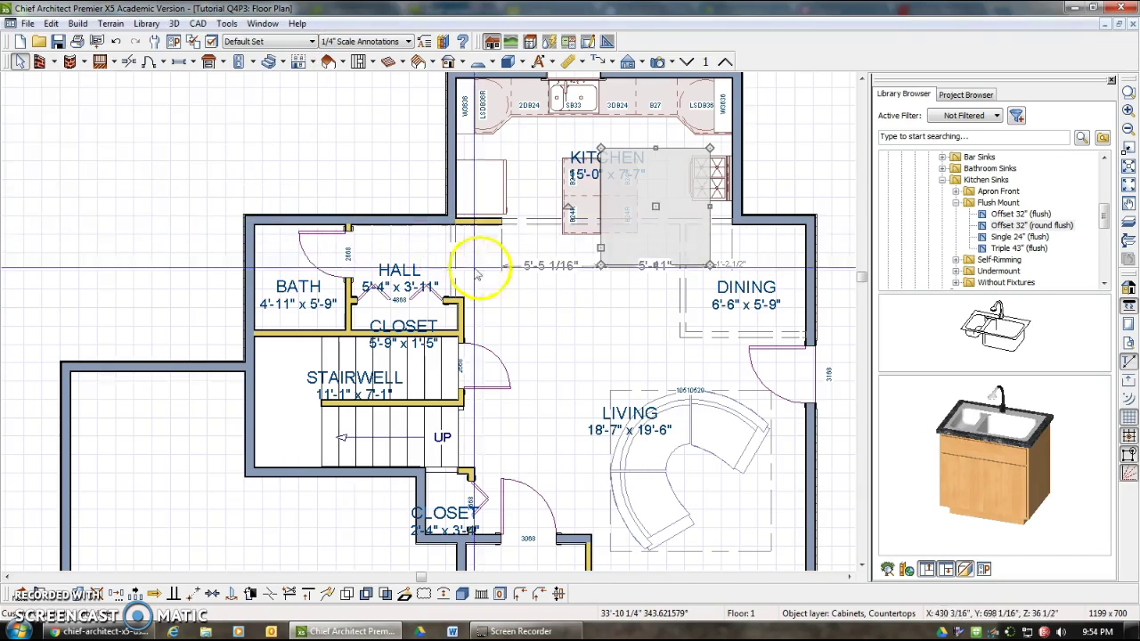
drag(653, 204, 606, 203)
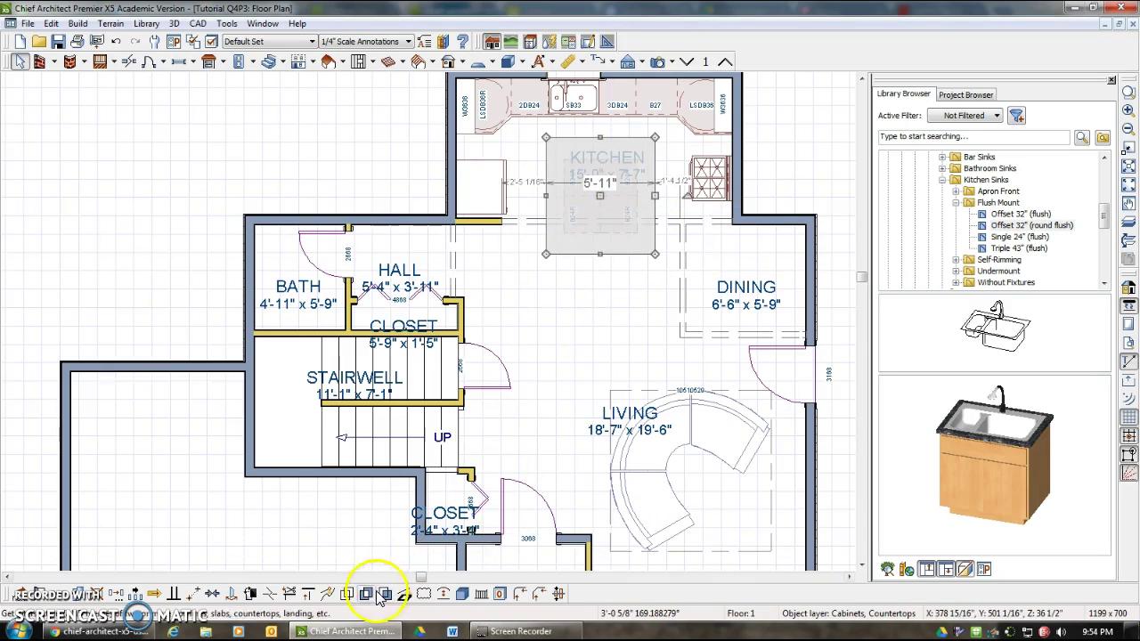
Step: Convert the custom countertop's outline to a spline and pull its four corner points in to form an oval around the island
click(328, 597)
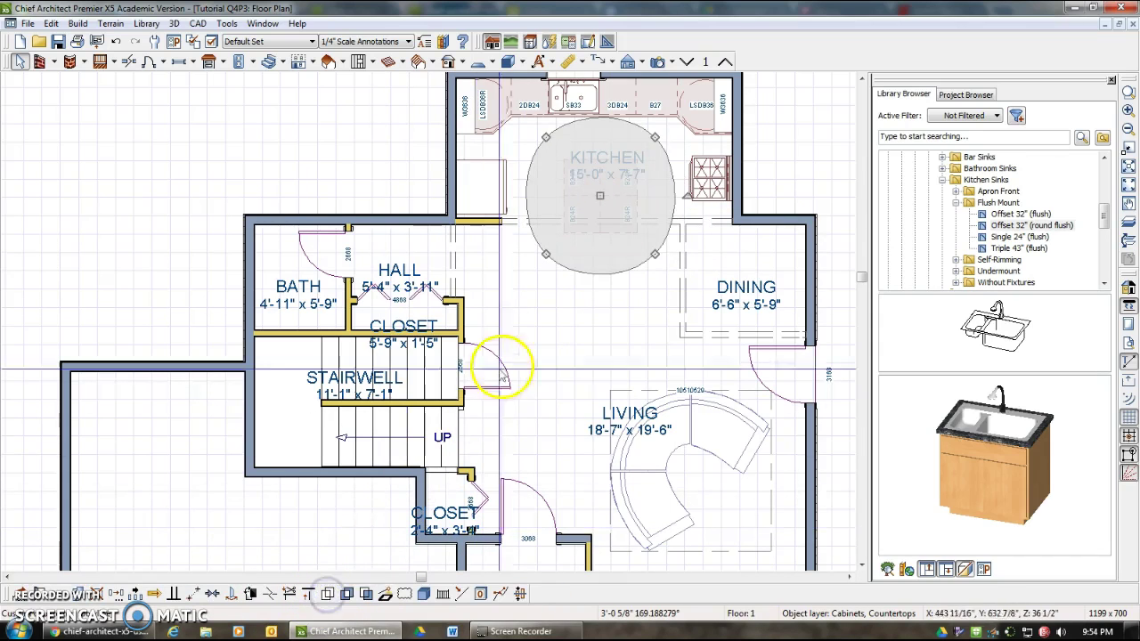
drag(545, 138, 602, 199)
drag(656, 139, 591, 148)
click(610, 219)
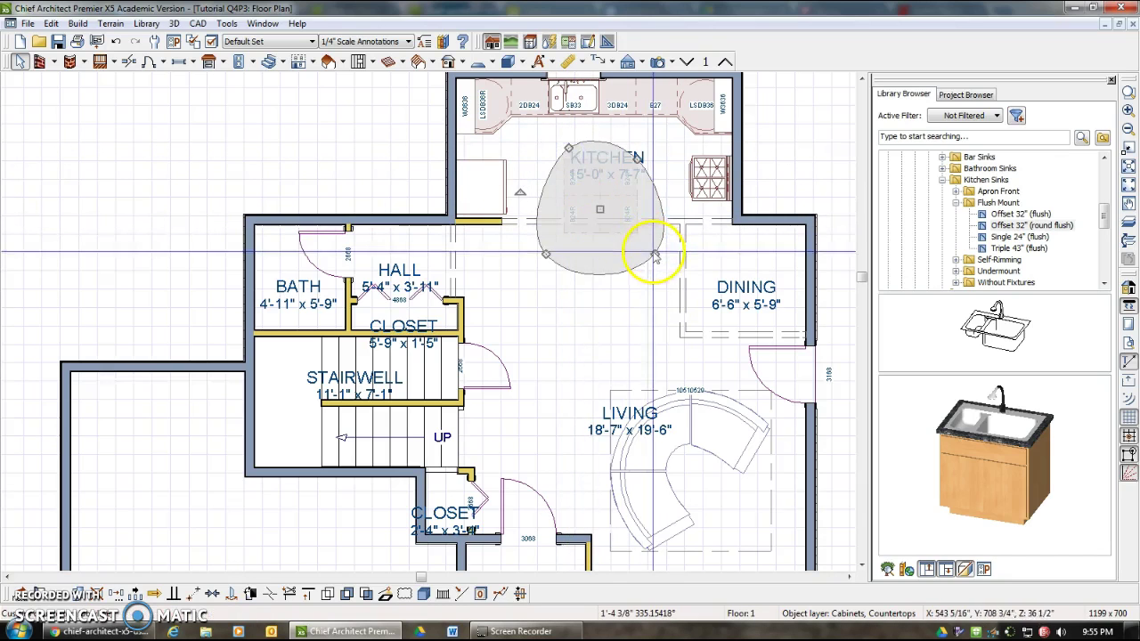
click(641, 238)
drag(642, 239, 565, 223)
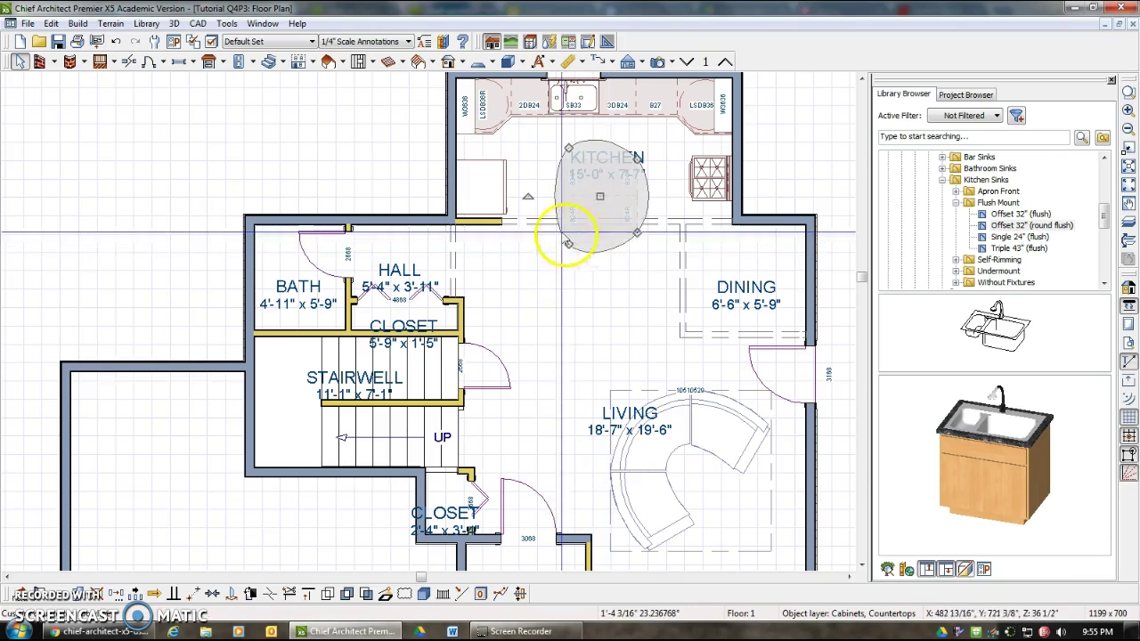
Step: Create a full camera view from the living area looking toward the kitchen sink and look down on the island countertop
click(660, 62)
drag(603, 338, 603, 222)
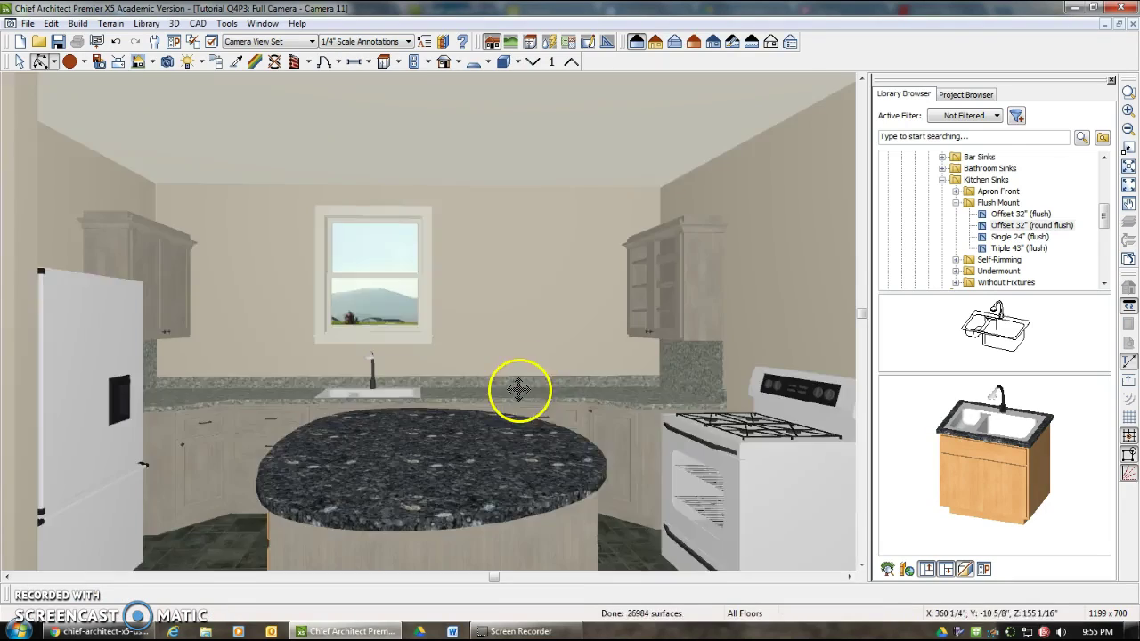
drag(517, 386, 484, 394)
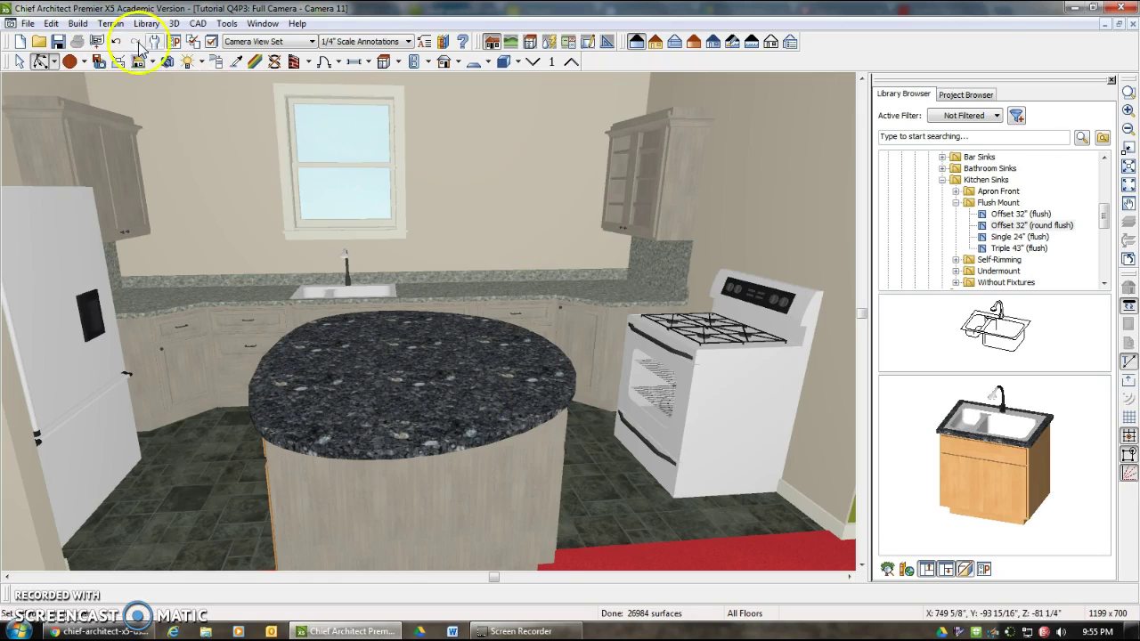
Step: Sample the granite from the wall-side countertop with the Material Eyedropper and paint it onto the oval island countertop
click(236, 61)
click(228, 287)
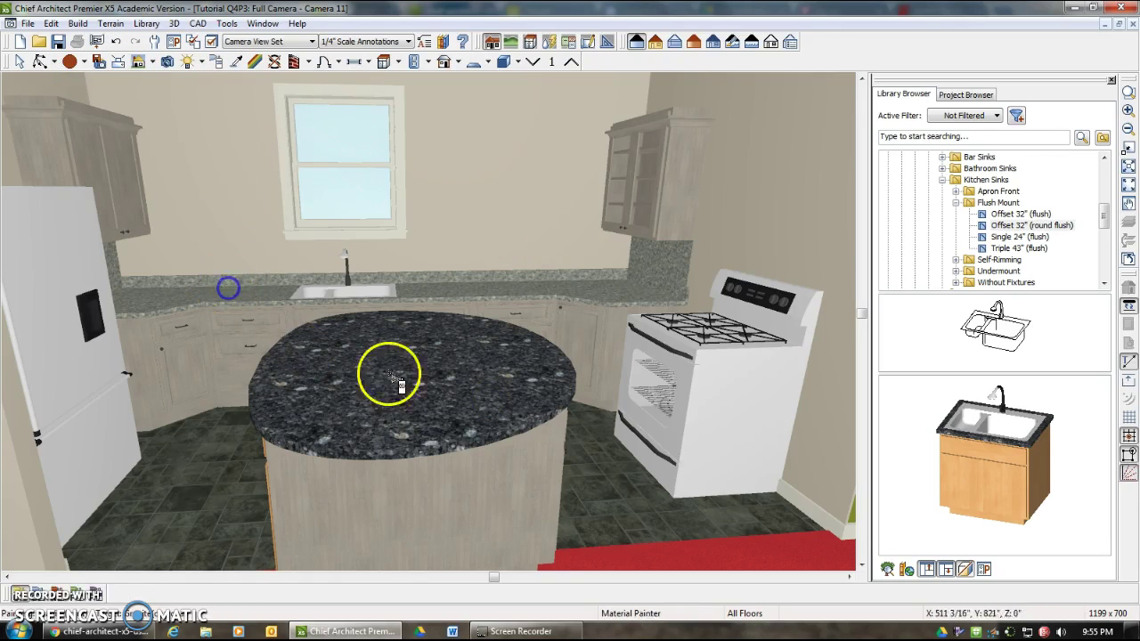
click(399, 435)
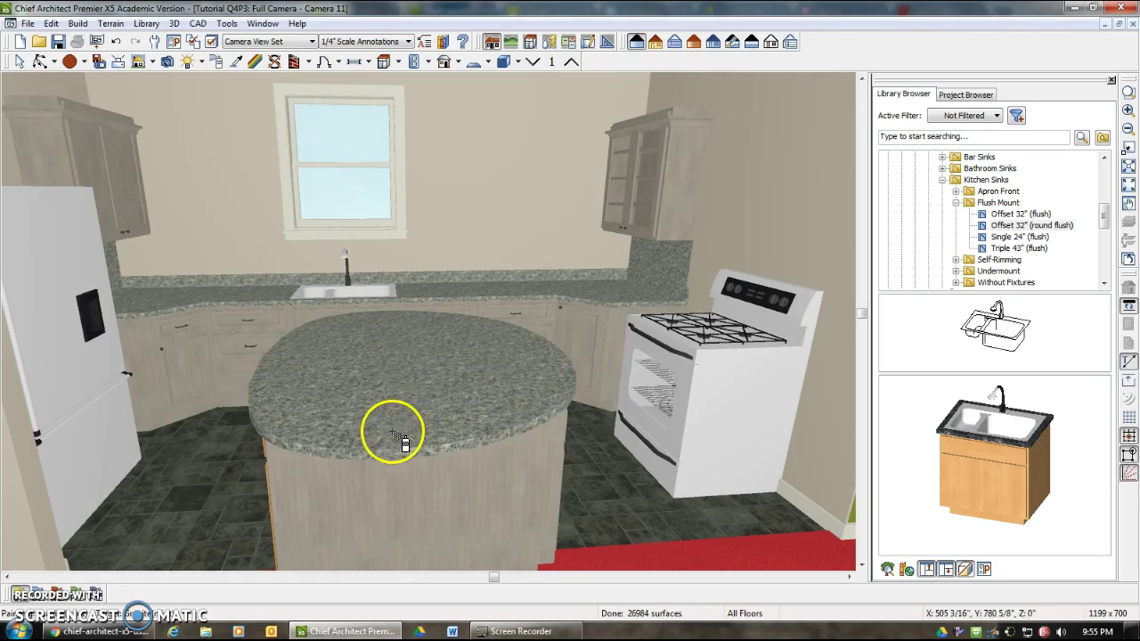
click(381, 283)
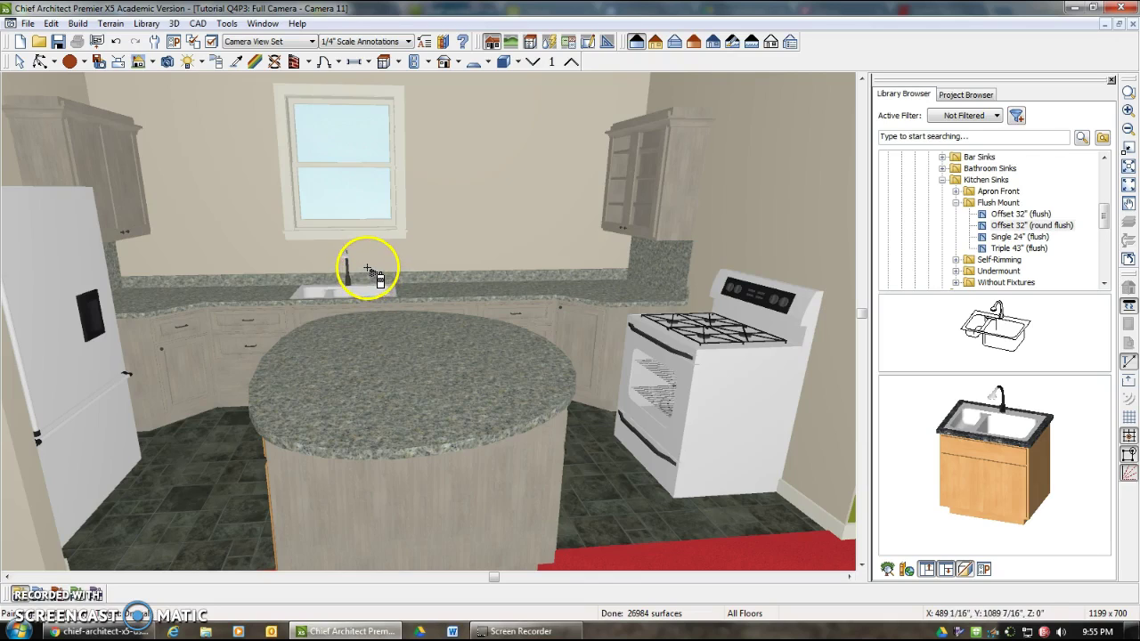